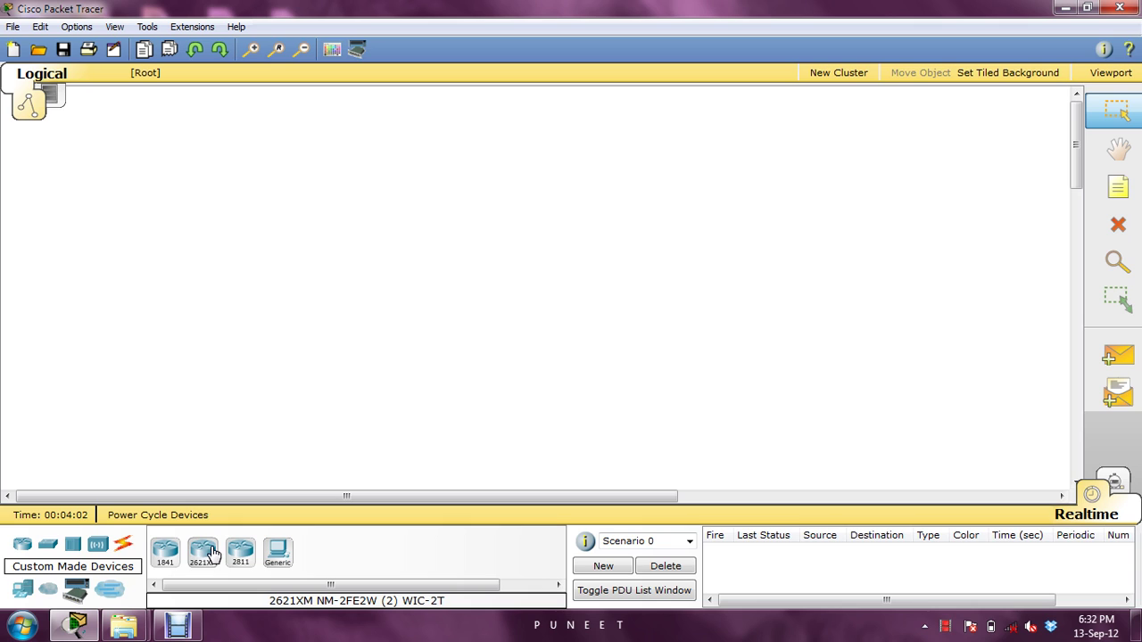
Step: Place three custom-made 2621XM NM-2FE2W (2) WIC-2T routers in a row across the upper part of the workspace
{"action": "left_click", "coordinate": [203, 551]}
{"action": "left_click", "coordinate": [267, 171]}
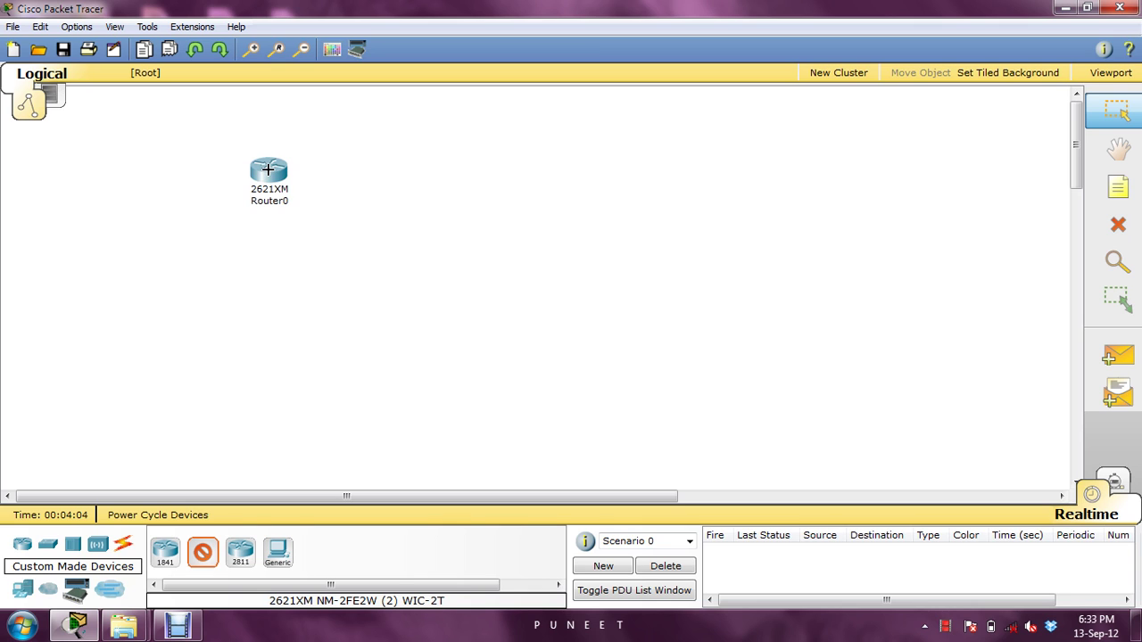
{"action": "left_click", "coordinate": [455, 179]}
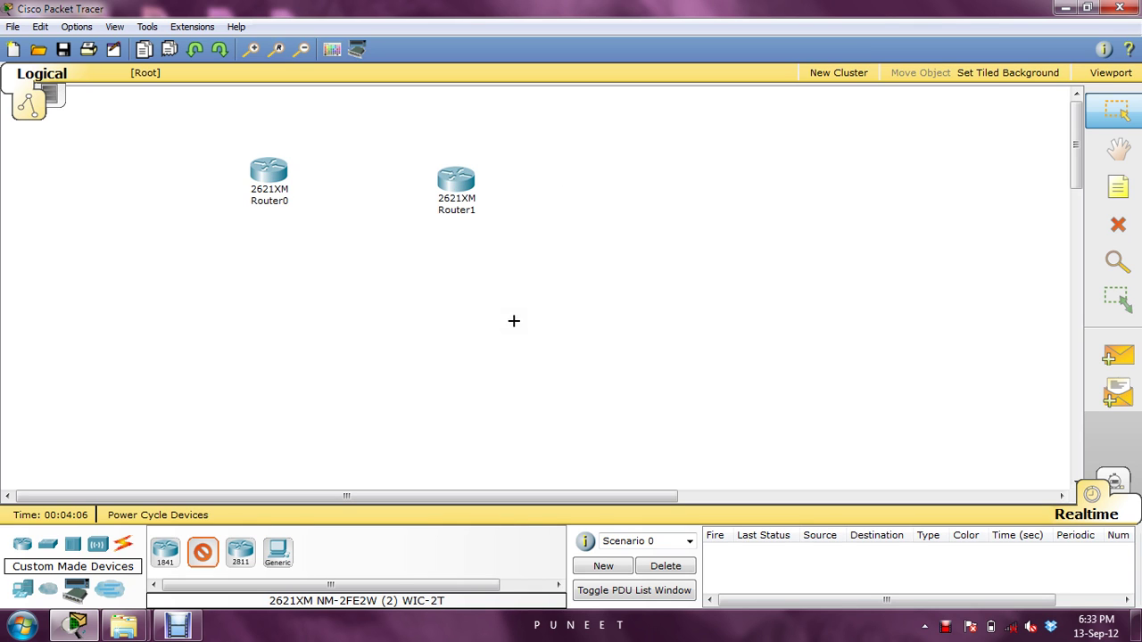
{"action": "left_click", "coordinate": [650, 184]}
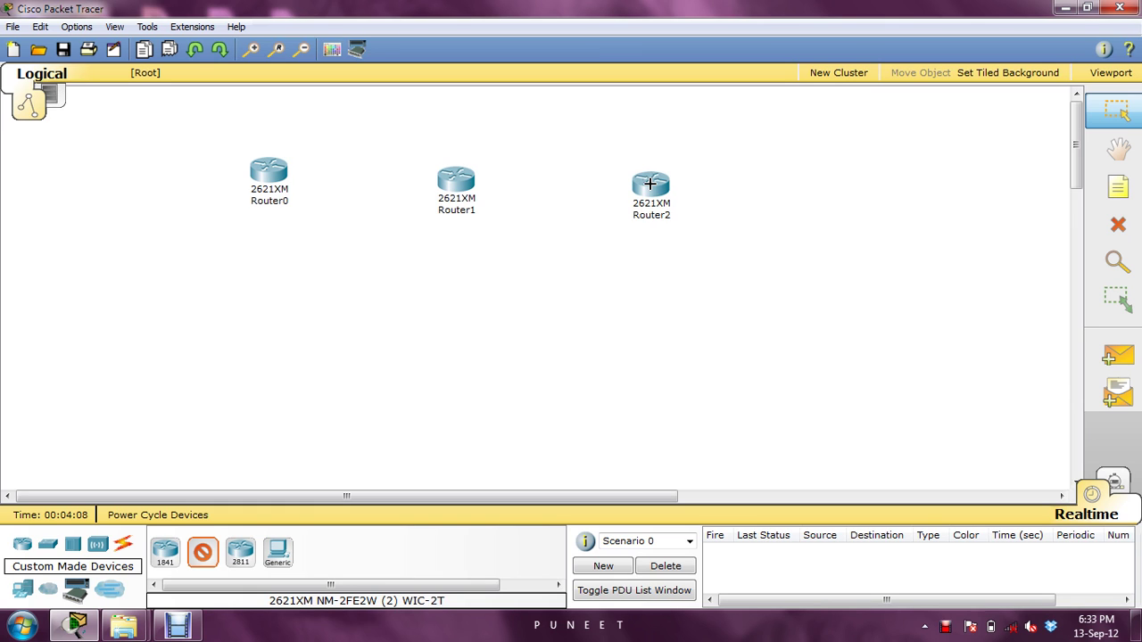
Step: Place two 2950T-24 switches below the routers, one under Router0 and one between Router1 and Router2
{"action": "left_click", "coordinate": [48, 545]}
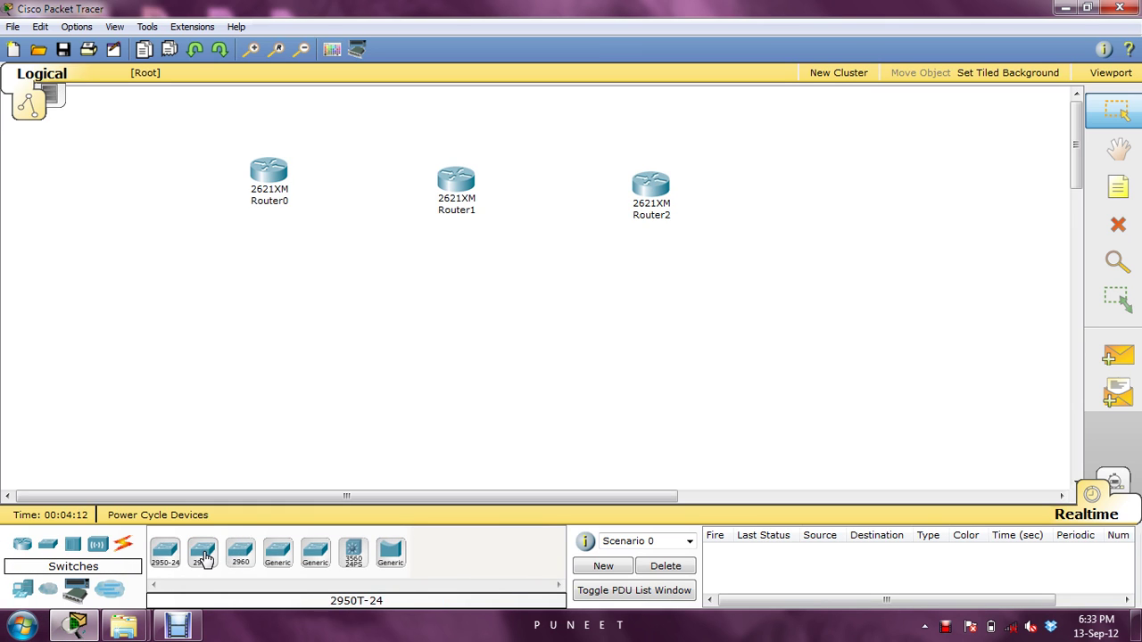
{"action": "left_click", "coordinate": [205, 557]}
{"action": "left_click", "coordinate": [305, 291]}
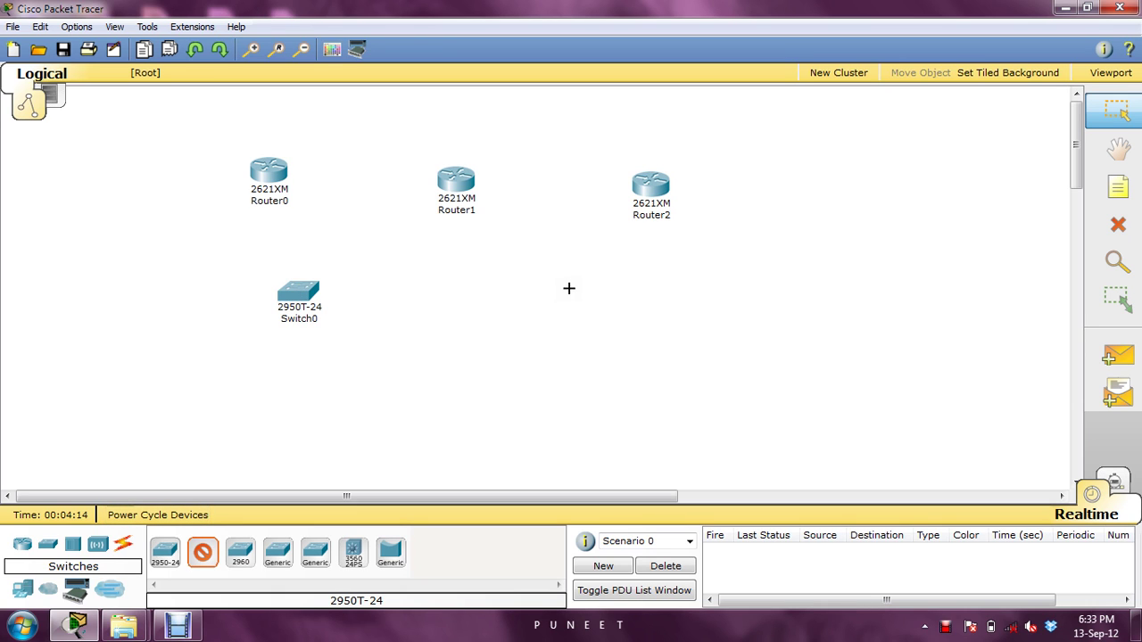
{"action": "left_click", "coordinate": [520, 288]}
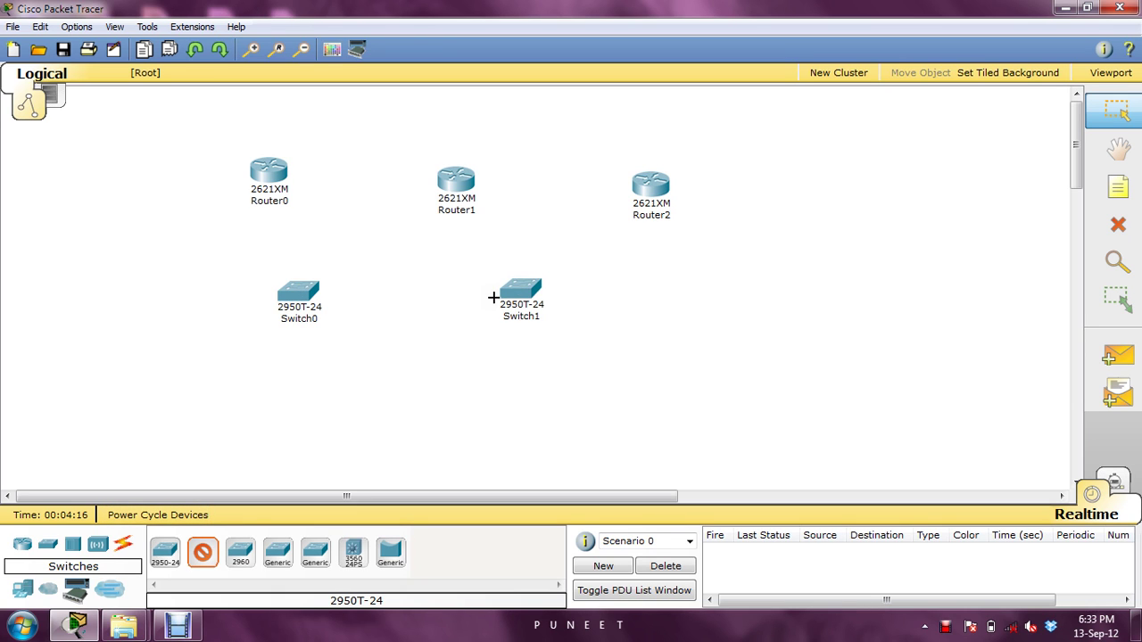
Step: Place four PC-PT end devices in a row, two below Switch0 and two below Switch1
{"action": "left_click", "coordinate": [24, 592]}
{"action": "left_click", "coordinate": [169, 554]}
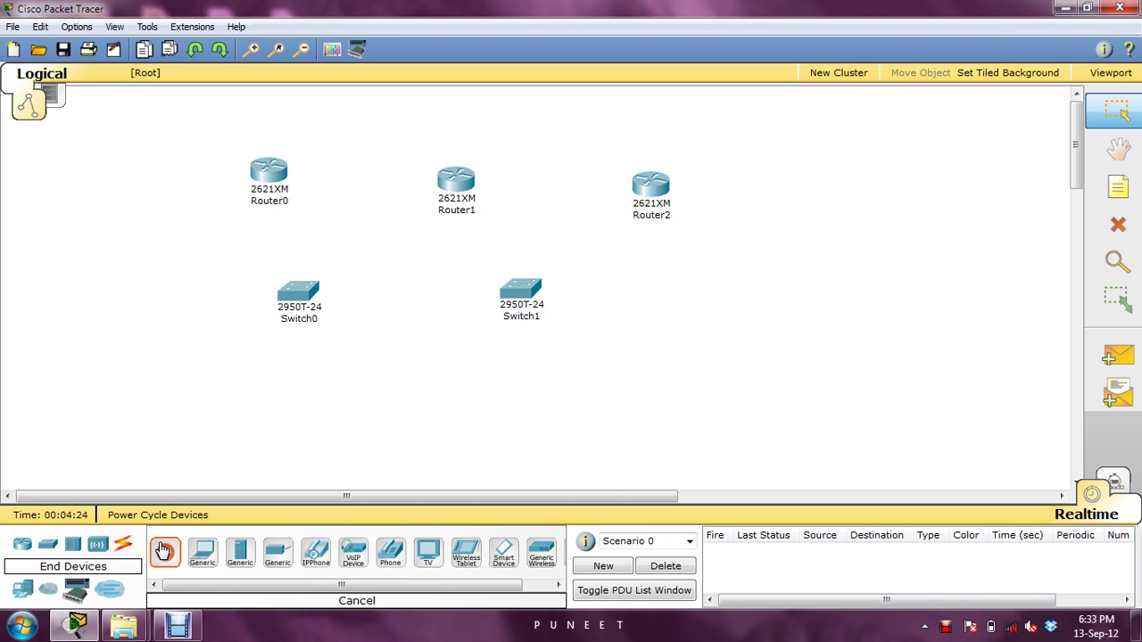
{"action": "left_click", "coordinate": [273, 390]}
{"action": "left_click", "coordinate": [326, 393]}
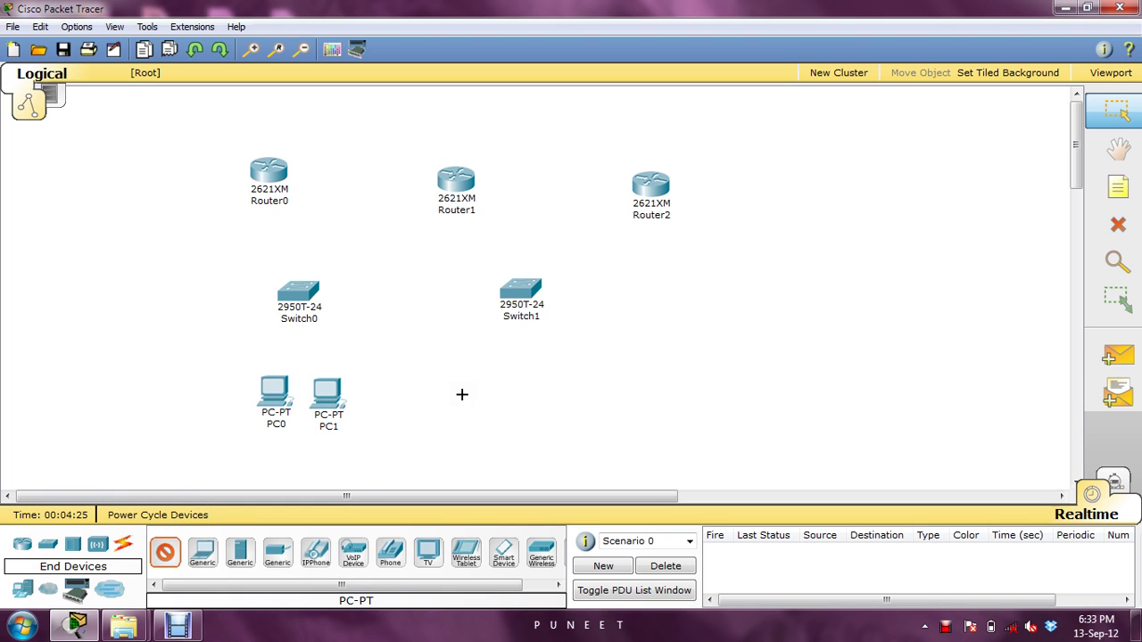
{"action": "left_click", "coordinate": [494, 398]}
{"action": "left_click", "coordinate": [598, 402]}
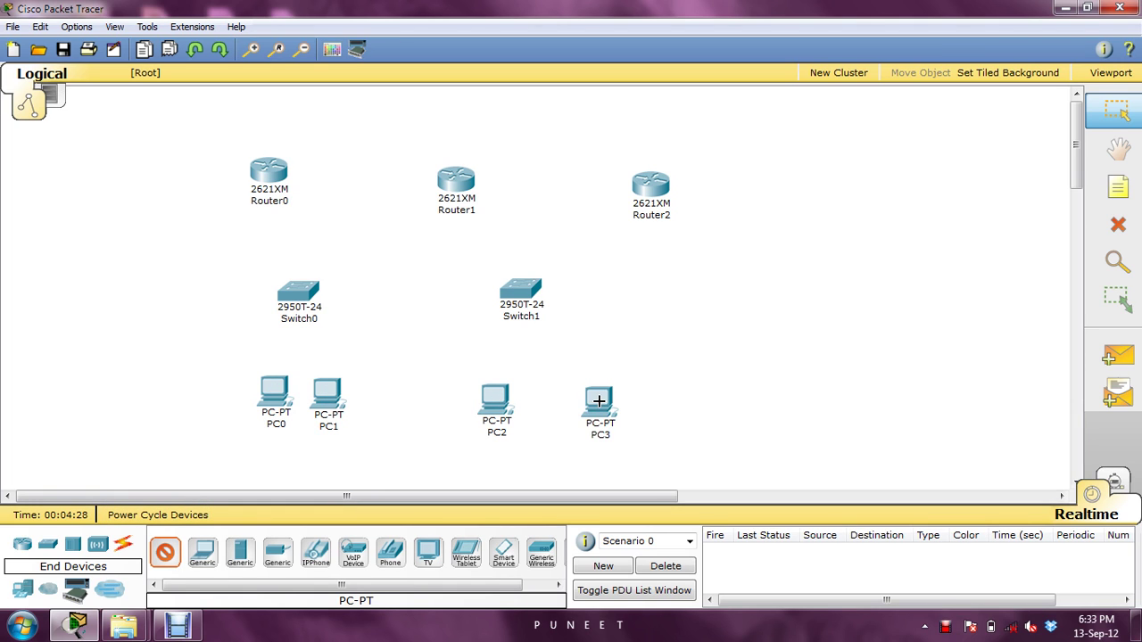
{"action": "left_click", "coordinate": [165, 551]}
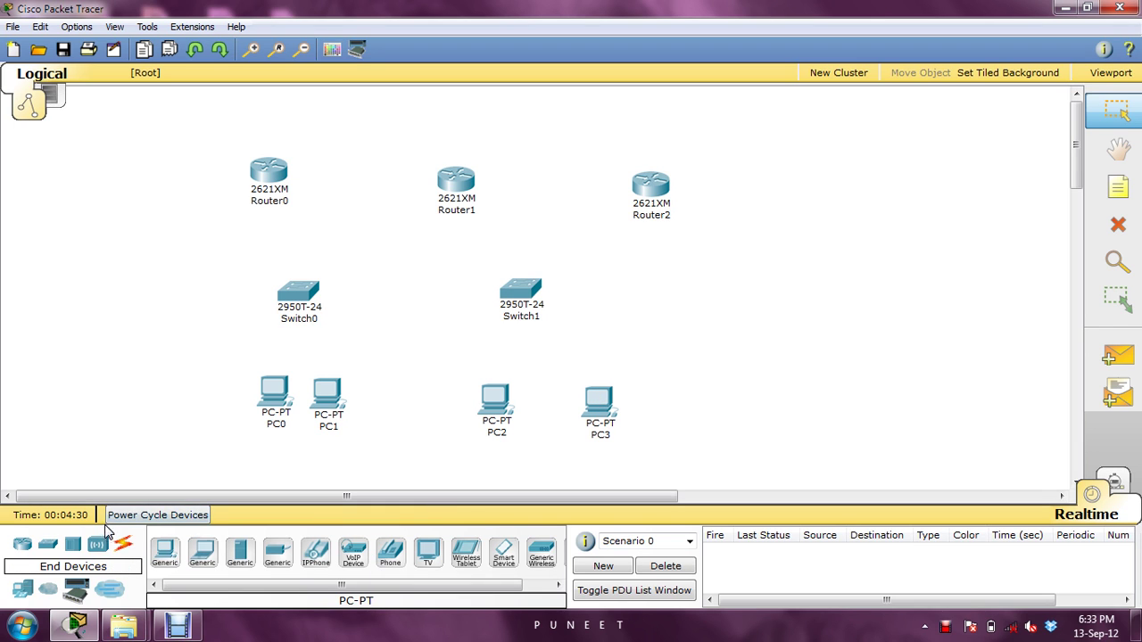
Step: Link Router0 to Router1 and Router1 to Router2 using the automatically chosen connection type
{"action": "left_click", "coordinate": [123, 543]}
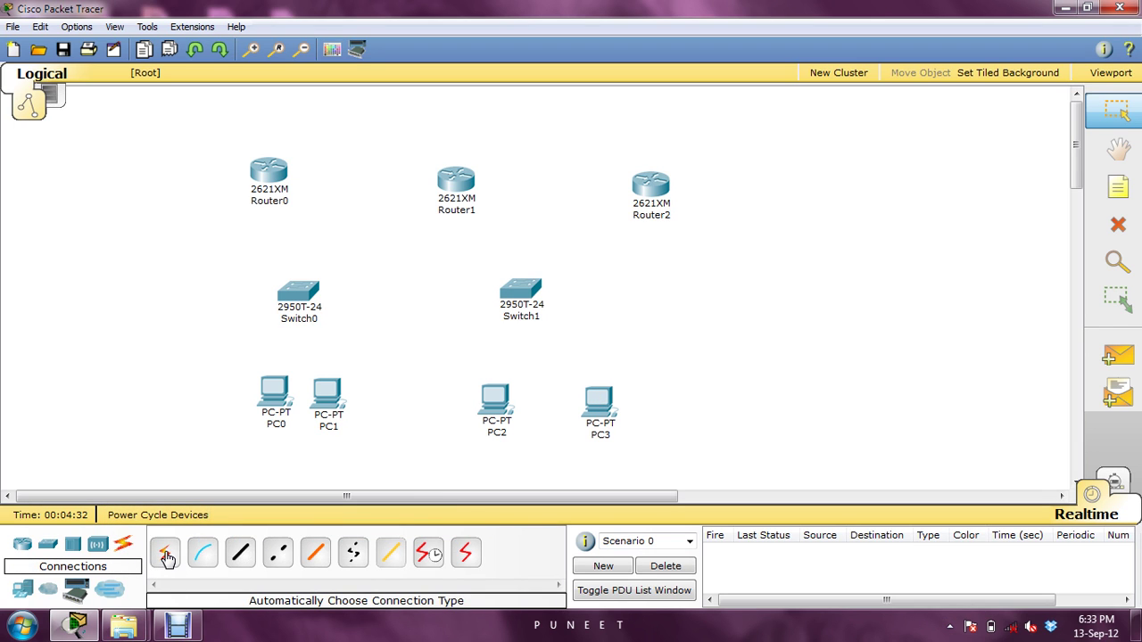
{"action": "left_click", "coordinate": [165, 552]}
{"action": "left_click", "coordinate": [165, 553]}
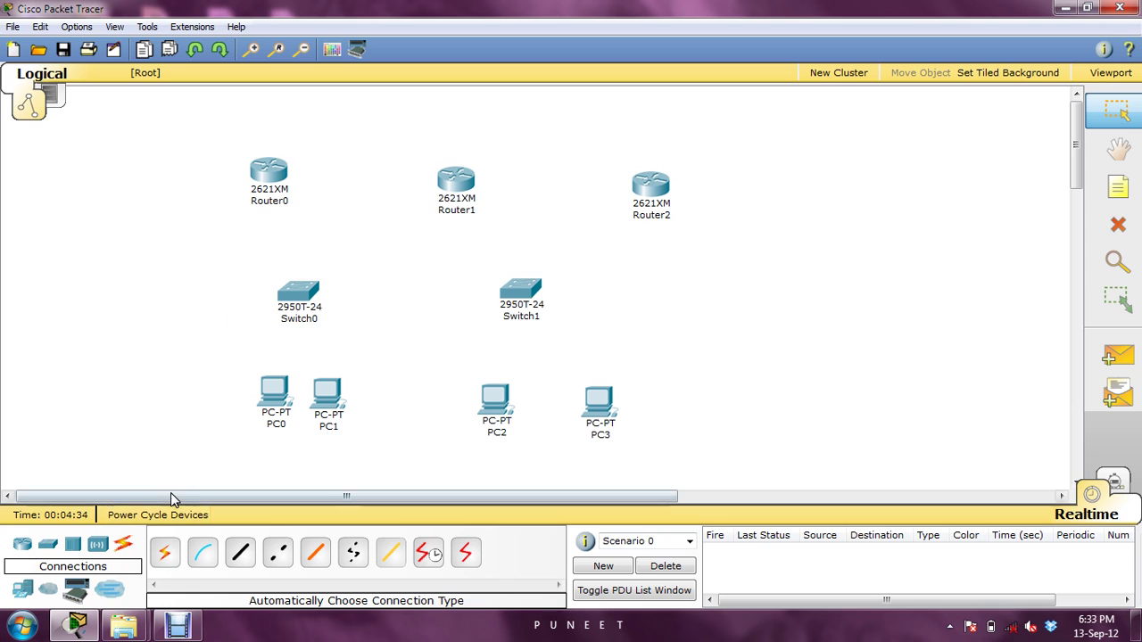
{"action": "left_click", "coordinate": [165, 553]}
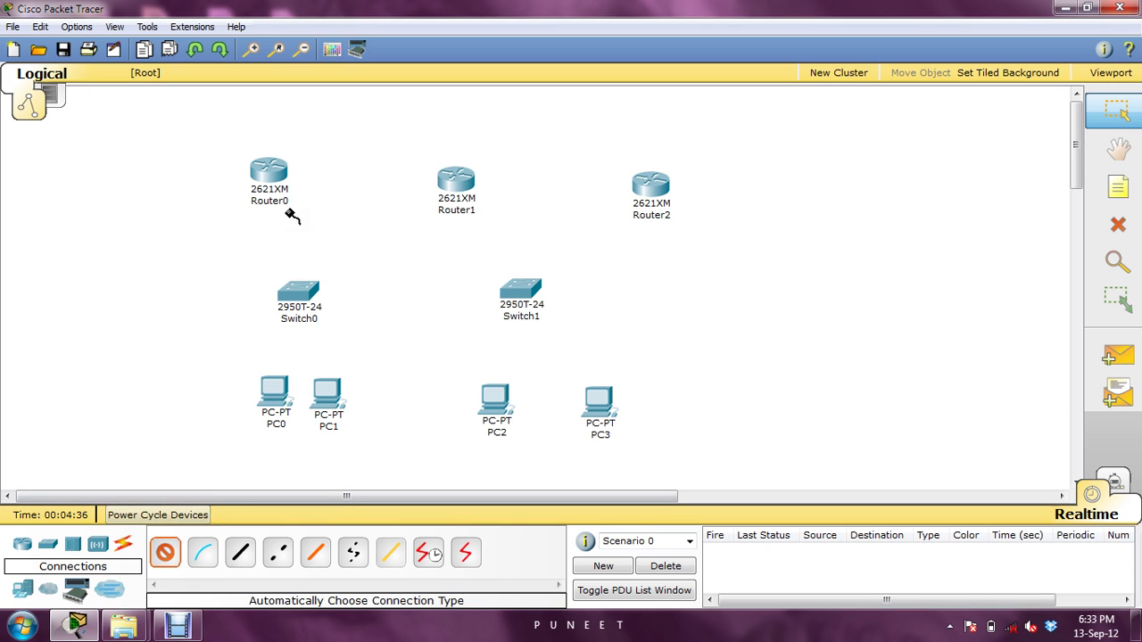
{"action": "left_click", "coordinate": [268, 171]}
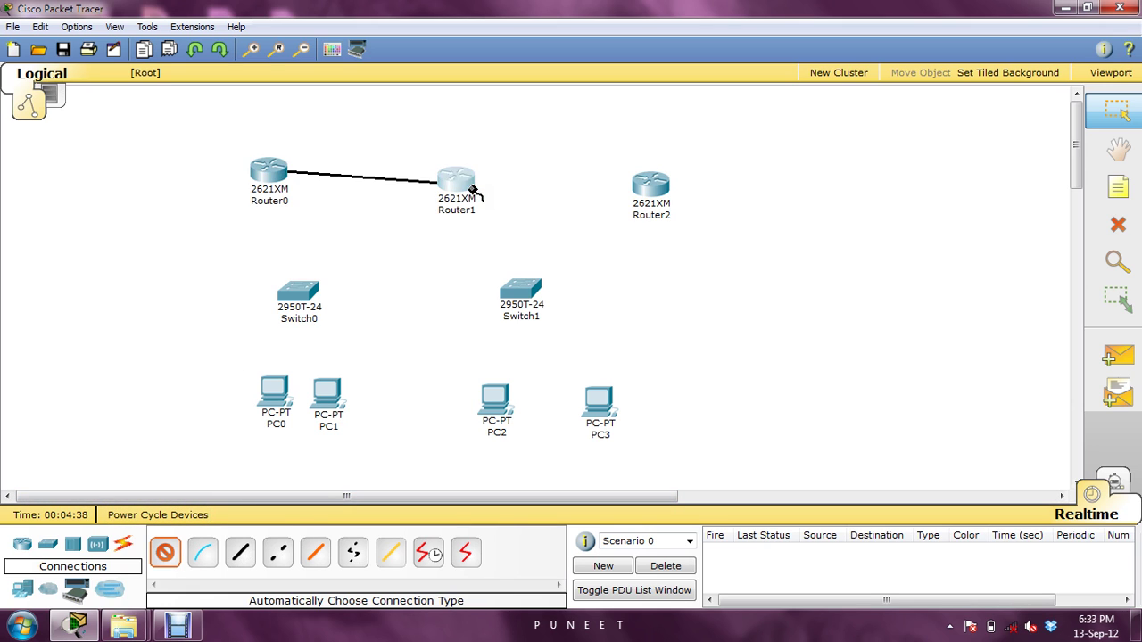
{"action": "left_click", "coordinate": [472, 189]}
{"action": "left_click", "coordinate": [458, 183]}
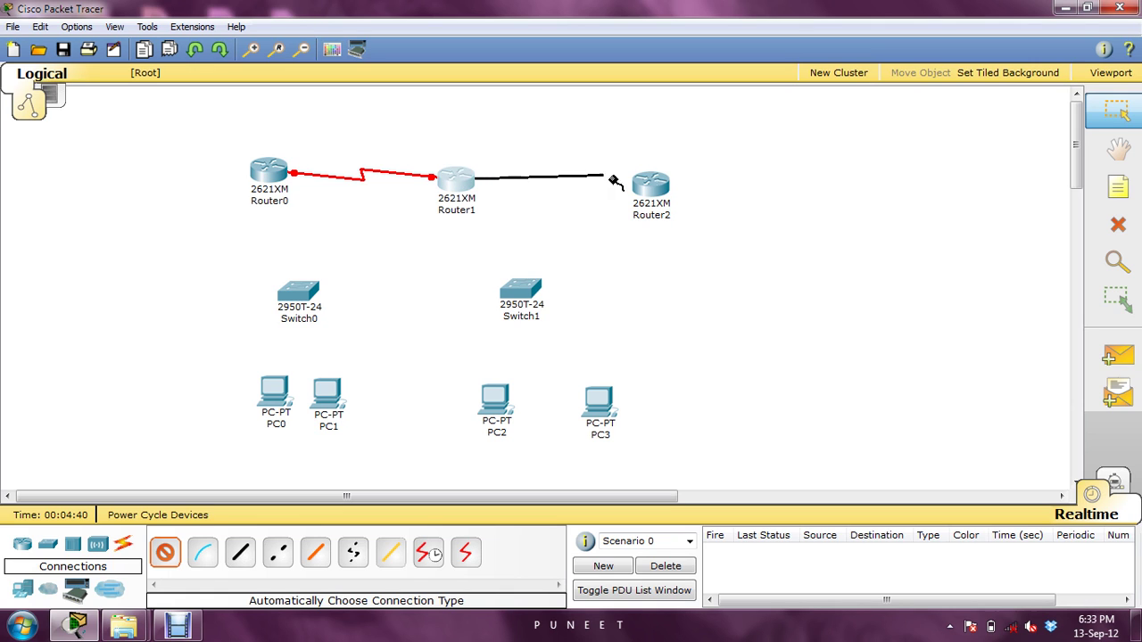
{"action": "left_click", "coordinate": [649, 185]}
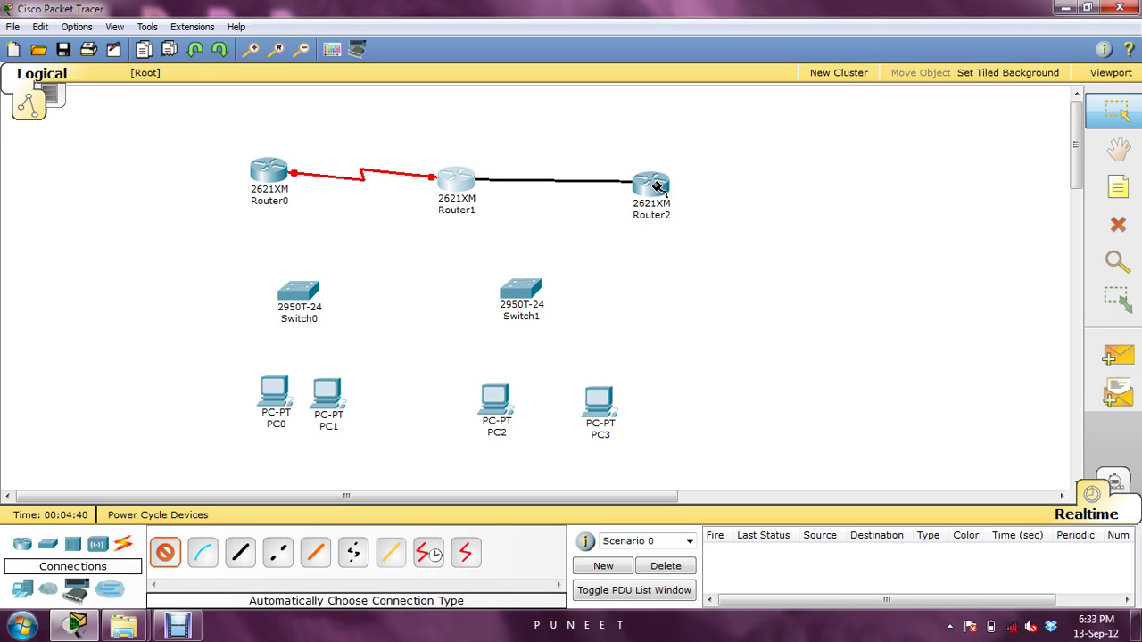
Step: Connect Switch0 to Router0, PC0 and PC1 using the automatic connection type
{"action": "left_click", "coordinate": [270, 180]}
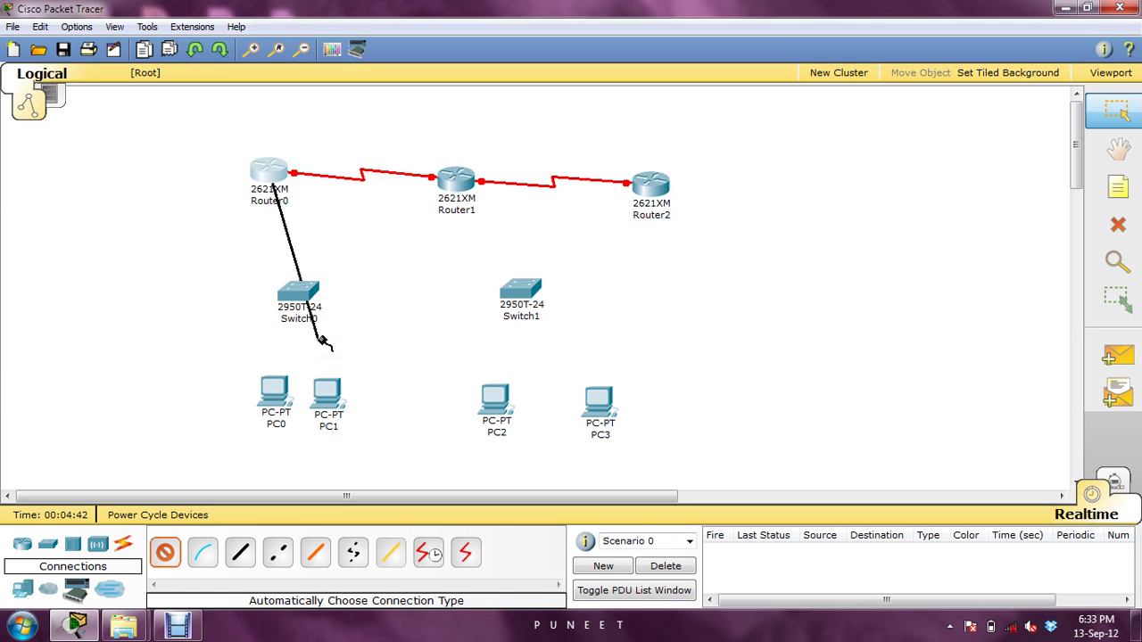
{"action": "left_click", "coordinate": [290, 287]}
{"action": "left_click", "coordinate": [295, 289]}
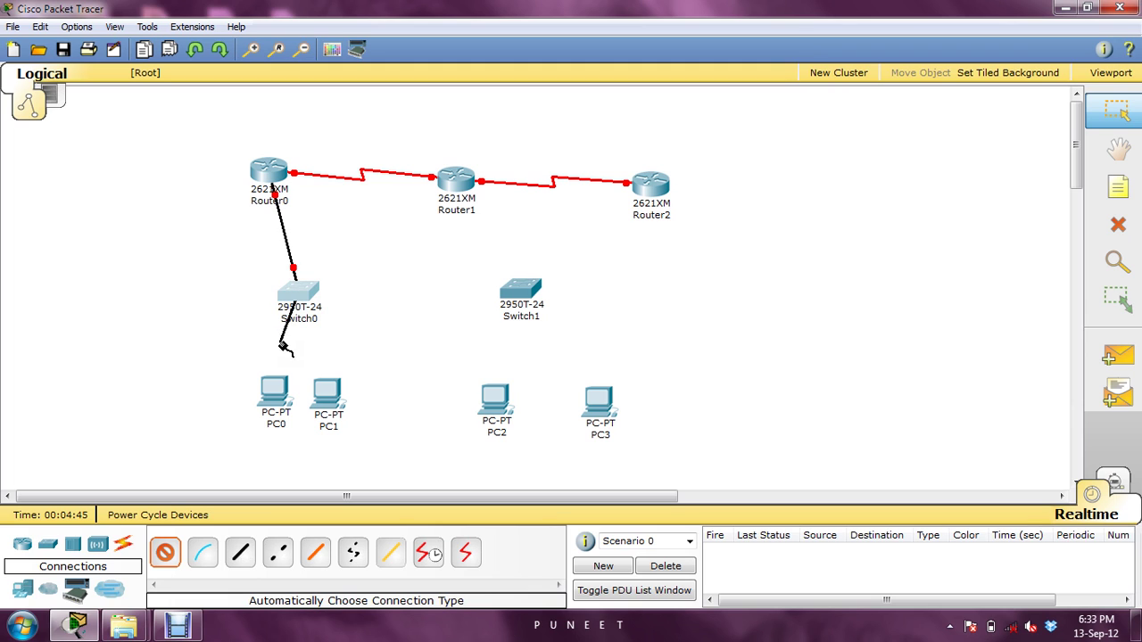
{"action": "left_click", "coordinate": [275, 399]}
{"action": "left_click", "coordinate": [302, 294]}
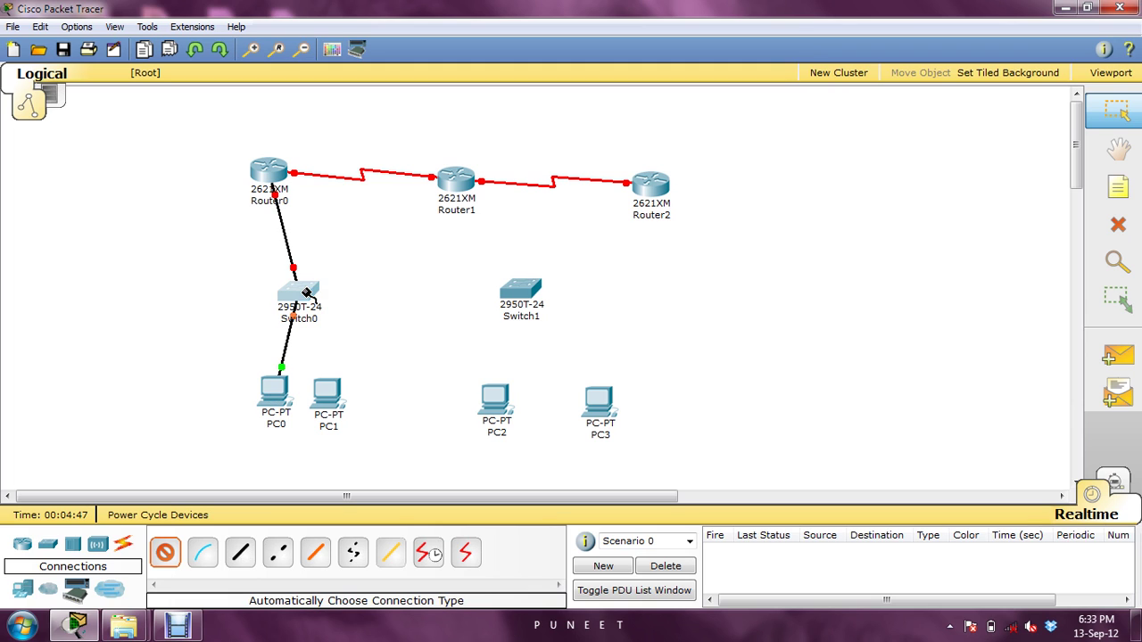
{"action": "left_click", "coordinate": [333, 406]}
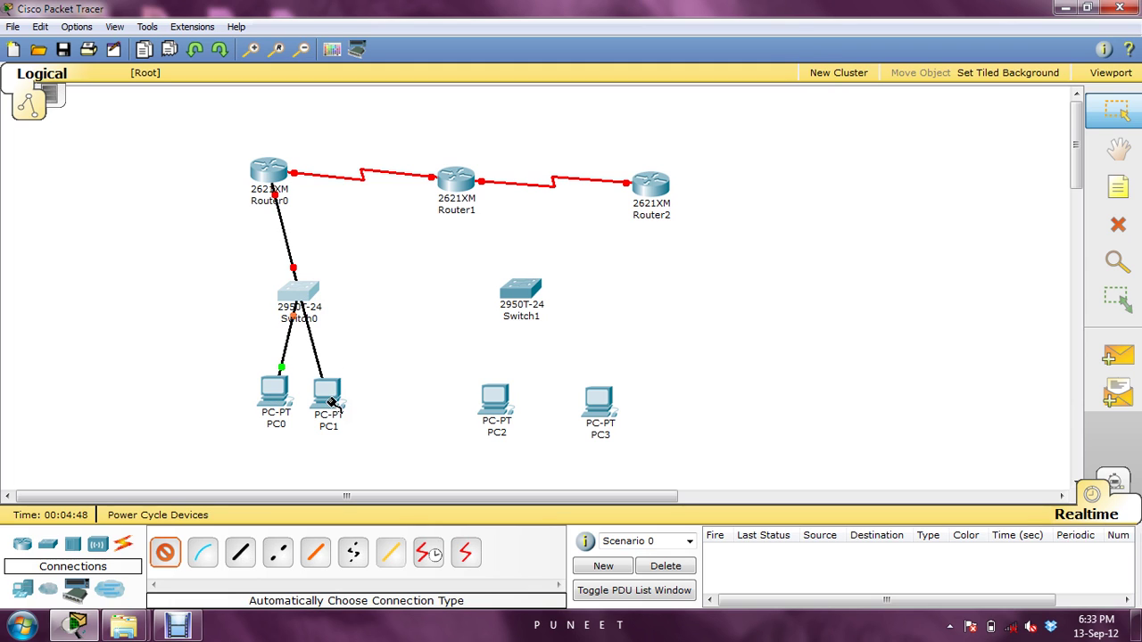
Step: Connect Switch1 to Router1, PC2, PC3 and Router2 using the automatic connection type
{"action": "left_click", "coordinate": [468, 193]}
{"action": "left_click", "coordinate": [531, 292]}
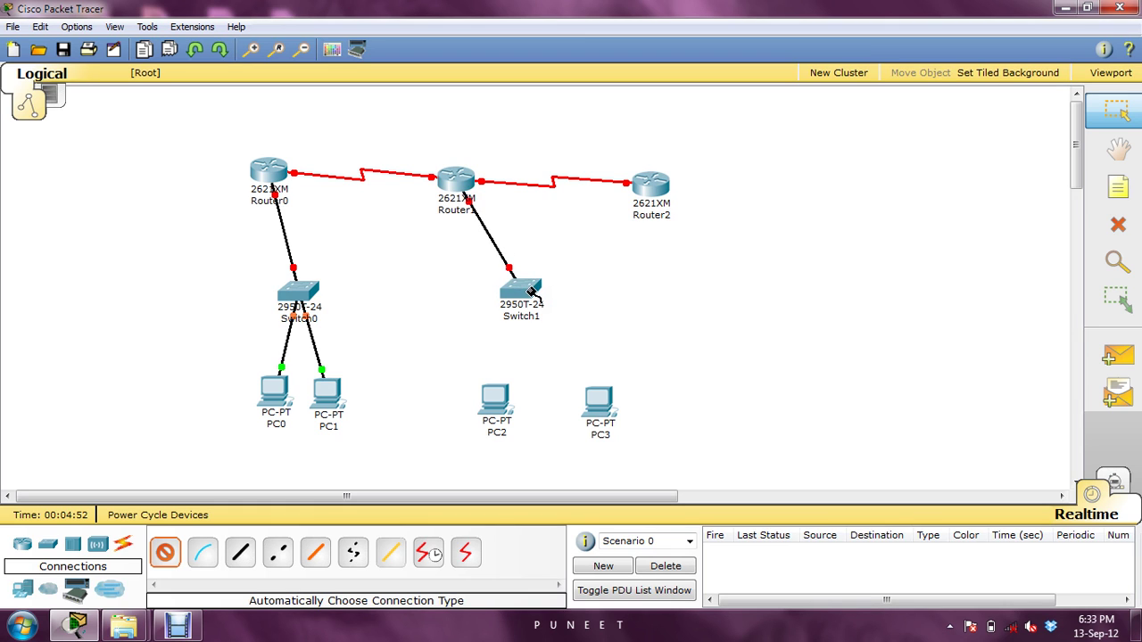
{"action": "left_click", "coordinate": [533, 292]}
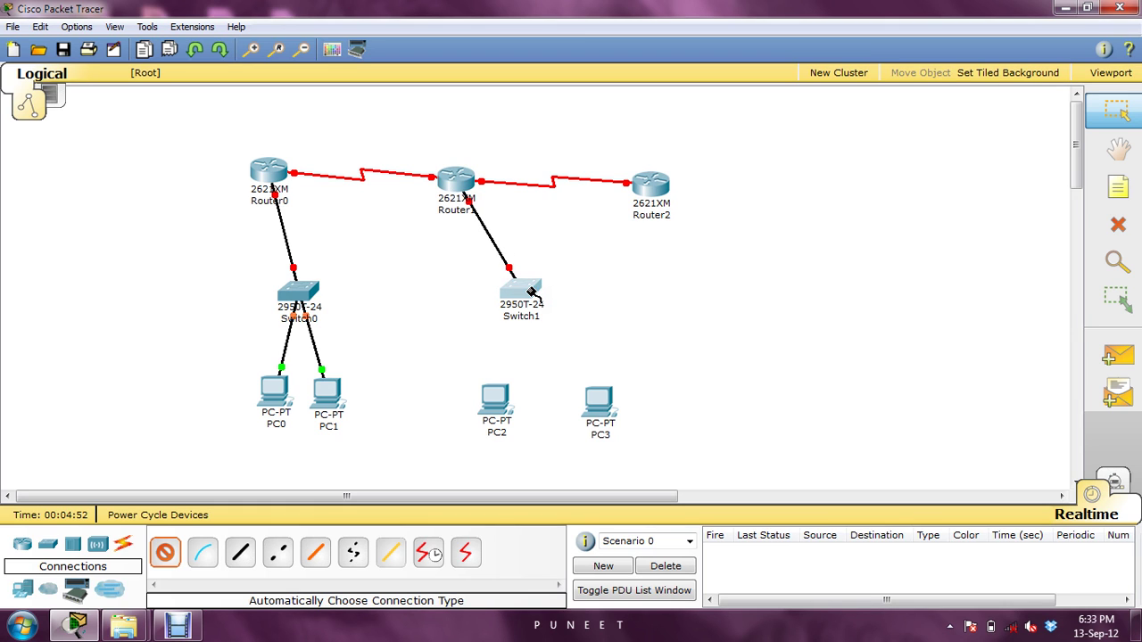
{"action": "left_click", "coordinate": [499, 405]}
{"action": "left_click", "coordinate": [533, 293]}
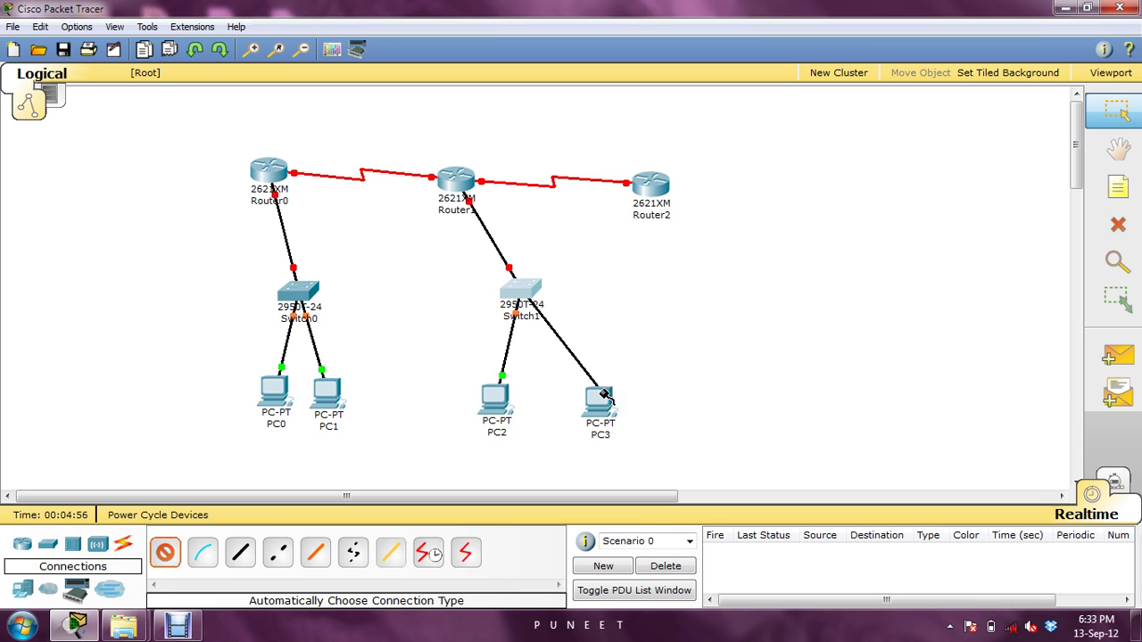
{"action": "left_click", "coordinate": [603, 393]}
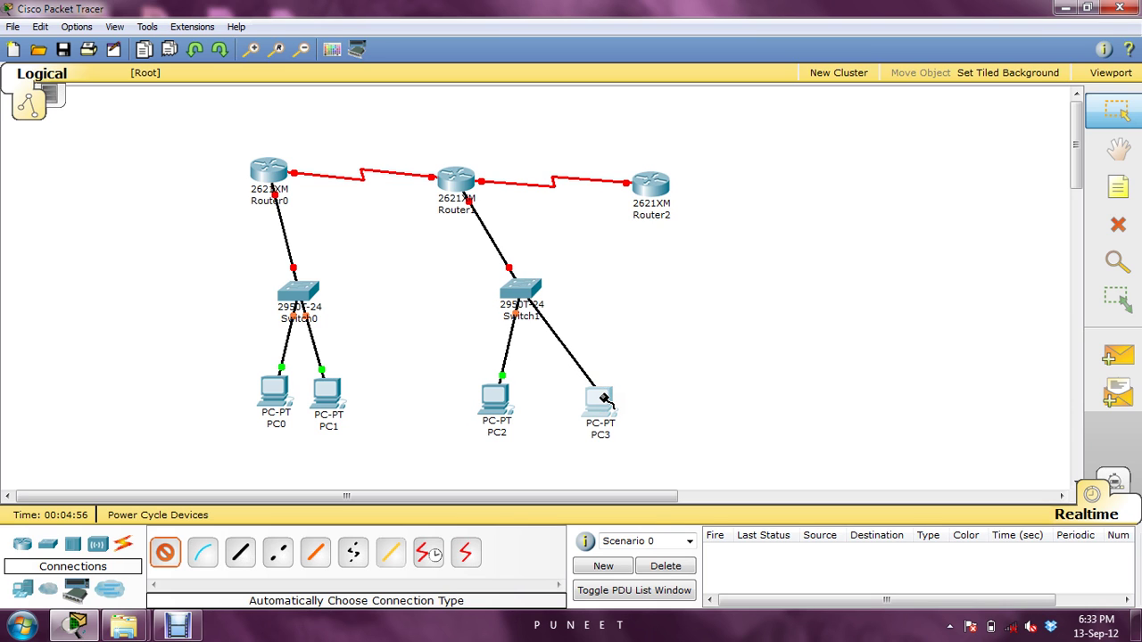
{"action": "left_click", "coordinate": [655, 202]}
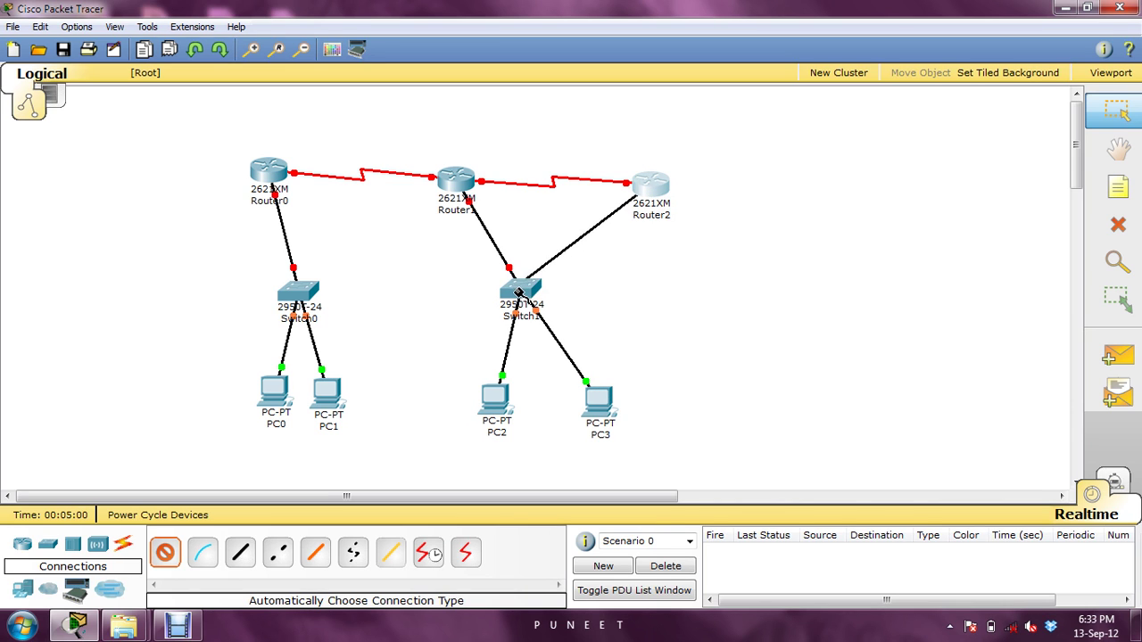
{"action": "left_click", "coordinate": [519, 293]}
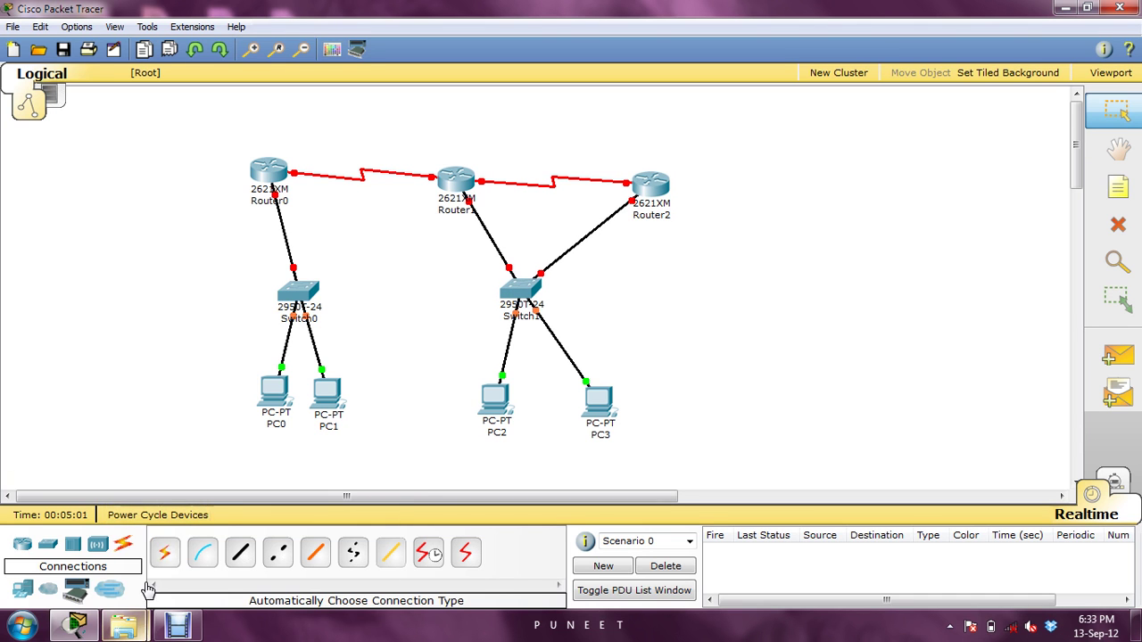
Step: Open Router0's command line interface and maximize its window
{"action": "left_click", "coordinate": [271, 173]}
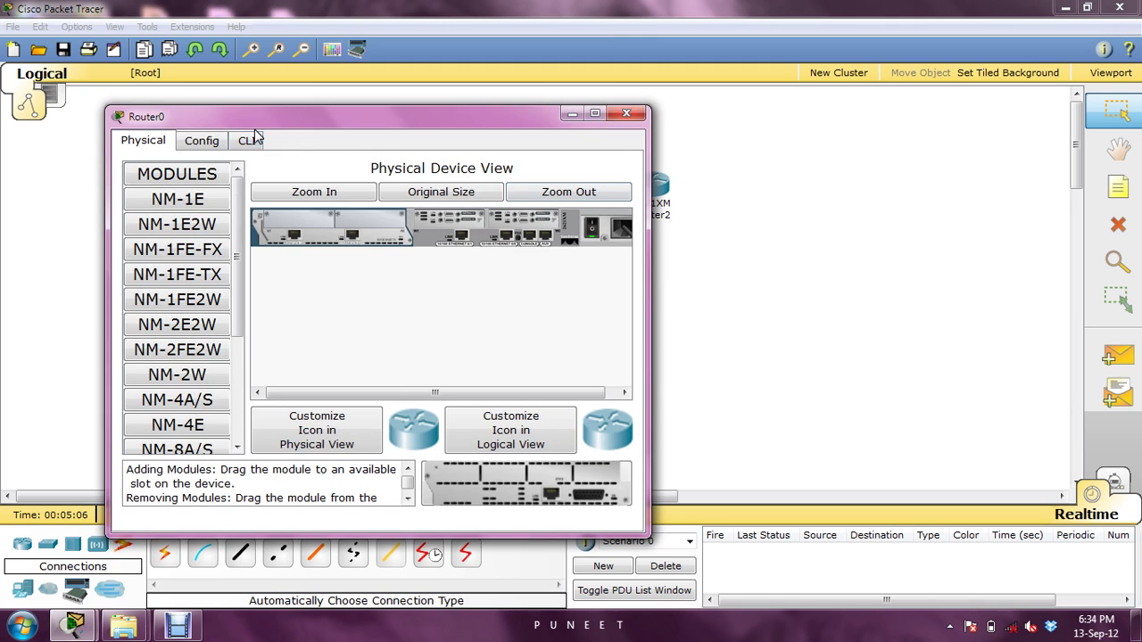
{"action": "left_click", "coordinate": [250, 140]}
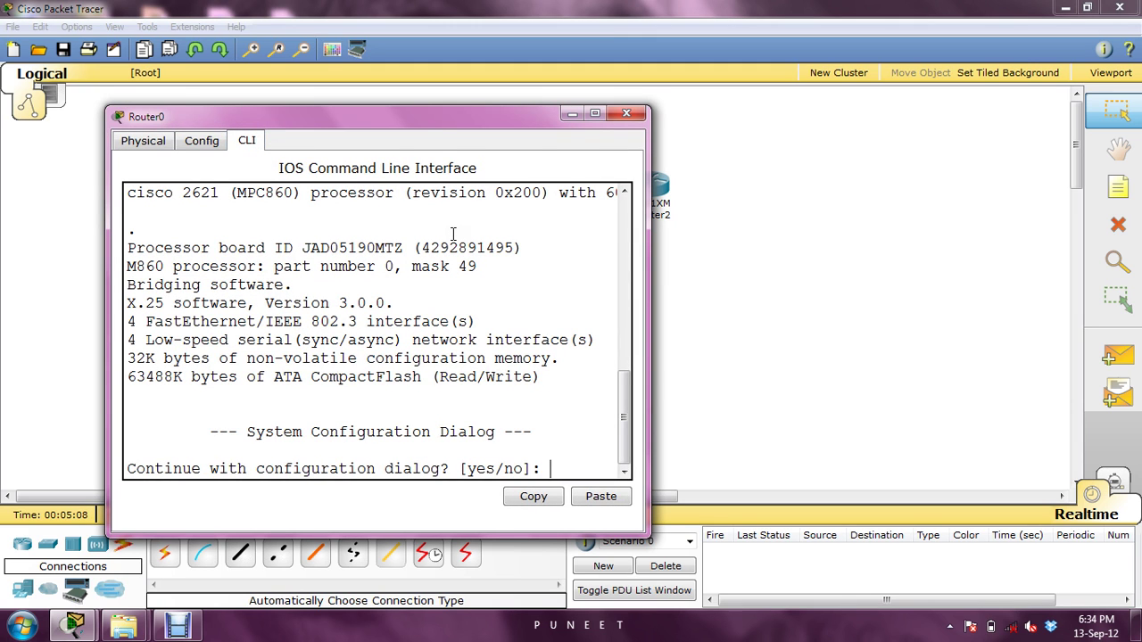
{"action": "key", "text": "alt+space"}
{"action": "key", "text": "Up"}
{"action": "key", "text": "Up"}
{"action": "key", "text": "Up"}
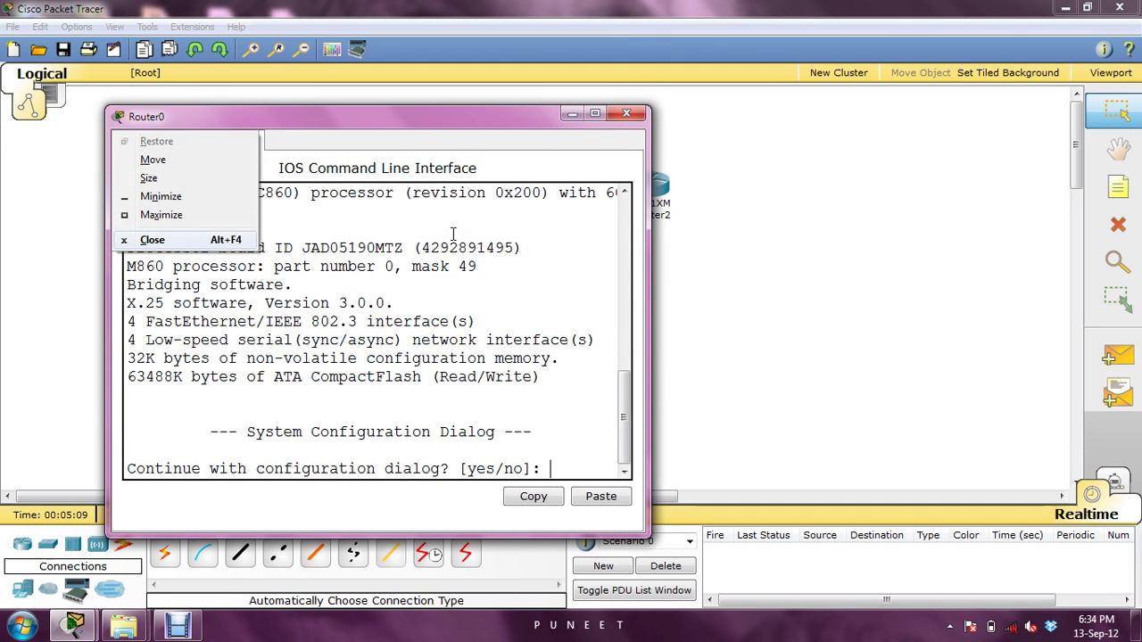
{"action": "key", "text": "Down"}
{"action": "key", "text": "Return"}
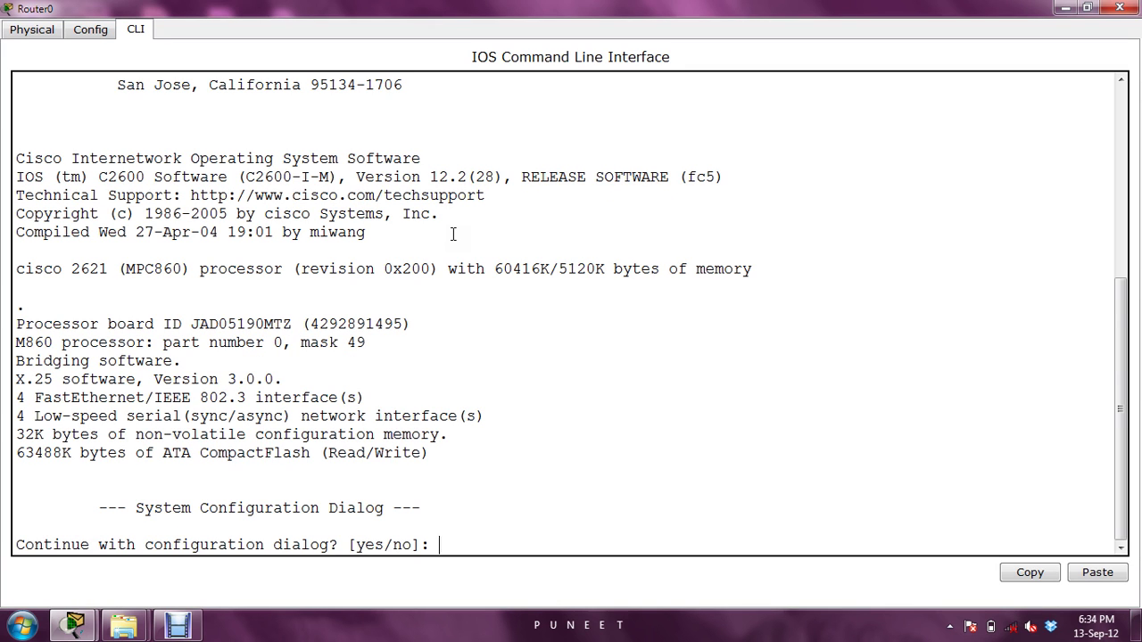
Step: Decline Router0's system configuration dialog and start the command line session at the user prompt
{"action": "type", "text": "n"}
{"action": "key", "text": "Return"}
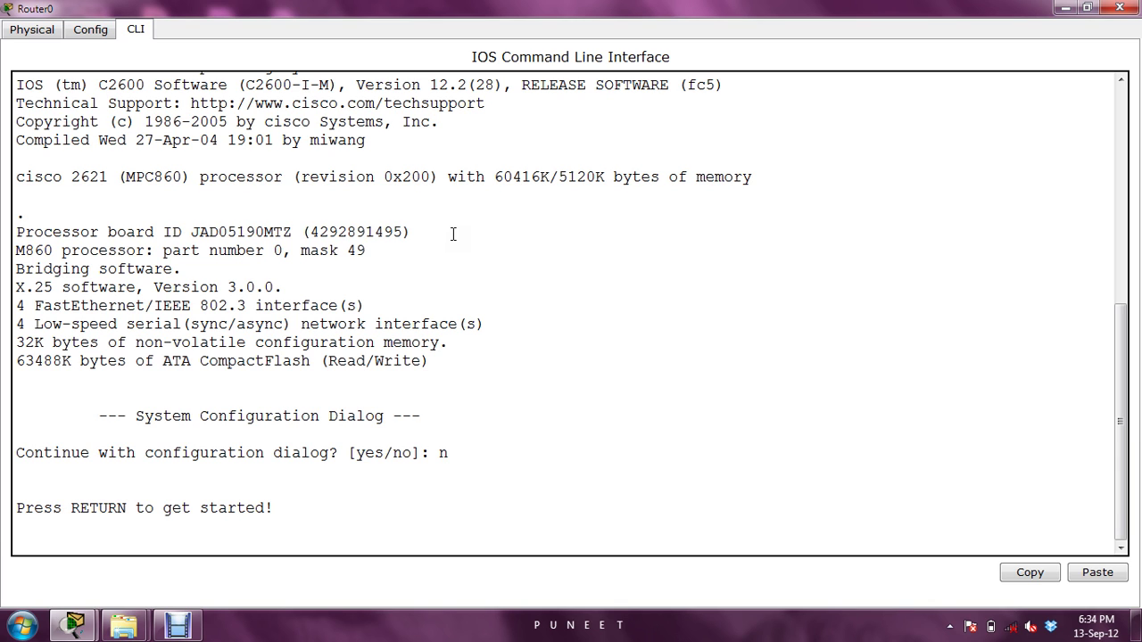
{"action": "key", "text": "Return"}
{"action": "key", "text": "Return"}
{"action": "key", "text": "Return"}
{"action": "key", "text": "Return"}
{"action": "key", "text": "Return"}
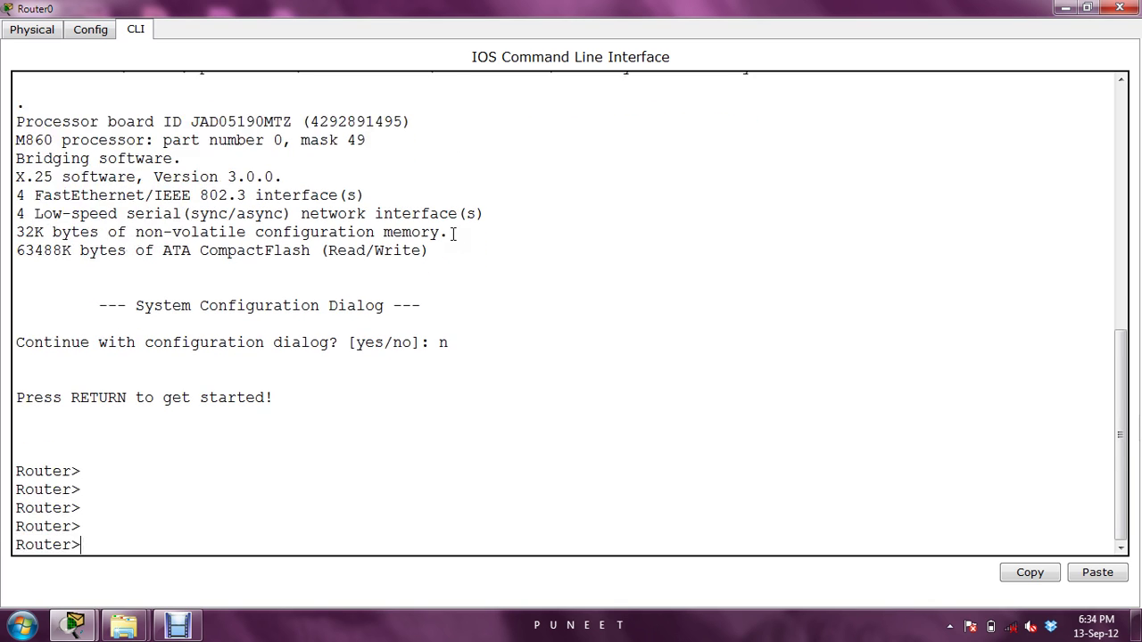
Step: Enter privileged mode with en and global configuration mode with conf t on Router0
{"action": "type", "text": "wb"}
{"action": "type", "text": "en"}
{"action": "key", "text": "Return"}
{"action": "type", "text": "con f t"}
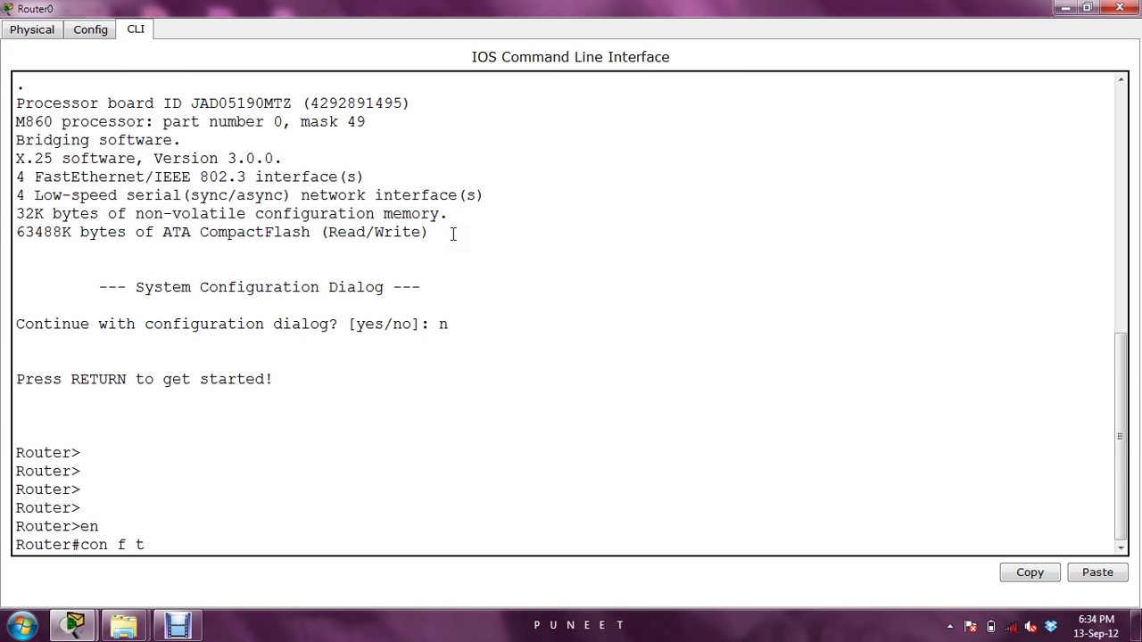
{"action": "key", "text": "BackSpace"}
{"action": "key", "text": "BackSpace"}
{"action": "key", "text": "BackSpace"}
{"action": "key", "text": "BackSpace"}
{"action": "type", "text": "f t"}
{"action": "key", "text": "Return"}
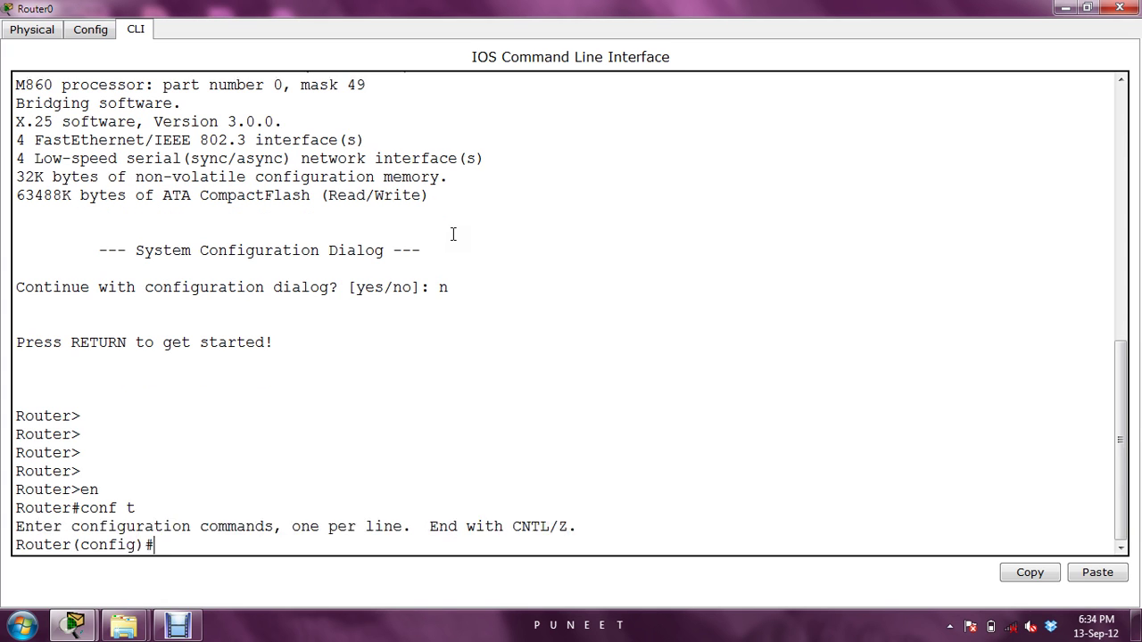
Step: Assign IP address 11.0.0.1 with mask 255.0.0.0 to Router0's interface f0/0
{"action": "type", "text": "int f0/0"}
{"action": "key", "text": "Return"}
{"action": "type", "text": "ipadd"}
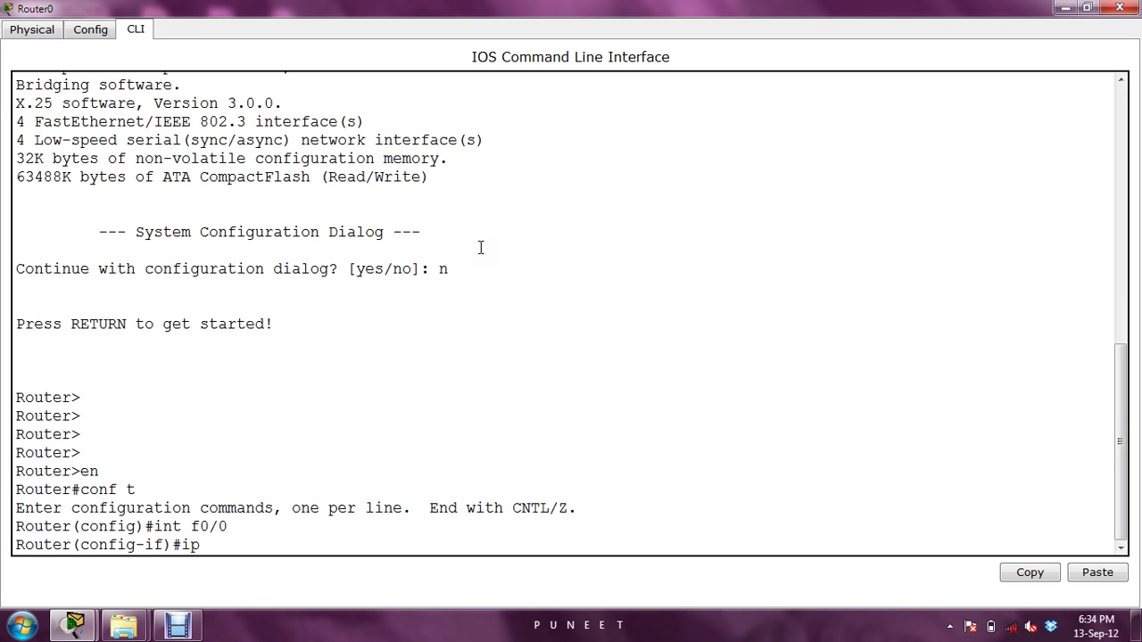
{"action": "key", "text": "BackSpace"}
{"action": "key", "text": "BackSpace"}
{"action": "key", "text": "BackSpace"}
{"action": "type", "text": "add"}
{"action": "key", "text": "BackSpace"}
{"action": "key", "text": "BackSpace"}
{"action": "key", "text": "BackSpace"}
{"action": "type", "text": "add 11.0.0.1 255.0.0.0"}
{"action": "key", "text": "Return"}
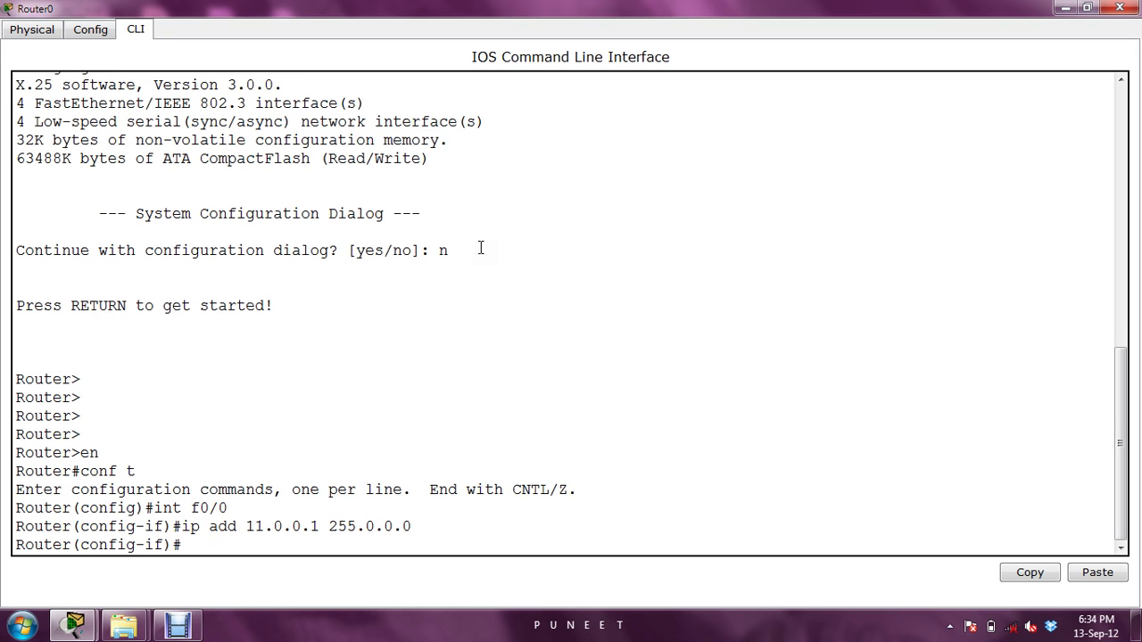
Step: Enable Router0's interface f0/0 with no shut
{"action": "type", "text": "nos hut"}
{"action": "key", "text": "Left"}
{"action": "key", "text": "Left"}
{"action": "key", "text": "Left"}
{"action": "key", "text": "BackSpace"}
{"action": "key", "text": "Left"}
{"action": "key", "text": "Return"}
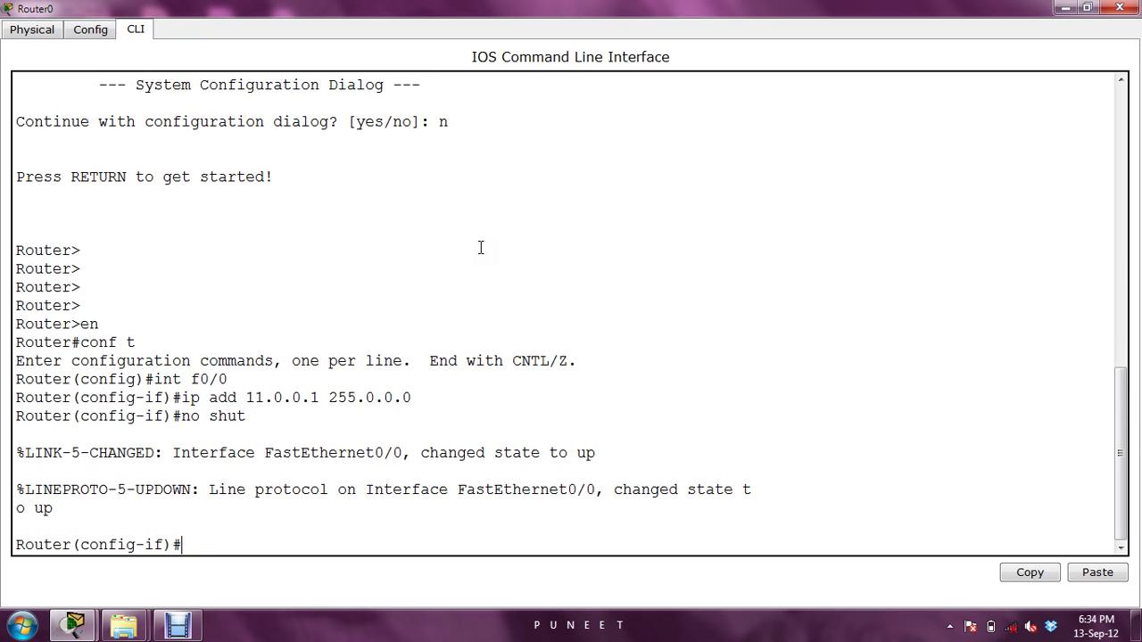
Step: Assign IP address 10.0.0.1 with mask 255.0.0.0 to Router0's serial interface s0/0
{"action": "type", "text": "int s0/0"}
{"action": "key", "text": "Return"}
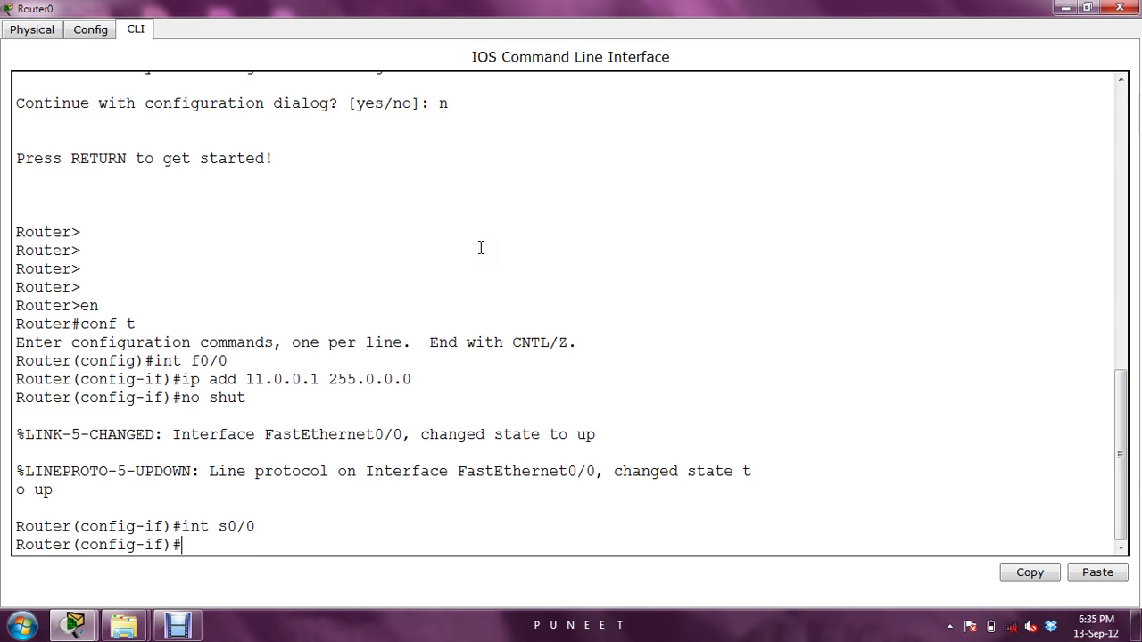
{"action": "type", "text": "ipa"}
{"action": "key", "text": "BackSpace"}
{"action": "type", "text": "add 10.0.0.1 "}
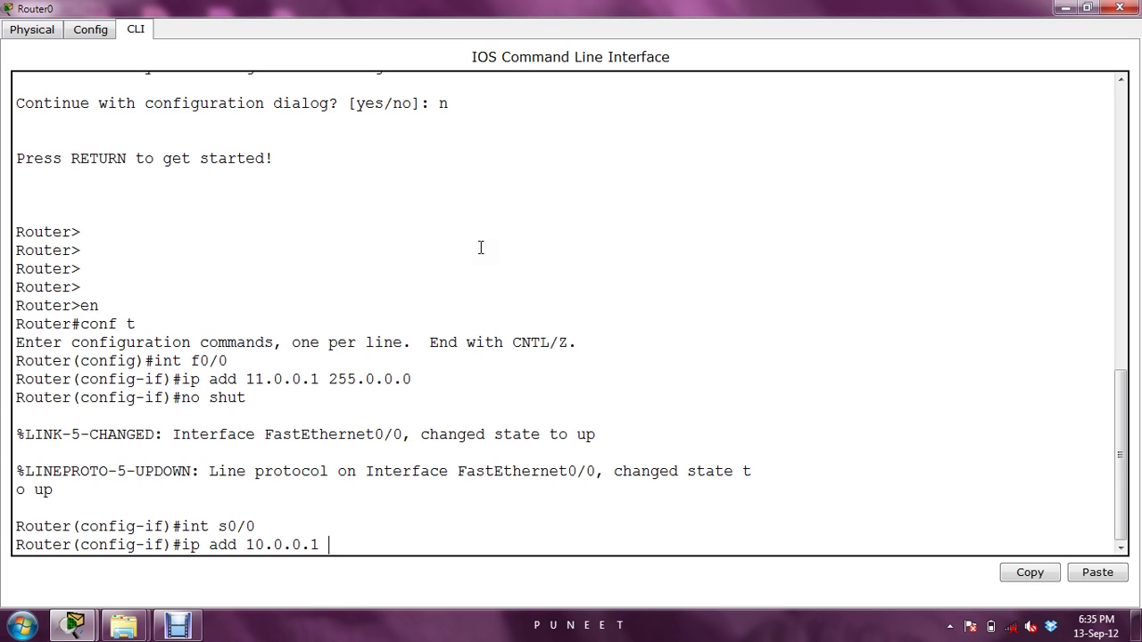
{"action": "type", "text": "255.0.0.0"}
{"action": "key", "text": "Return"}
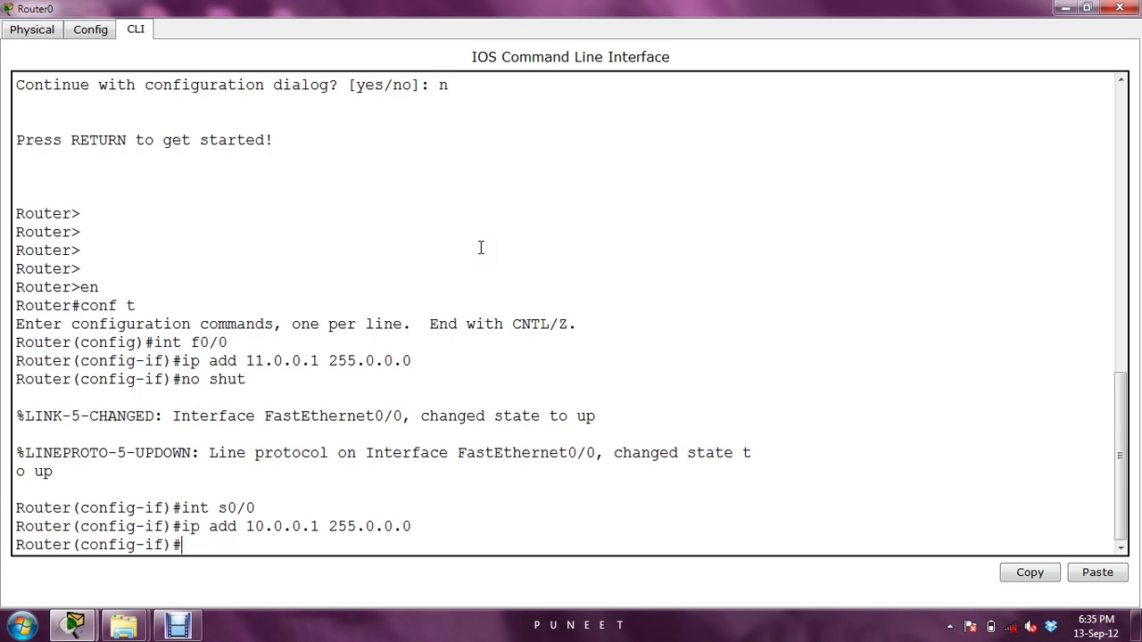
Step: Enable Router0's serial interface s0/0 with no shut and set its clock rate to 64000
{"action": "type", "text": "nos h"}
{"action": "key", "text": "BackSpace"}
{"action": "key", "text": "BackSpace"}
{"action": "key", "text": "BackSpace"}
{"action": "type", "text": "shut"}
{"action": "key", "text": "Return"}
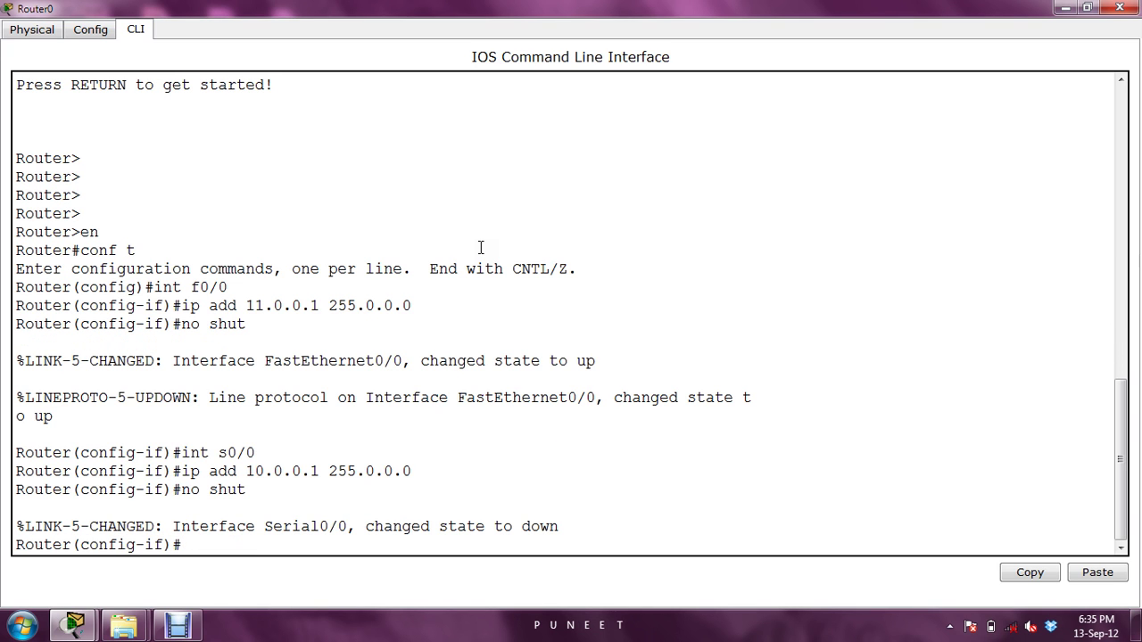
{"action": "type", "text": "clock rate 64000"}
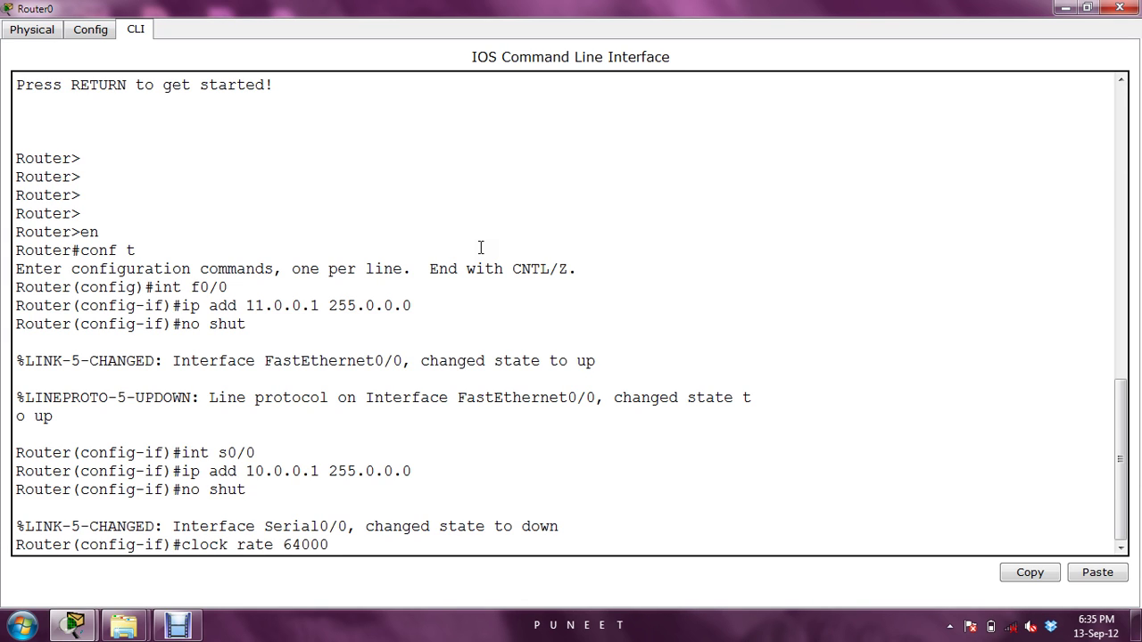
{"action": "key", "text": "Return"}
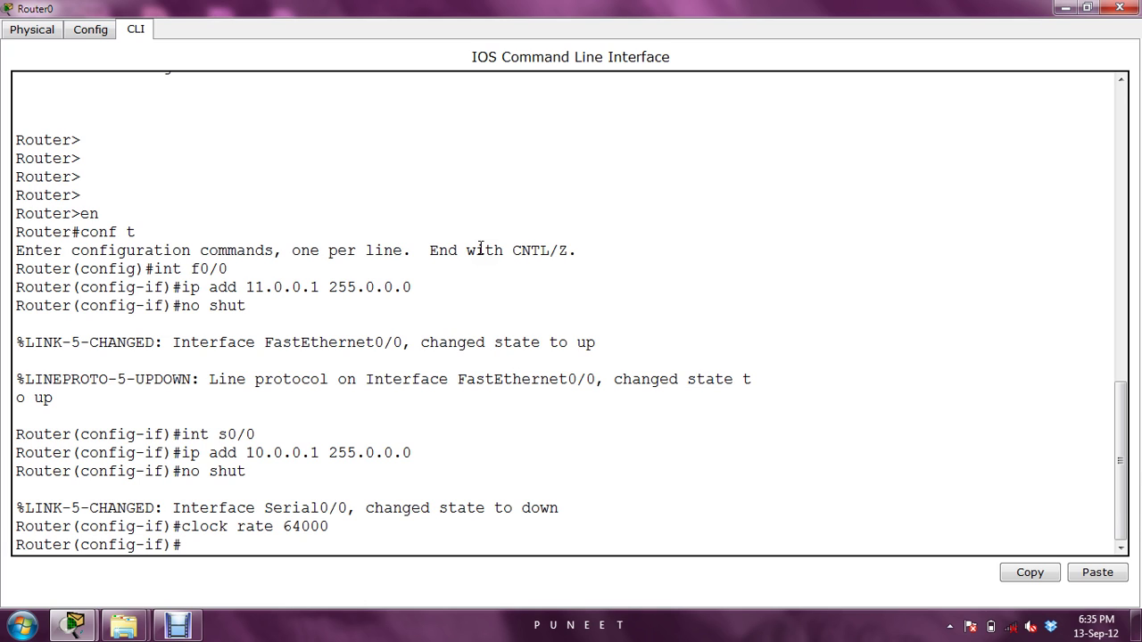
Step: Leave interface configuration mode on Router0 and set its hostname to R0
{"action": "type", "text": "exit"}
{"action": "key", "text": "Return"}
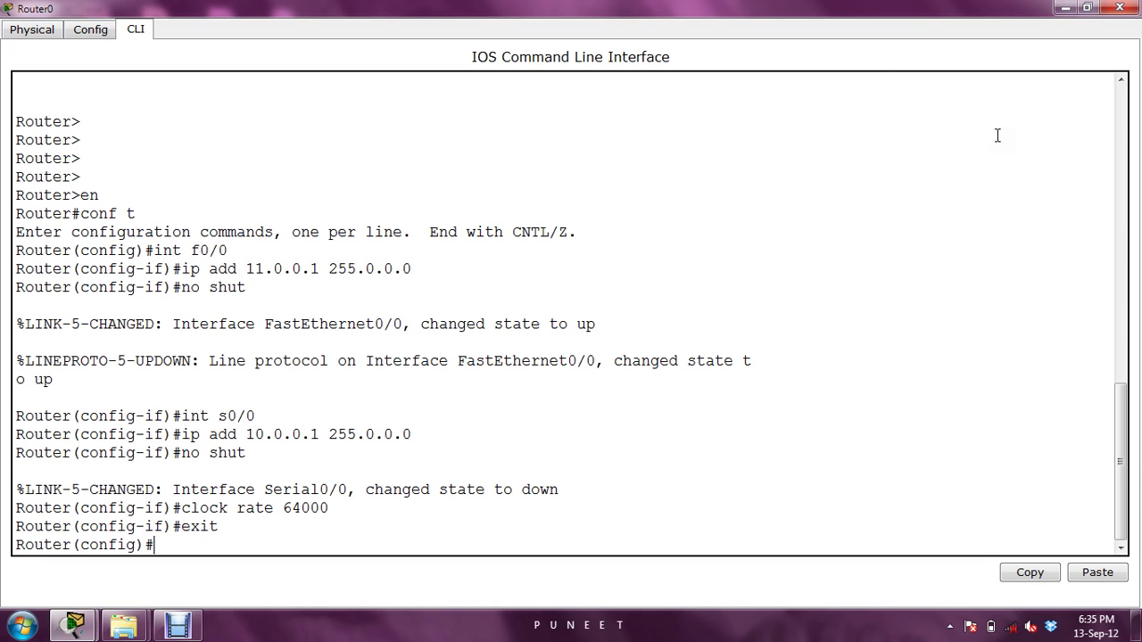
{"action": "type", "text": "hostname R0"}
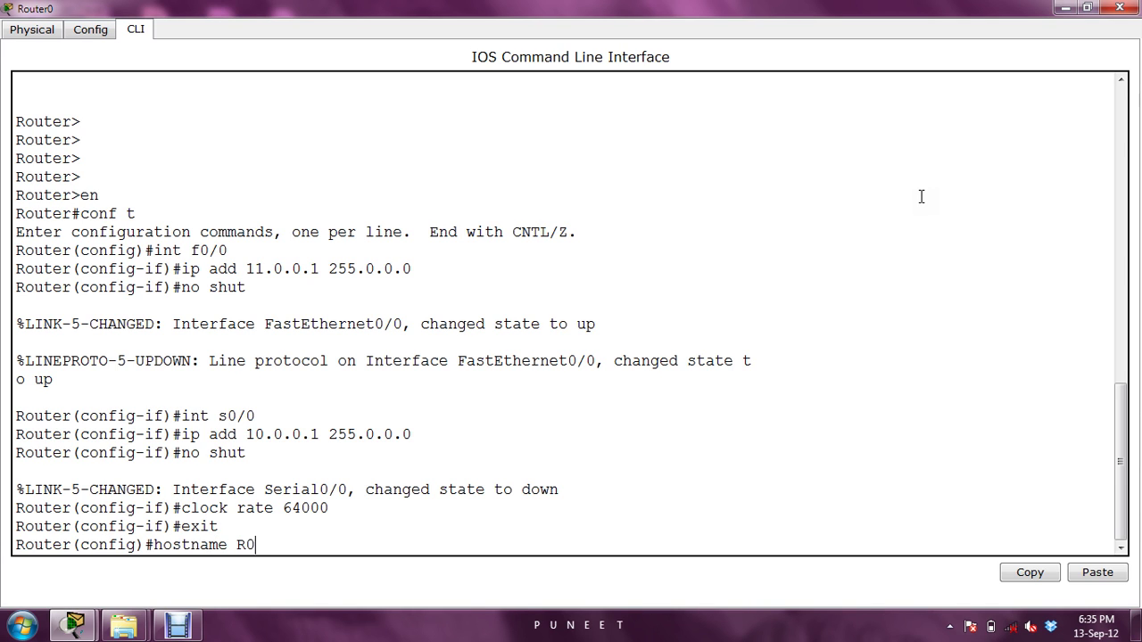
{"action": "key", "text": "Return"}
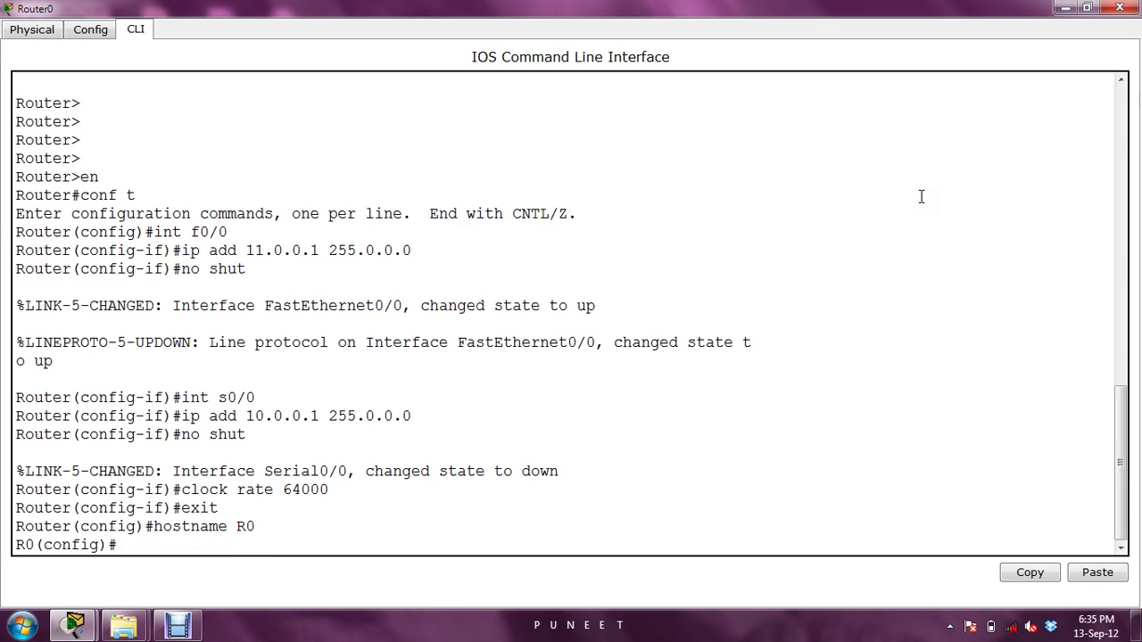
Step: Minimize Router0's window, open Router1's command line interface and maximize its window
{"action": "left_click", "coordinate": [1066, 8]}
{"action": "left_click", "coordinate": [454, 192]}
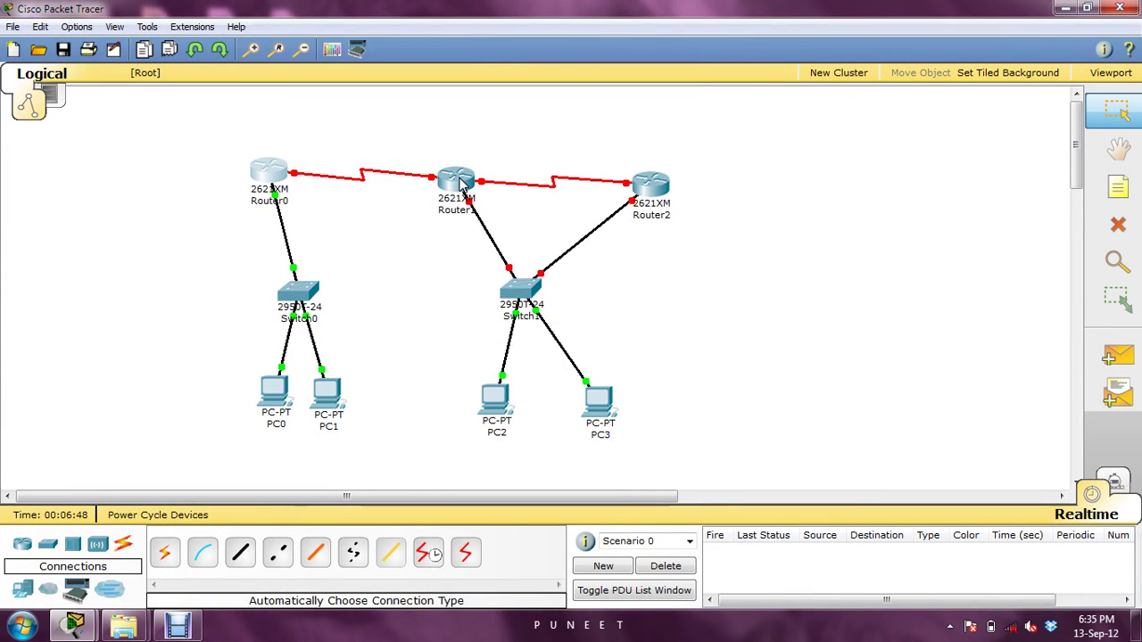
{"action": "left_click", "coordinate": [289, 182]}
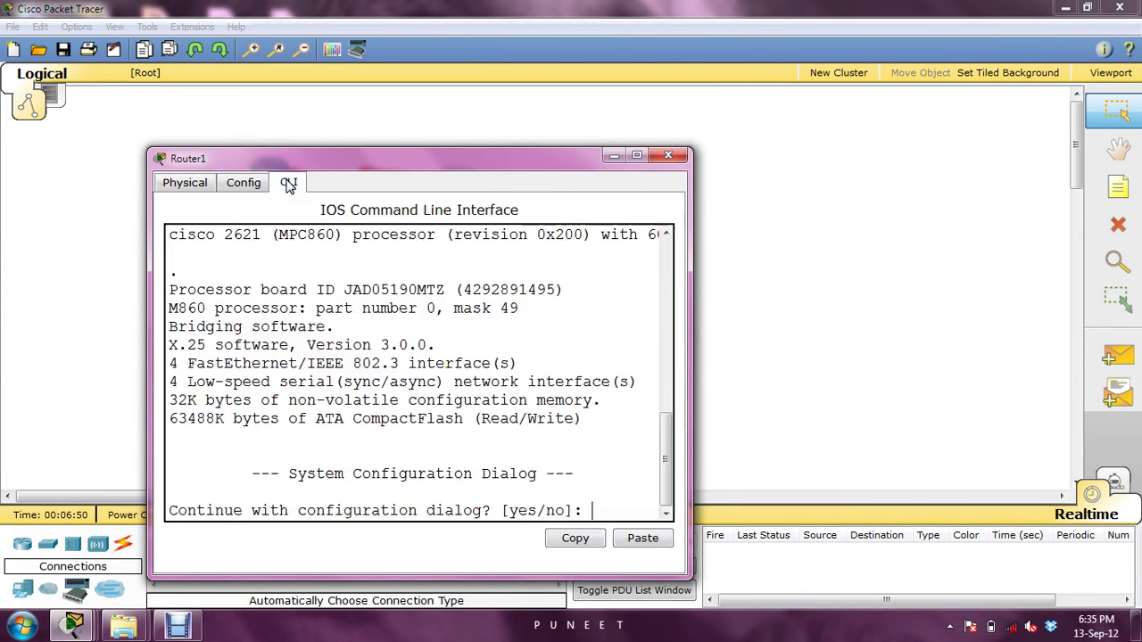
{"action": "key", "text": "alt+space"}
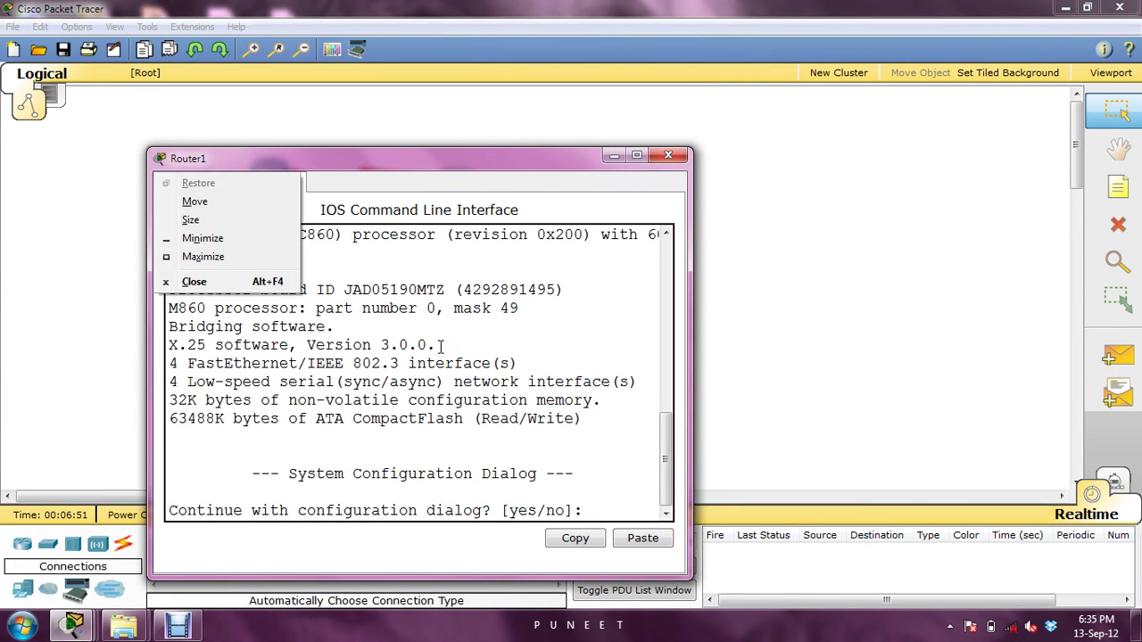
{"action": "key", "text": "Up"}
{"action": "key", "text": "Up"}
{"action": "key", "text": "Up"}
{"action": "key", "text": "Down"}
{"action": "key", "text": "Return"}
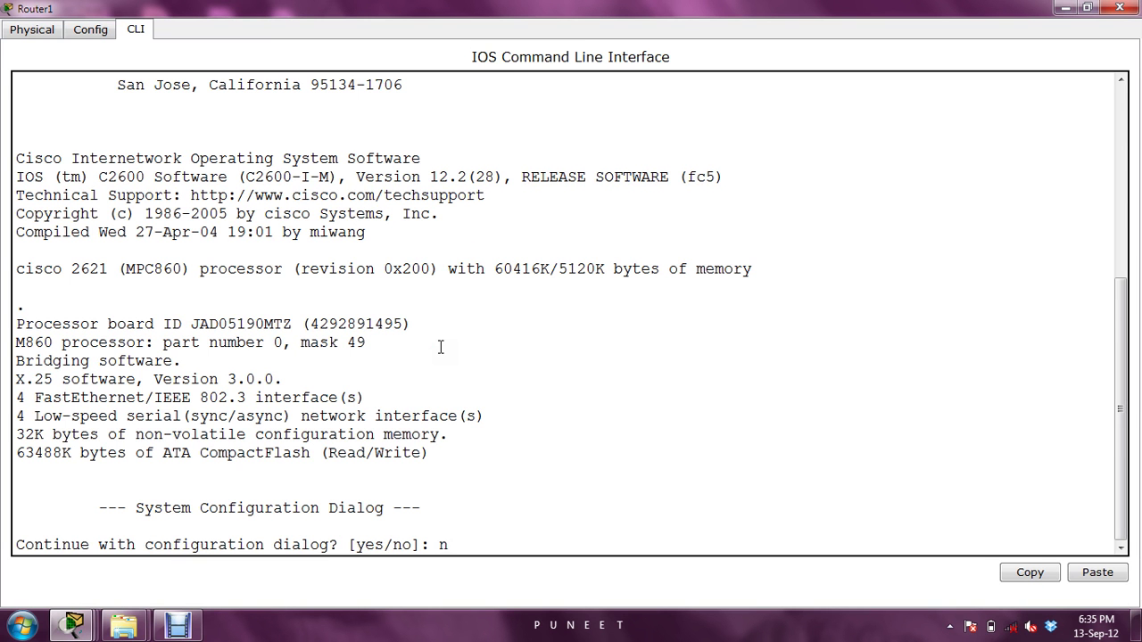
Step: Decline Router1's system configuration dialog and start the command line session at the user prompt
{"action": "type", "text": "n"}
{"action": "key", "text": "Return"}
{"action": "key", "text": "Return"}
{"action": "key", "text": "Return"}
{"action": "key", "text": "Return"}
{"action": "key", "text": "Return"}
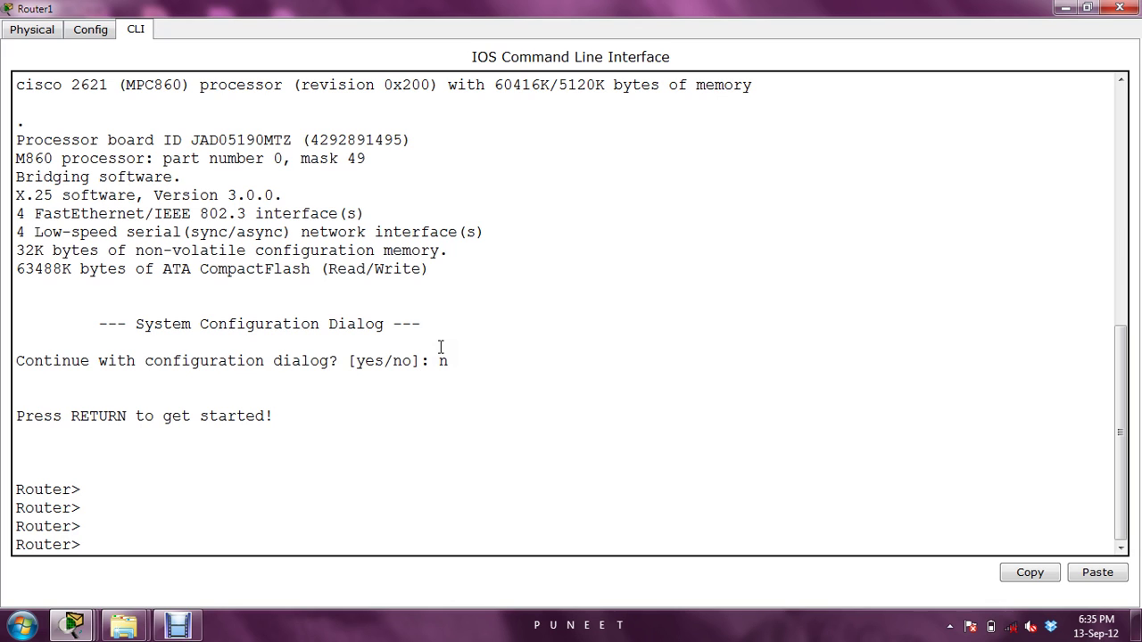
Step: Enter privileged mode with en and global configuration mode with conf t on Router1
{"action": "type", "text": "en"}
{"action": "key", "text": "Return"}
{"action": "type", "text": "conf t"}
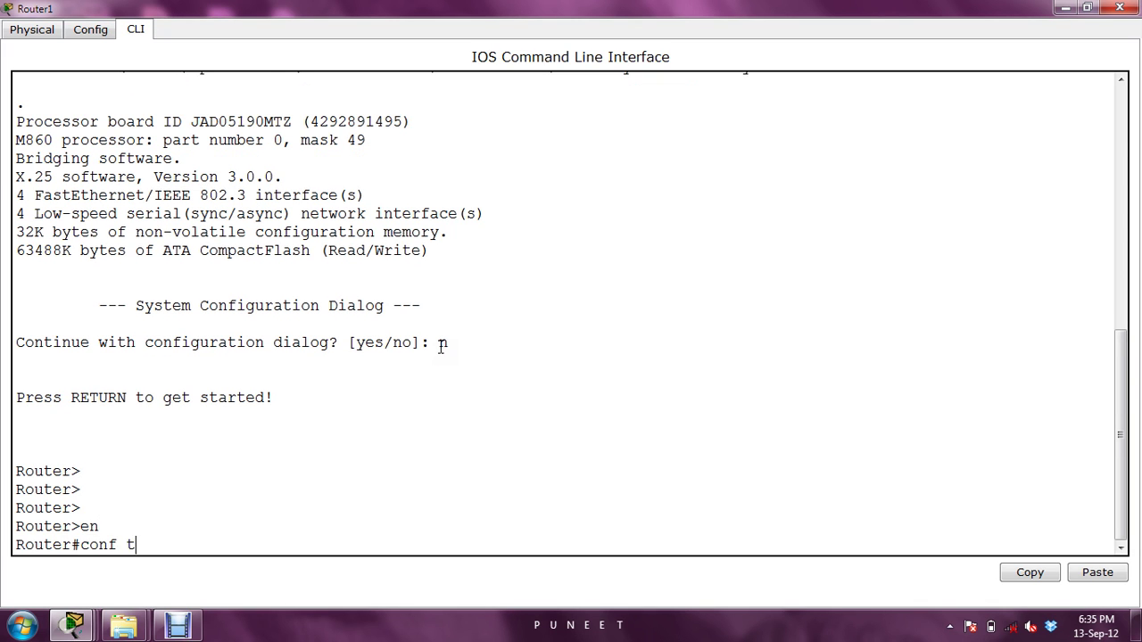
{"action": "key", "text": "Return"}
Step: Assign IP address 12.0.0.1 with mask 255.0.0.0 to Router1's interface f0/0
{"action": "type", "text": "int f0"}
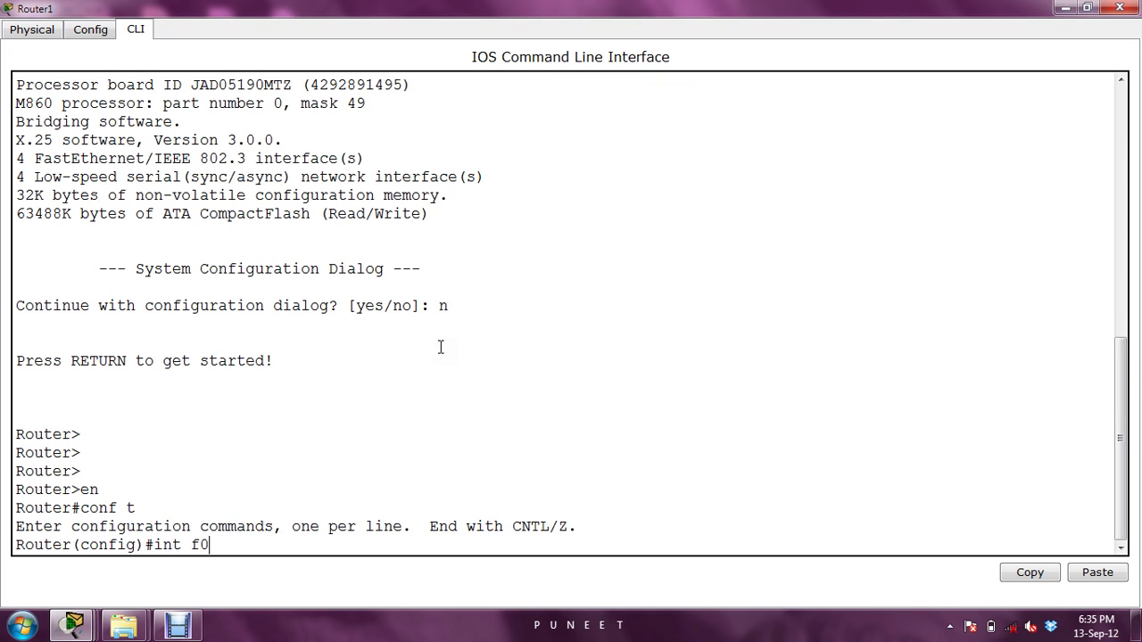
{"action": "type", "text": "/0"}
{"action": "key", "text": "Return"}
{"action": "type", "text": "ip"}
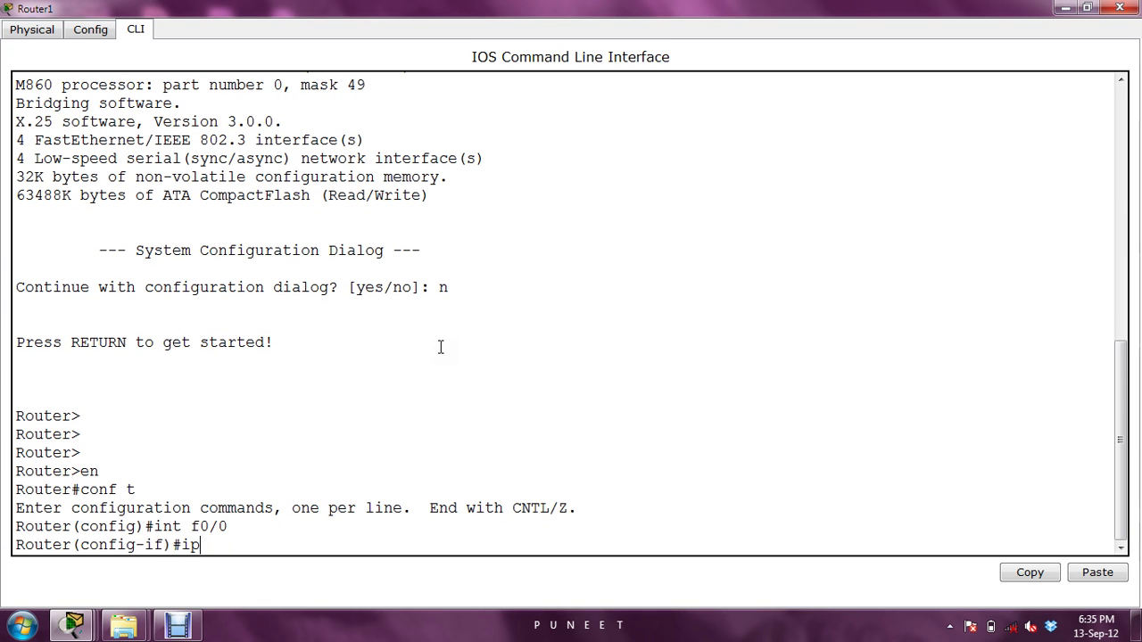
{"action": "type", "text": " add 1"}
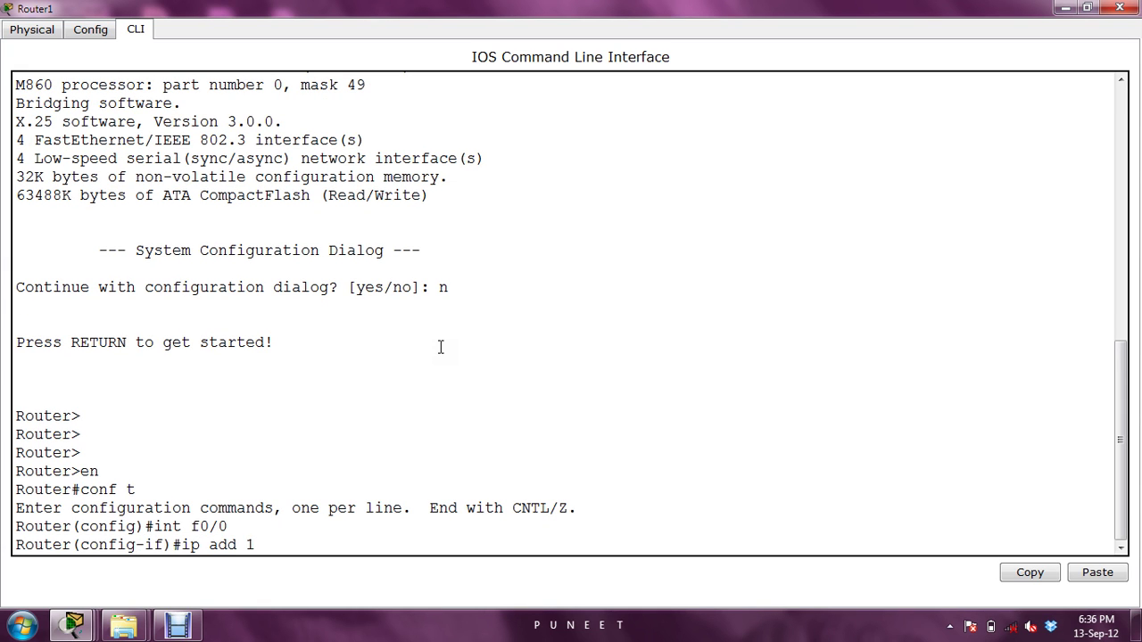
{"action": "type", "text": "2.0.0.1 255.0.0.0"}
{"action": "key", "text": "Return"}
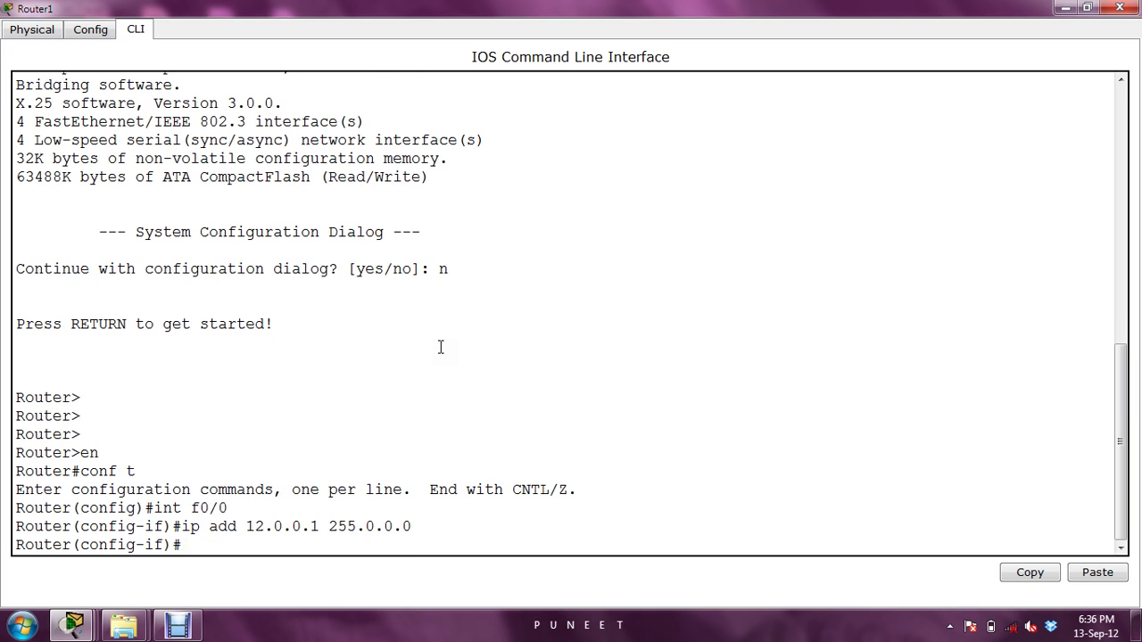
Step: Enable Router1's interface f0/0 with no shut
{"action": "type", "text": "nos hut"}
{"action": "key", "text": "Left"}
{"action": "key", "text": "Left"}
{"action": "key", "text": "Left"}
{"action": "key", "text": "BackSpace"}
{"action": "key", "text": "Return"}
Step: Assign IP address 10.0.0.2 with mask 255.0.0.0 to Router1's serial interface s0/0
{"action": "type", "text": "int"}
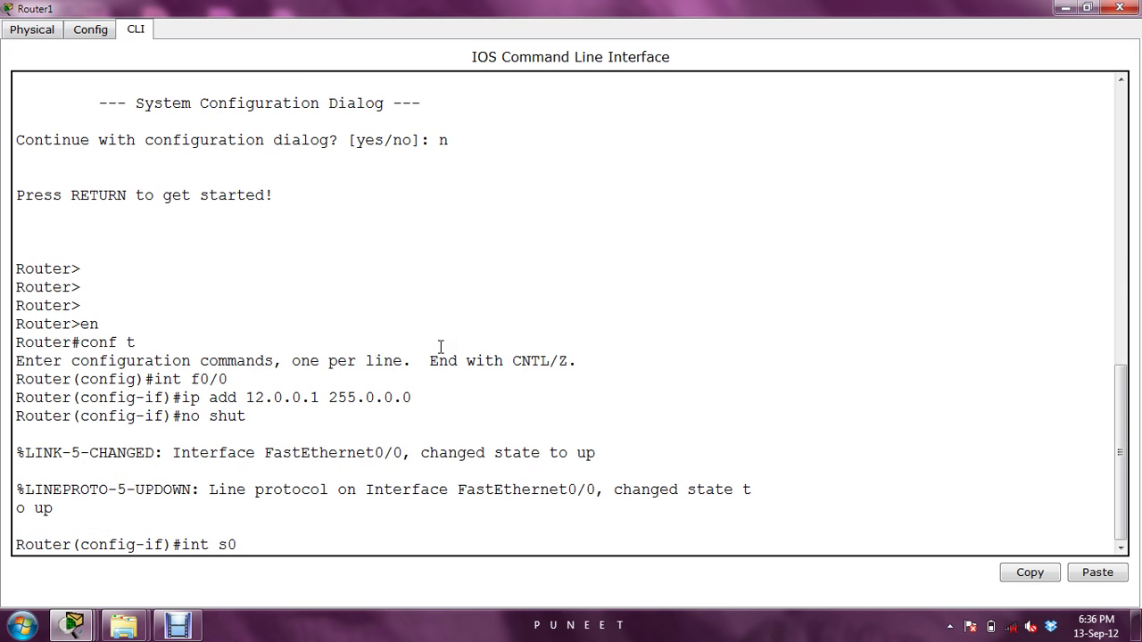
{"action": "type", "text": " s0/0"}
{"action": "key", "text": "Return"}
{"action": "type", "text": "ip"}
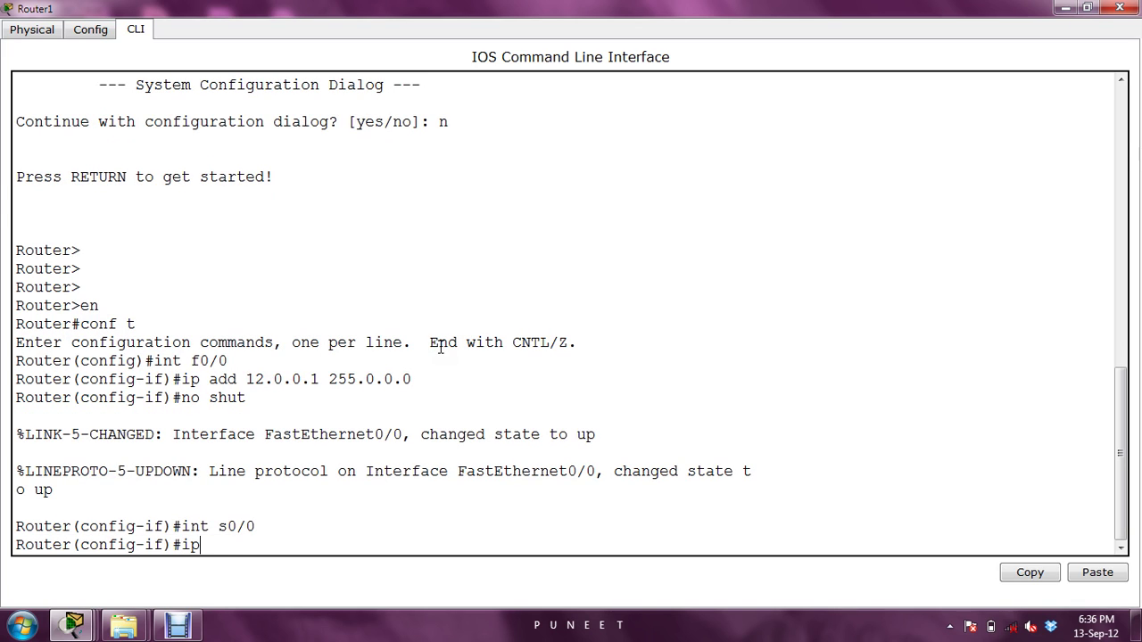
{"action": "type", "text": " add"}
{"action": "type", "text": "10.0.0.2 255.0.0.0"}
{"action": "key", "text": "Return"}
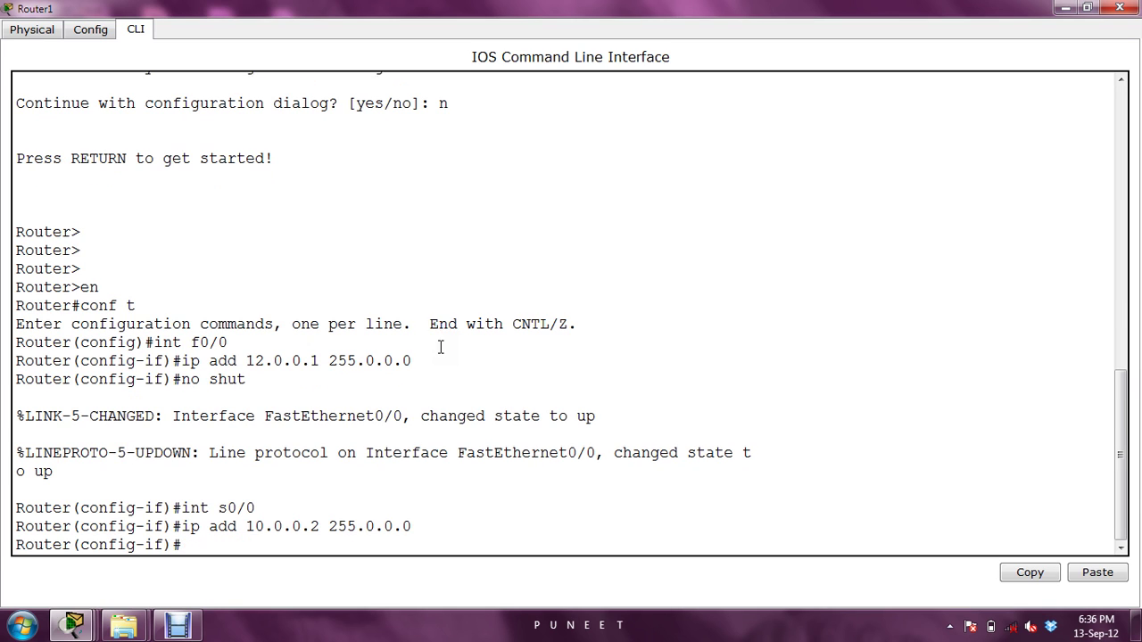
Step: Enable Router1's serial interface s0/0 with no shut and exit interface configuration mode
{"action": "type", "text": "nos hut"}
{"action": "key", "text": "BackSpace"}
{"action": "key", "text": "BackSpace"}
{"action": "key", "text": "BackSpace"}
{"action": "key", "text": "BackSpace"}
{"action": "key", "text": "BackSpace"}
{"action": "type", "text": "shut"}
{"action": "key", "text": "Return"}
{"action": "type", "text": "e"}
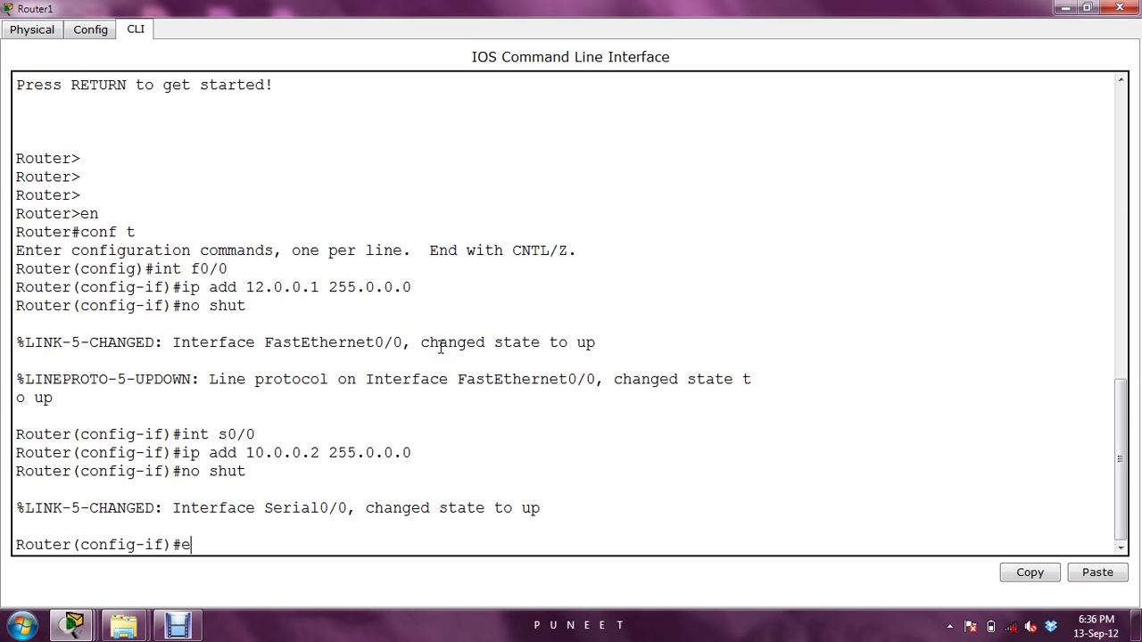
{"action": "type", "text": "xit"}
{"action": "key", "text": "Return"}
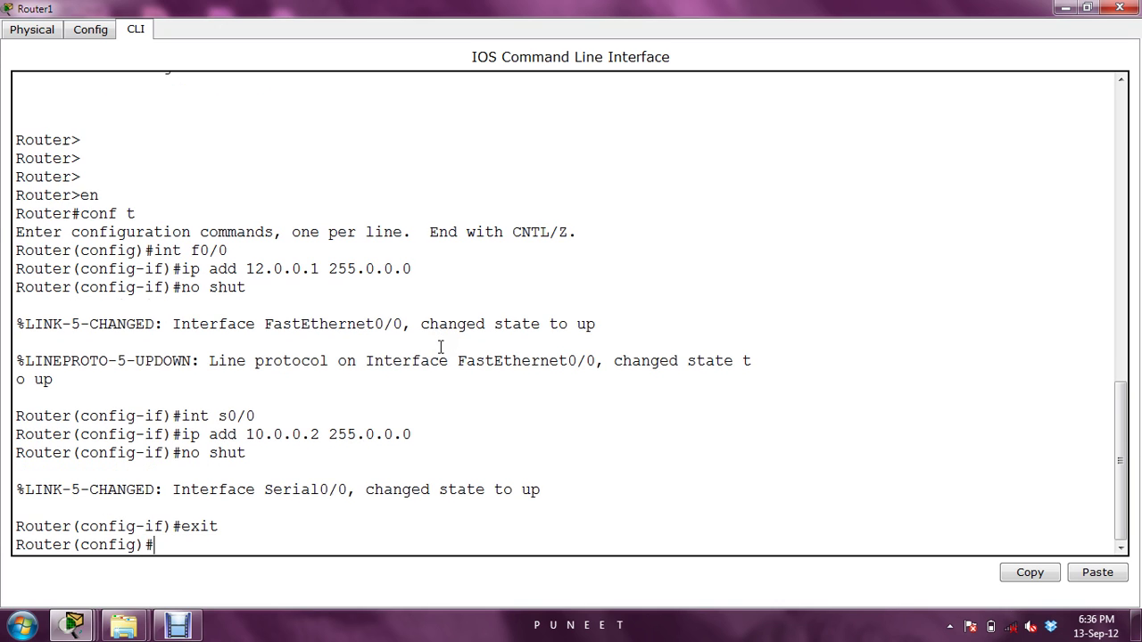
Step: Try to display Router1's controller information from global configuration mode with do sh con
{"action": "type", "text": "do sh"}
{"action": "type", "text": " clil"}
{"action": "key", "text": "BackSpace"}
{"action": "key", "text": "BackSpace"}
{"action": "key", "text": "BackSpace"}
{"action": "key", "text": "BackSpace"}
{"action": "type", "text": "con"}
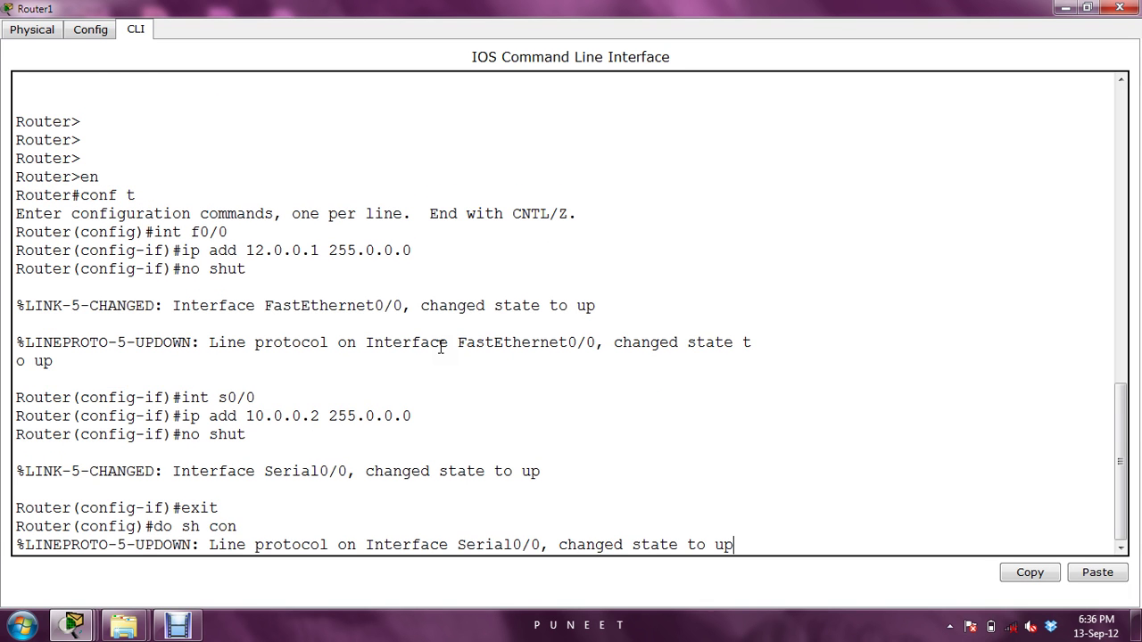
{"action": "key", "text": "Return"}
{"action": "key", "text": "Return"}
{"action": "key", "text": "Return"}
{"action": "key", "text": "Return"}
{"action": "key", "text": "Return"}
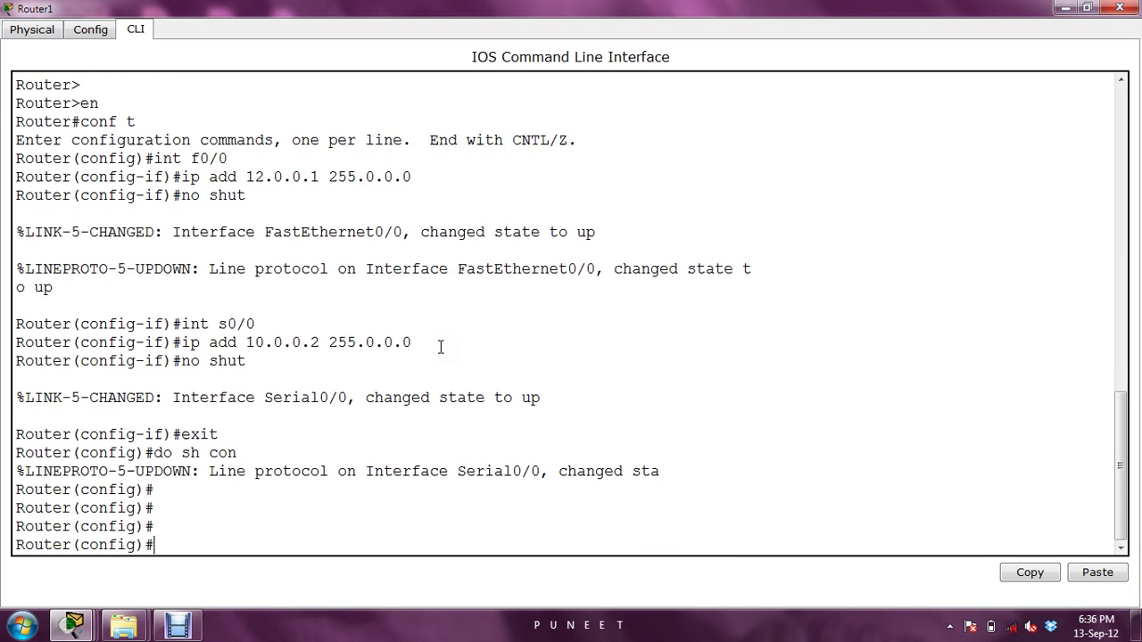
Step: Return Router1 to privileged mode and examine the clocking role of s0/0 with sh controllers s0/0
{"action": "type", "text": "exit"}
{"action": "key", "text": "Return"}
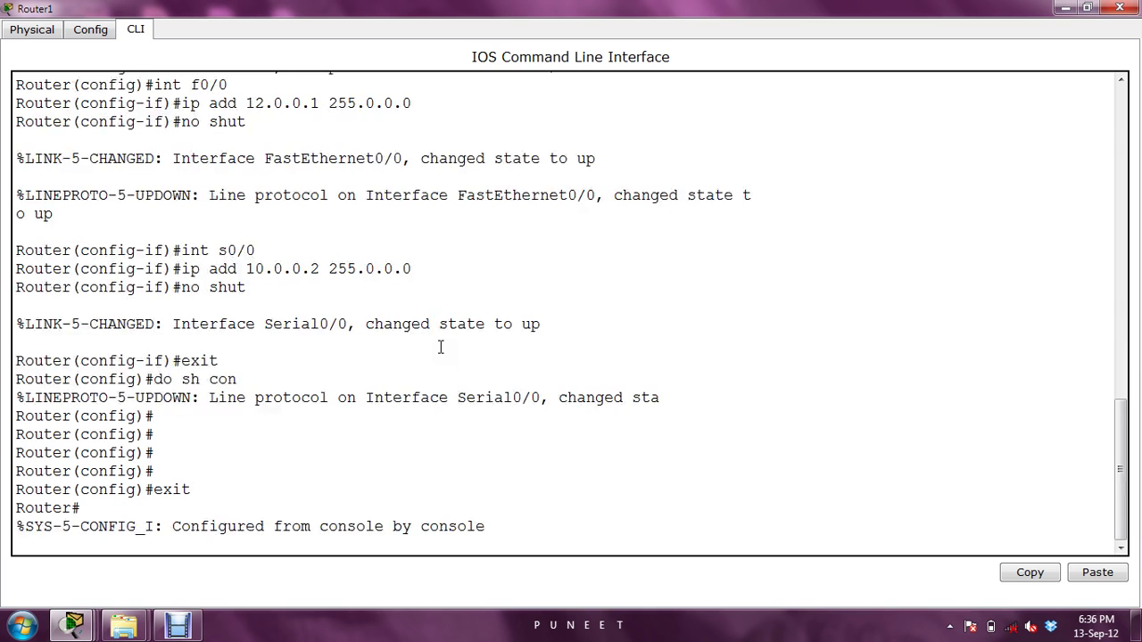
{"action": "type", "text": "sh co"}
{"action": "key", "text": "Tab"}
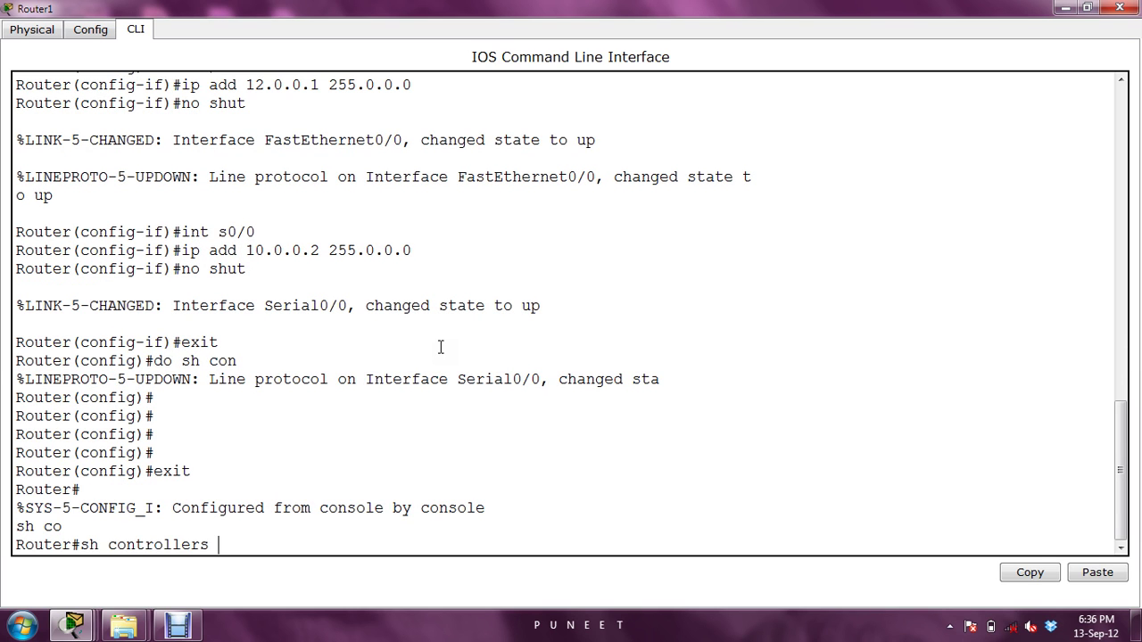
{"action": "type", "text": "s0/0"}
{"action": "key", "text": "Return"}
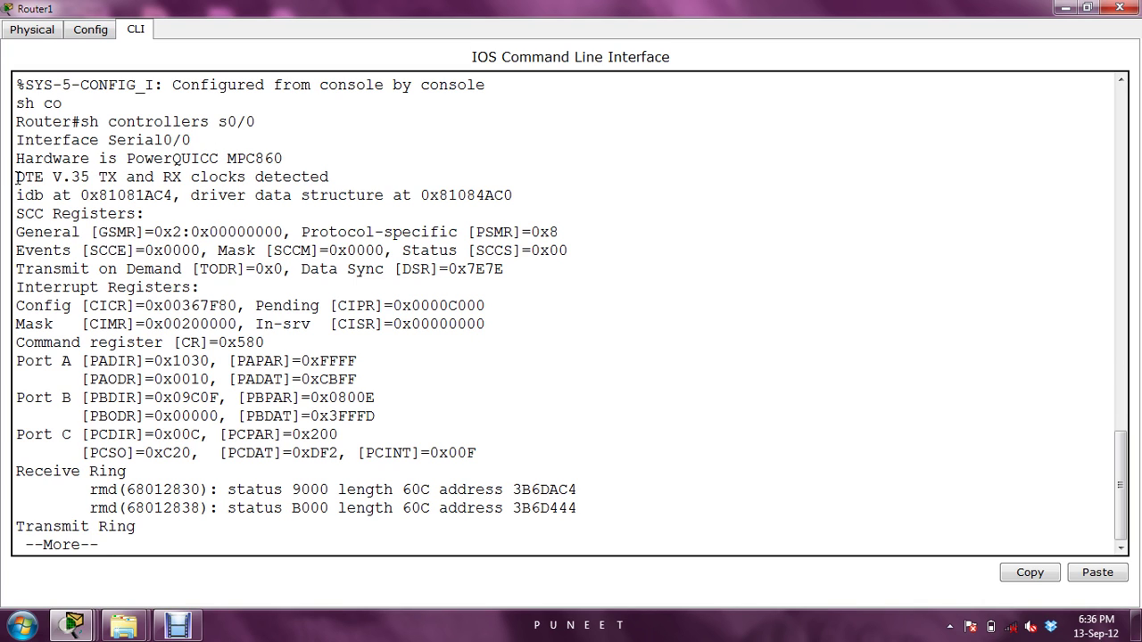
{"action": "key", "text": "q"}
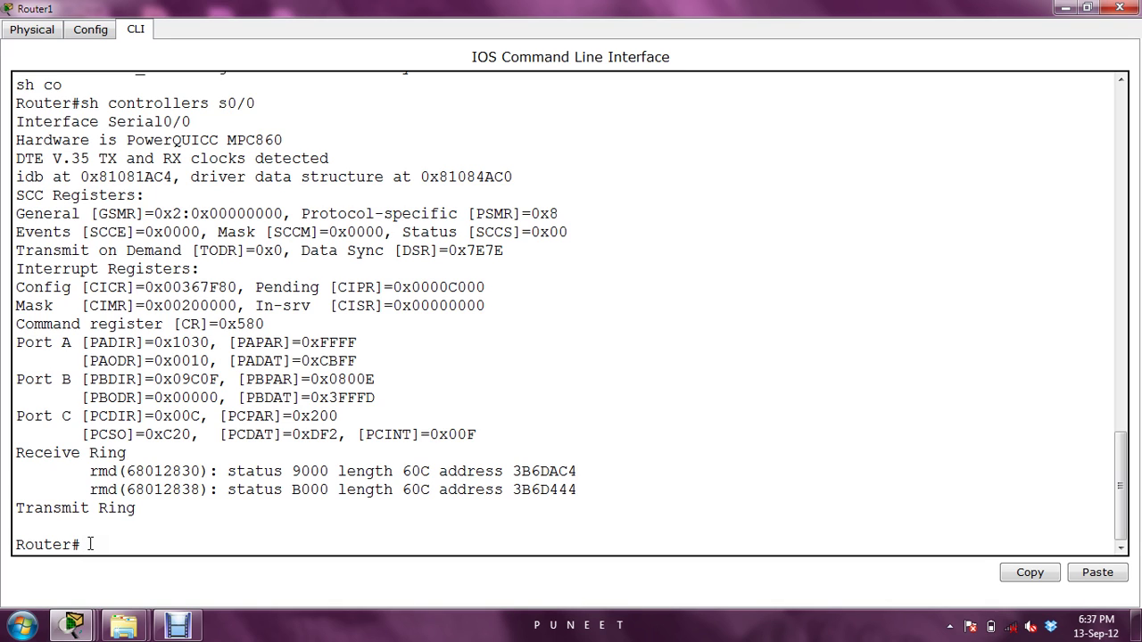
Step: Display Router1's routing table with sh ip route
{"action": "type", "text": "sh ip route"}
{"action": "key", "text": "Return"}
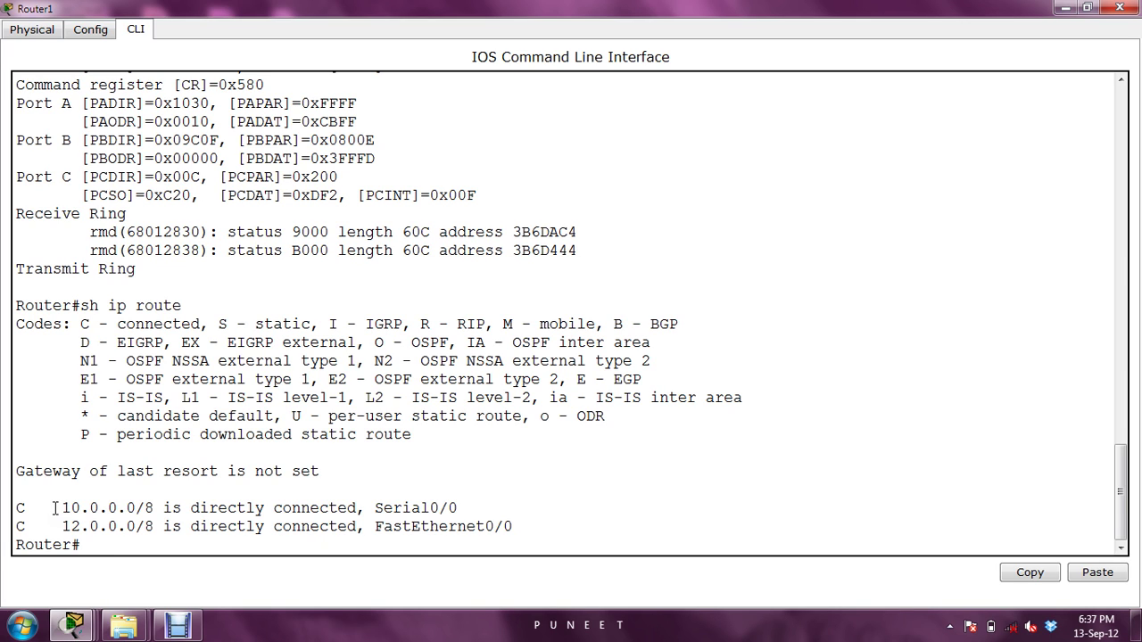
{"action": "type", "text": "ip route"}
{"action": "key", "text": "BackSpace"}
{"action": "key", "text": "BackSpace"}
{"action": "key", "text": "BackSpace"}
{"action": "key", "text": "BackSpace"}
{"action": "key", "text": "BackSpace"}
{"action": "key", "text": "BackSpace"}
{"action": "key", "text": "BackSpace"}
Step: Add a static route on Router1 to network 11.0.0.0 with mask 255.0.0.0 via next hop 10.0.0.1
{"action": "type", "text": "conf t"}
{"action": "key", "text": "Return"}
{"action": "type", "text": "ip route "}
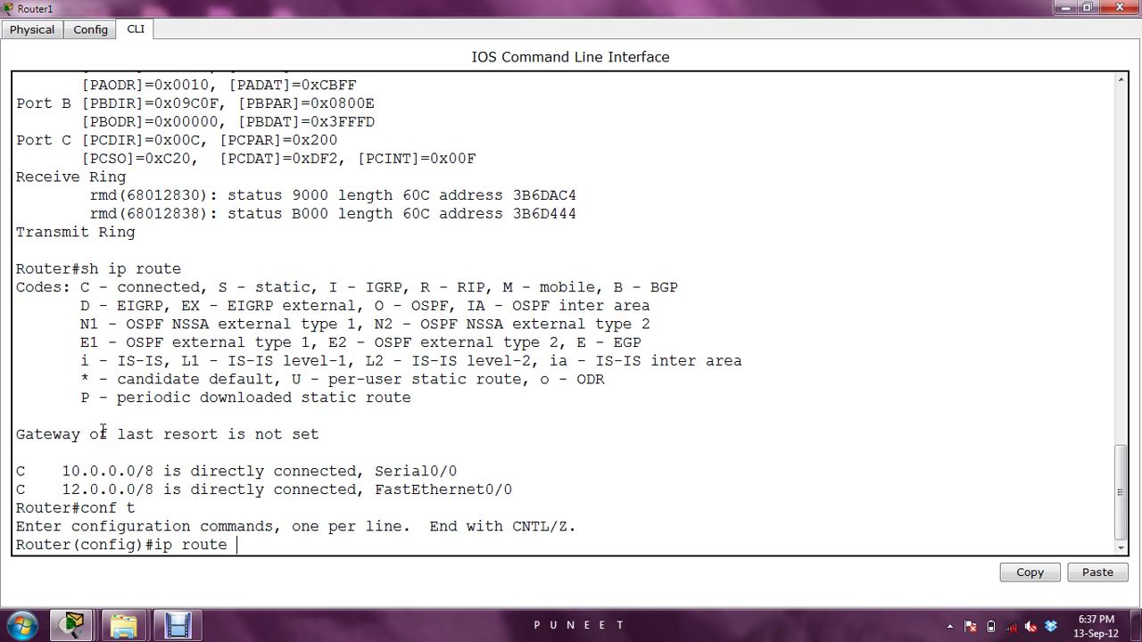
{"action": "type", "text": "11.0.0.0"}
{"action": "type", "text": "255.00.0"}
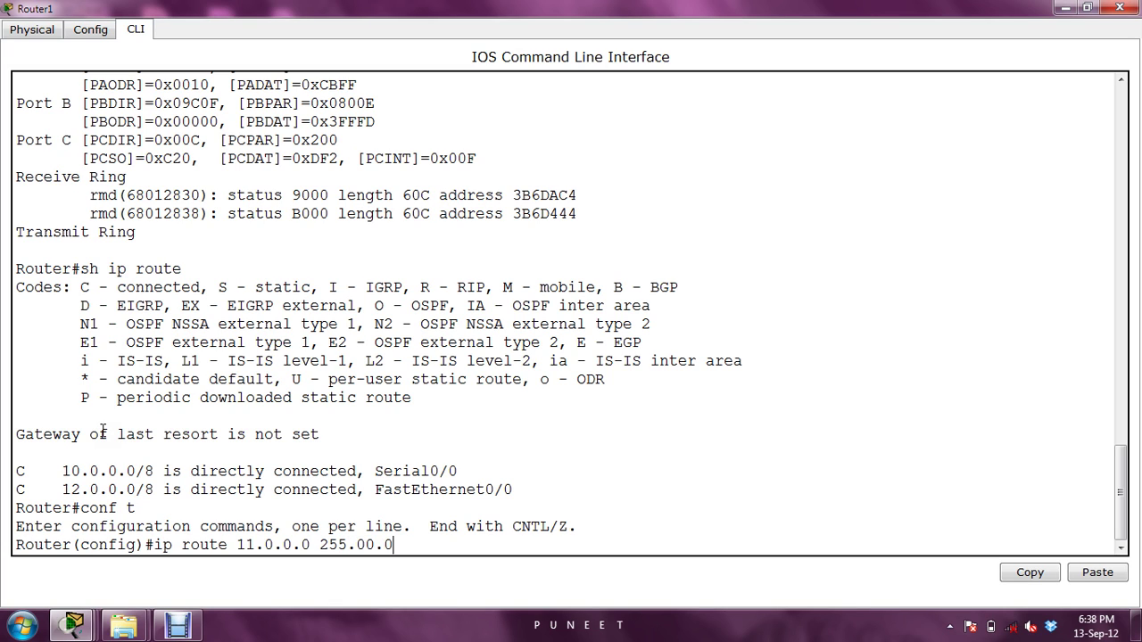
{"action": "key", "text": "BackSpace"}
{"action": "key", "text": "BackSpace"}
{"action": "key", "text": "BackSpace"}
{"action": "type", "text": ".0.0"}
{"action": "type", "text": "10.0.0.1"}
{"action": "key", "text": "Return"}
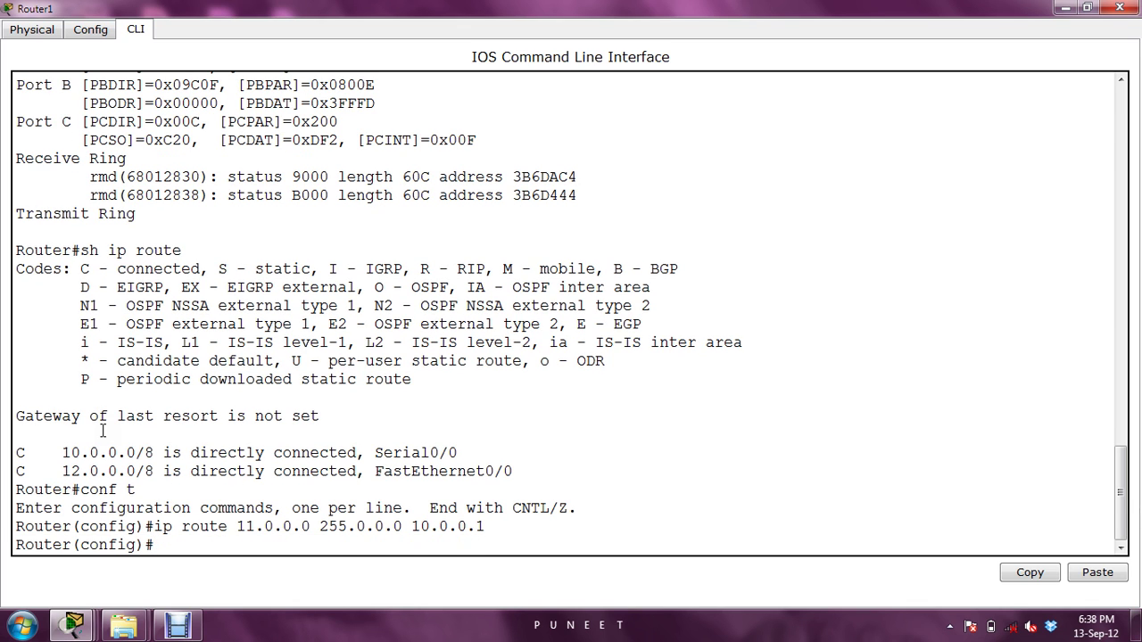
Step: Try to add another Router1 static route to 11.0.0.0 255.0.0.0 with 10.0.0.2 as the next hop
{"action": "key", "text": "Up"}
{"action": "key", "text": "BackSpace"}
{"action": "type", "text": "255.0.0.0 10.0.0.2"}
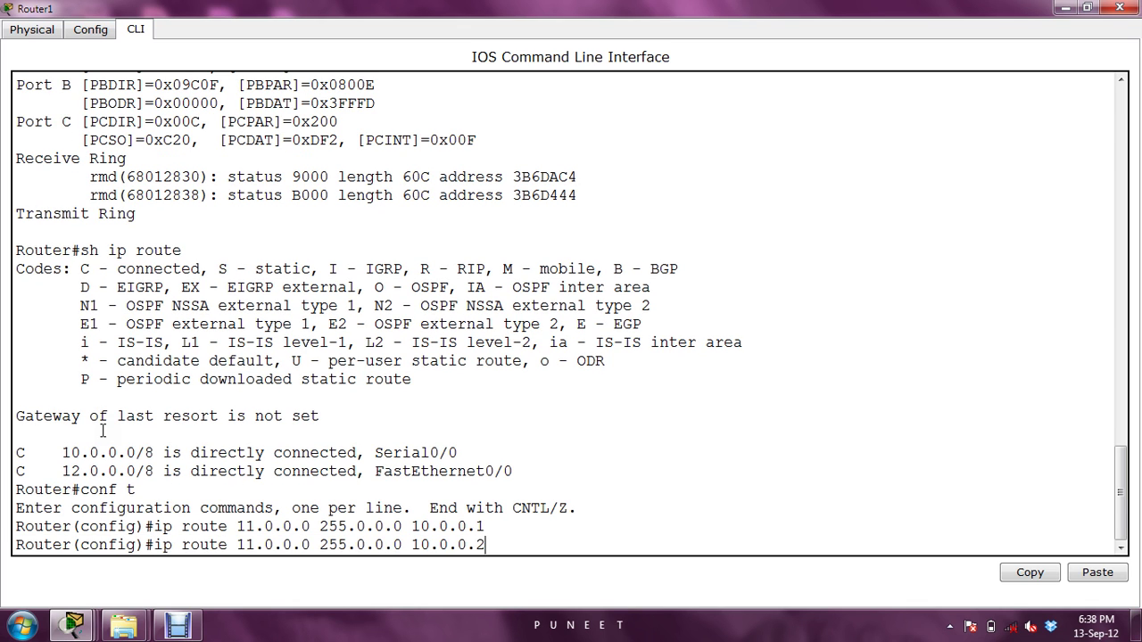
{"action": "key", "text": "Return"}
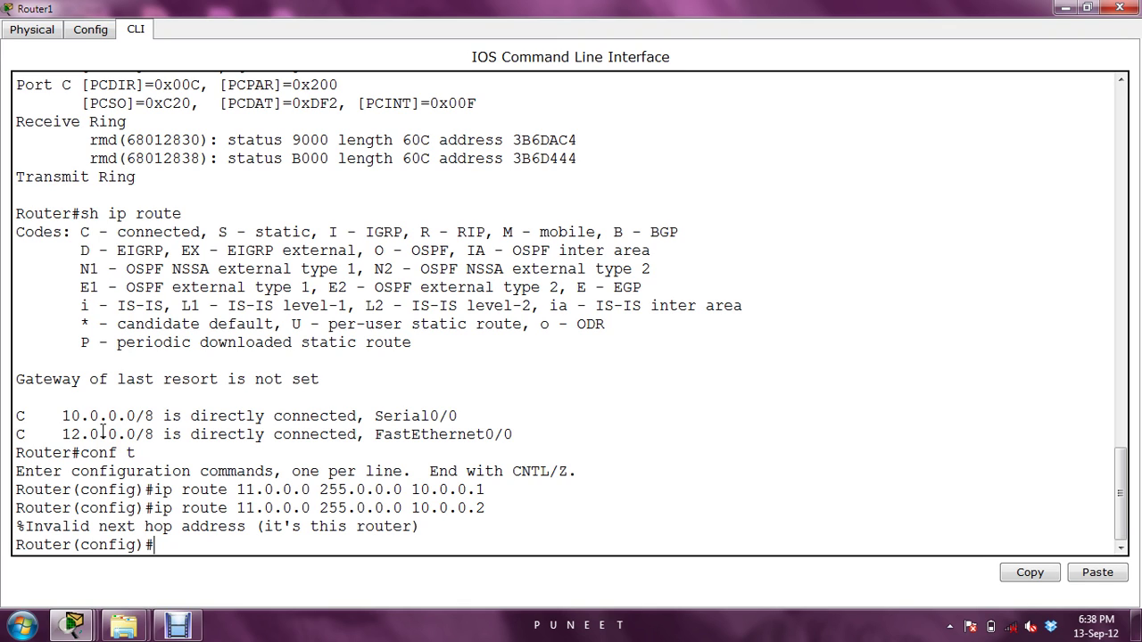
Step: Return Router1 to privileged mode, check its routing table with sh ip route, and put its window away
{"action": "type", "text": "exit"}
{"action": "key", "text": "Return"}
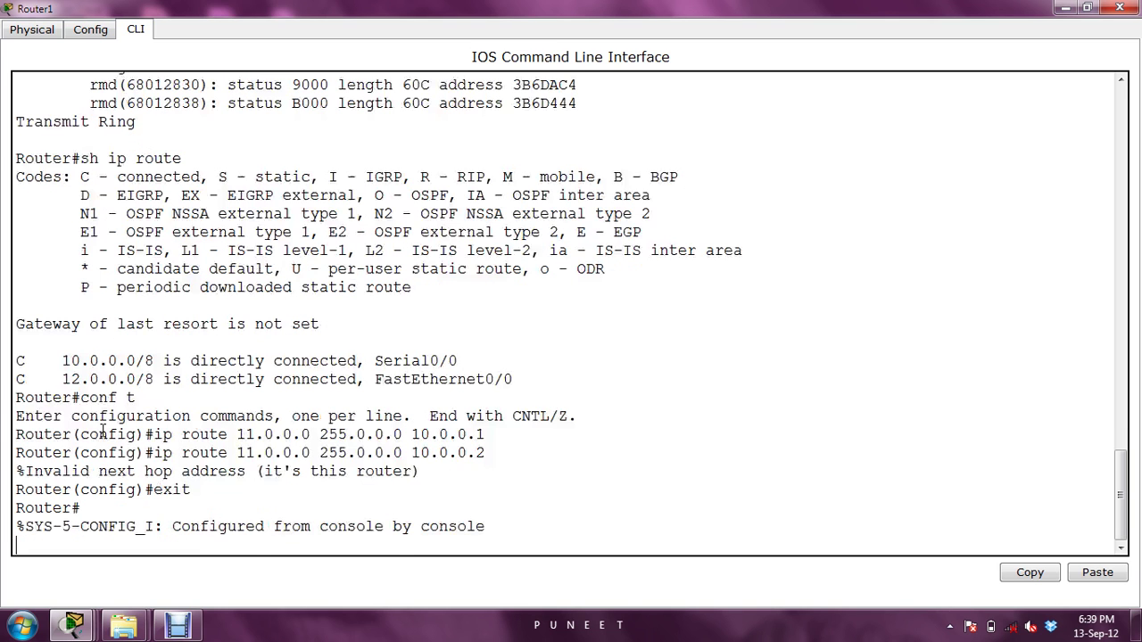
{"action": "type", "text": "sh ipr"}
{"action": "key", "text": "BackSpace"}
{"action": "type", "text": "route"}
{"action": "key", "text": "Return"}
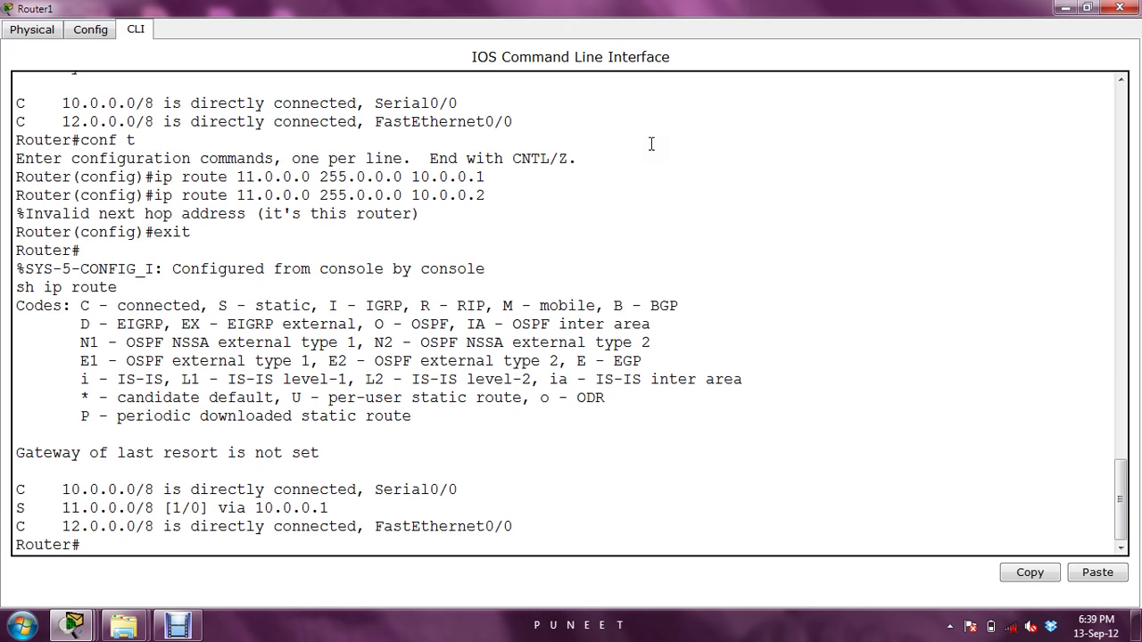
{"action": "left_click", "coordinate": [1058, 13]}
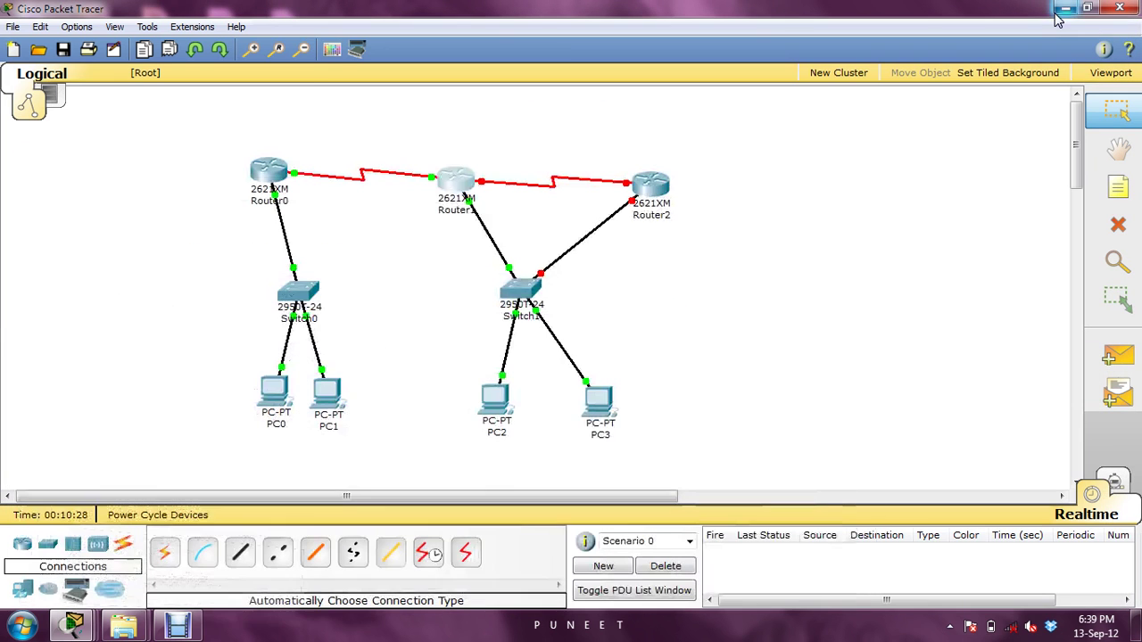
Step: Add a static route on Router0 to network 12.0.0.0 with mask 255.0.0.0 via next hop 10.0.0.2
{"action": "left_click", "coordinate": [264, 181]}
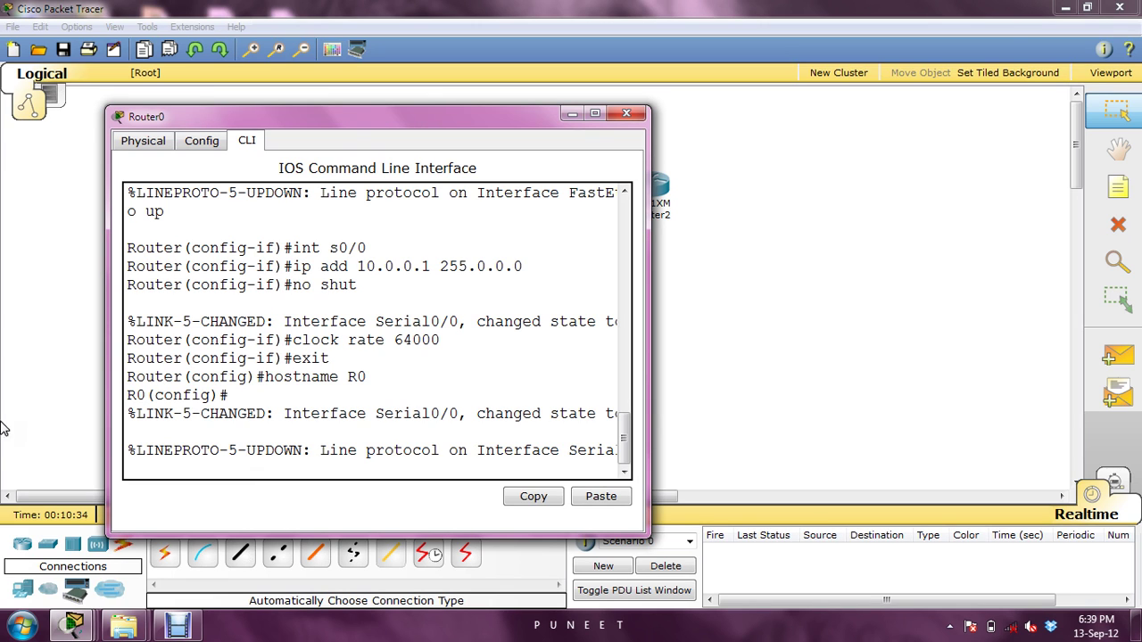
{"action": "key", "text": "Return"}
{"action": "key", "text": "Return"}
{"action": "key", "text": "Return"}
{"action": "key", "text": "Return"}
{"action": "key", "text": "Return"}
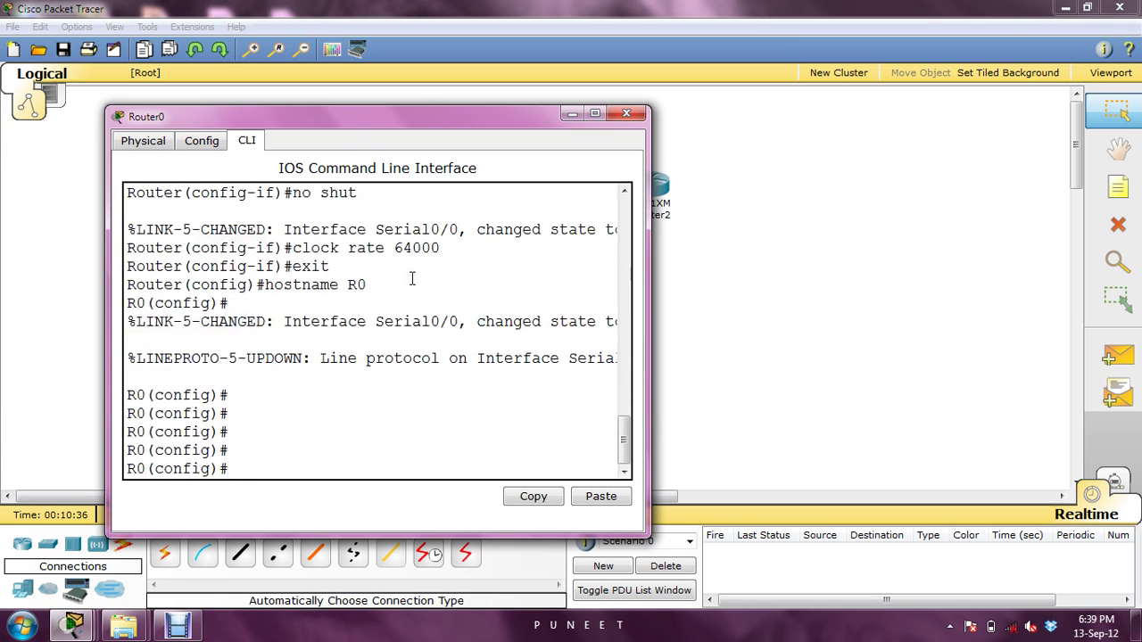
{"action": "type", "text": "ip route 12.0"}
{"action": "type", "text": "0n"}
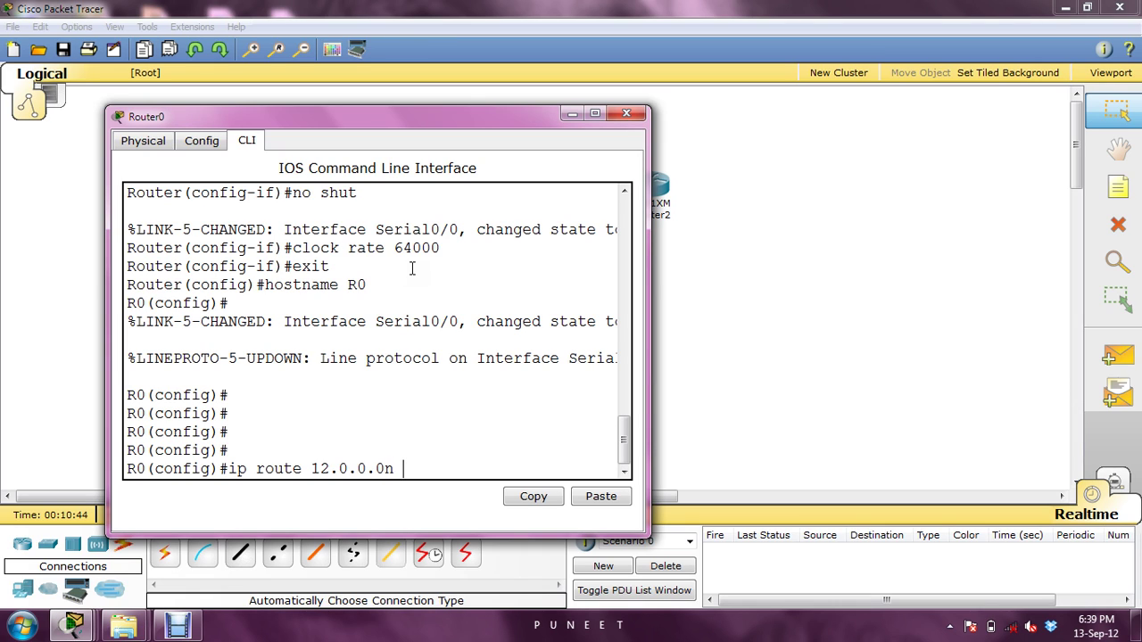
{"action": "key", "text": "BackSpace"}
{"action": "key", "text": "BackSpace"}
{"action": "type", "text": "255.0.0.0 10"}
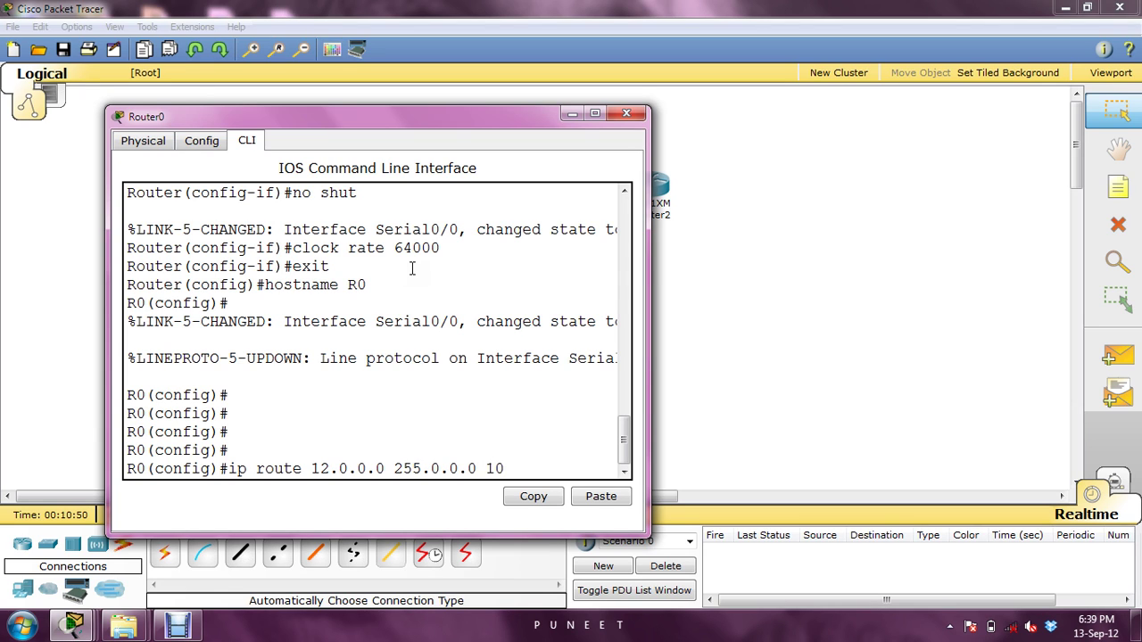
{"action": "type", "text": ".0.0.2"}
{"action": "key", "text": "Return"}
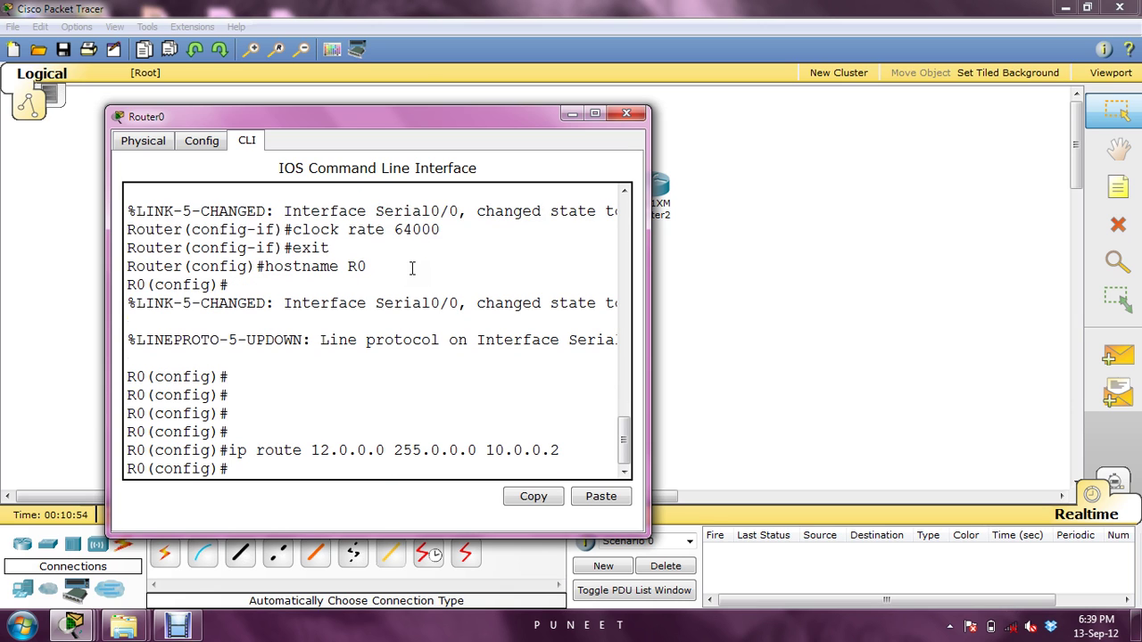
Step: Return Router0 to privileged mode, check its routing table with sh ip route, and put its window away
{"action": "key", "text": "ctrl+z"}
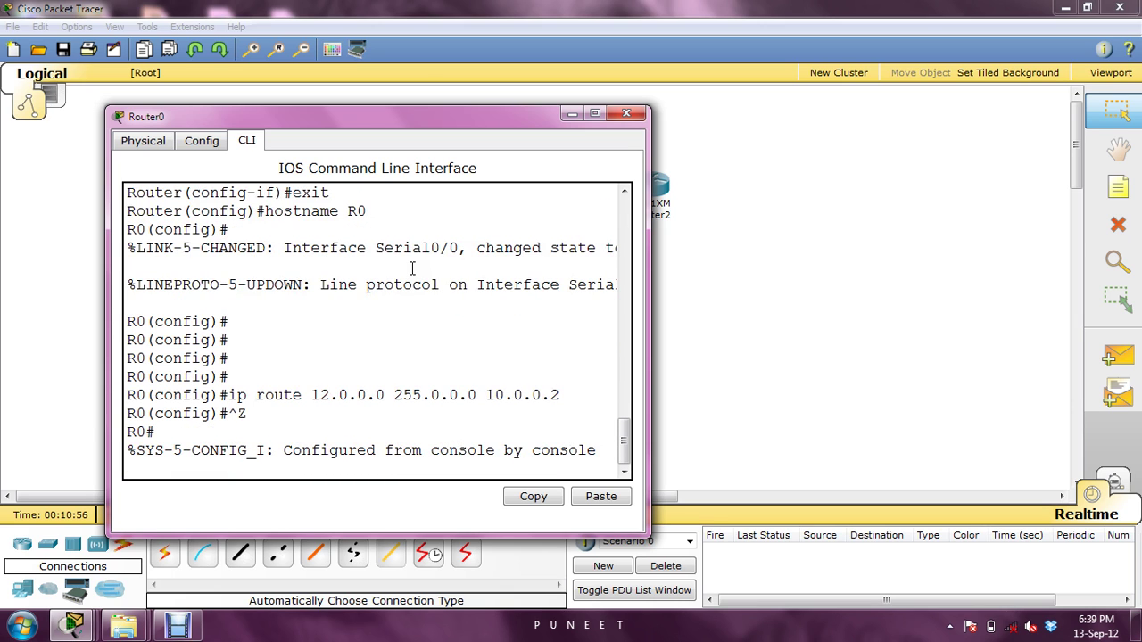
{"action": "key", "text": "Return"}
{"action": "key", "text": "Return"}
{"action": "key", "text": "Return"}
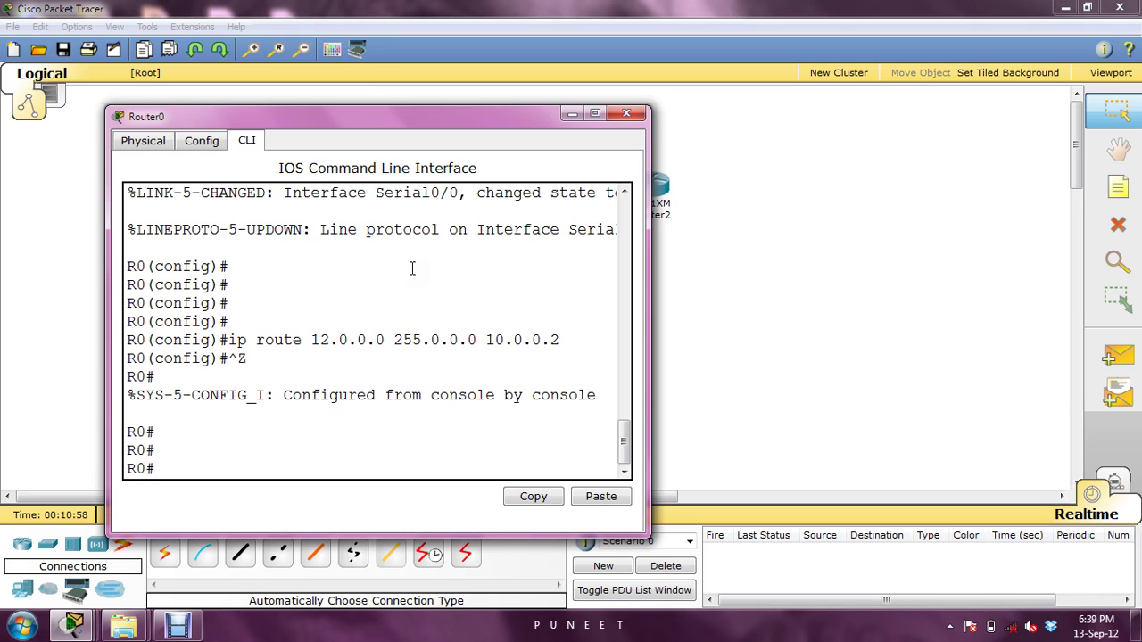
{"action": "type", "text": "s"}
{"action": "key", "text": "BackSpace"}
{"action": "type", "text": "sh iup"}
{"action": "key", "text": "BackSpace"}
{"action": "key", "text": "BackSpace"}
{"action": "type", "text": "p route"}
{"action": "key", "text": "Return"}
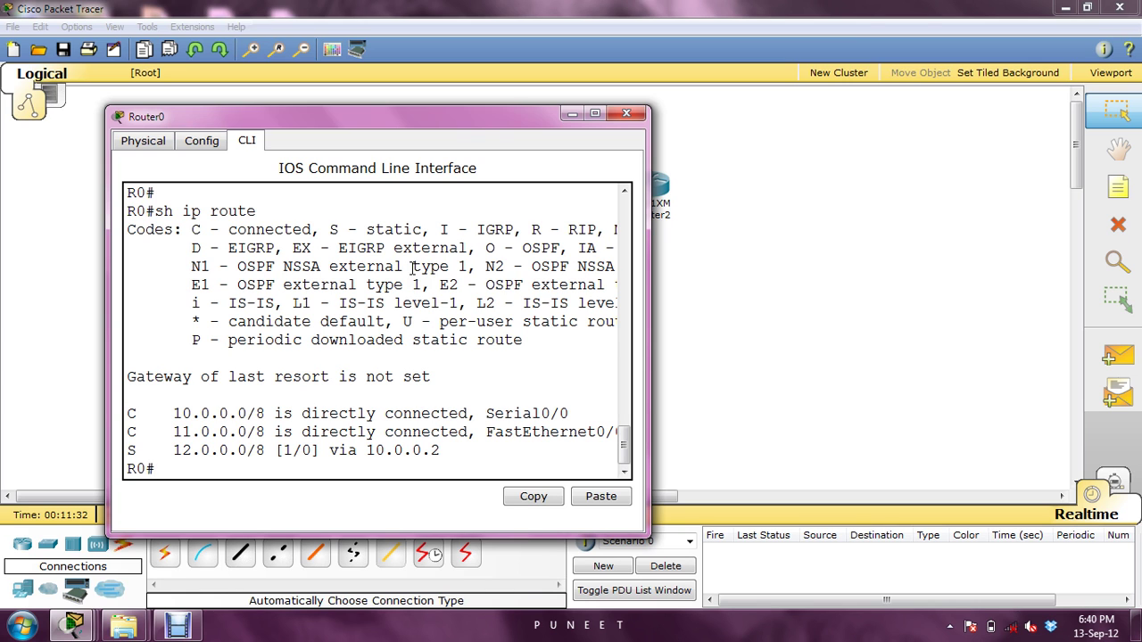
{"action": "left_click", "coordinate": [571, 117]}
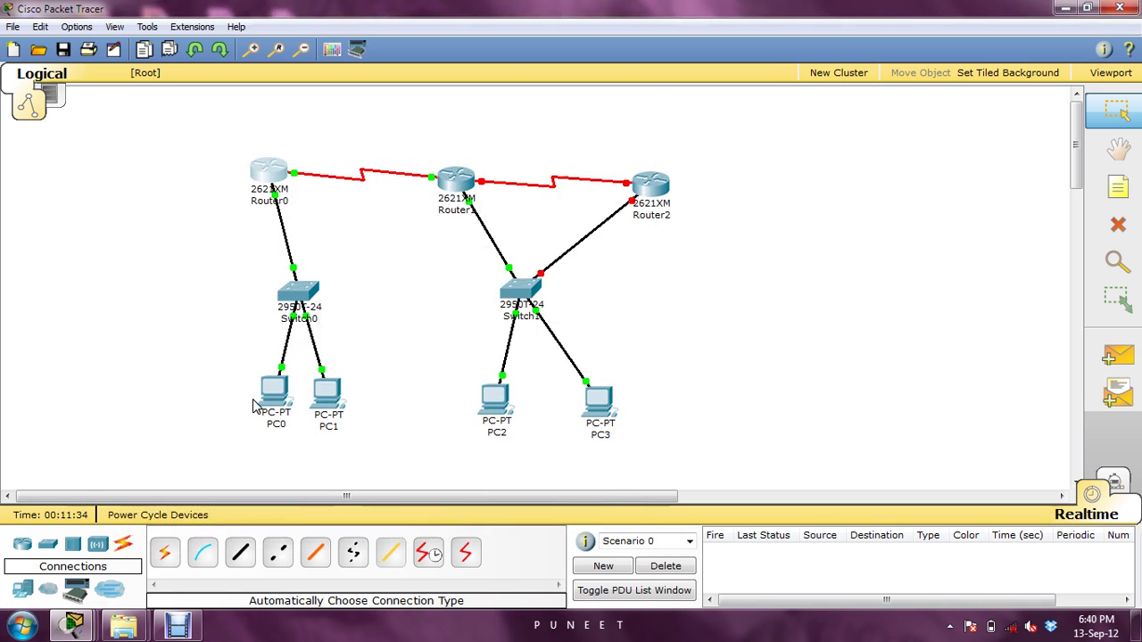
Step: Configure PC0 with static IP address 11.0.0.2, subnet mask 255.0.0.0 and default gateway 11.0.0.1
{"action": "left_click", "coordinate": [277, 397]}
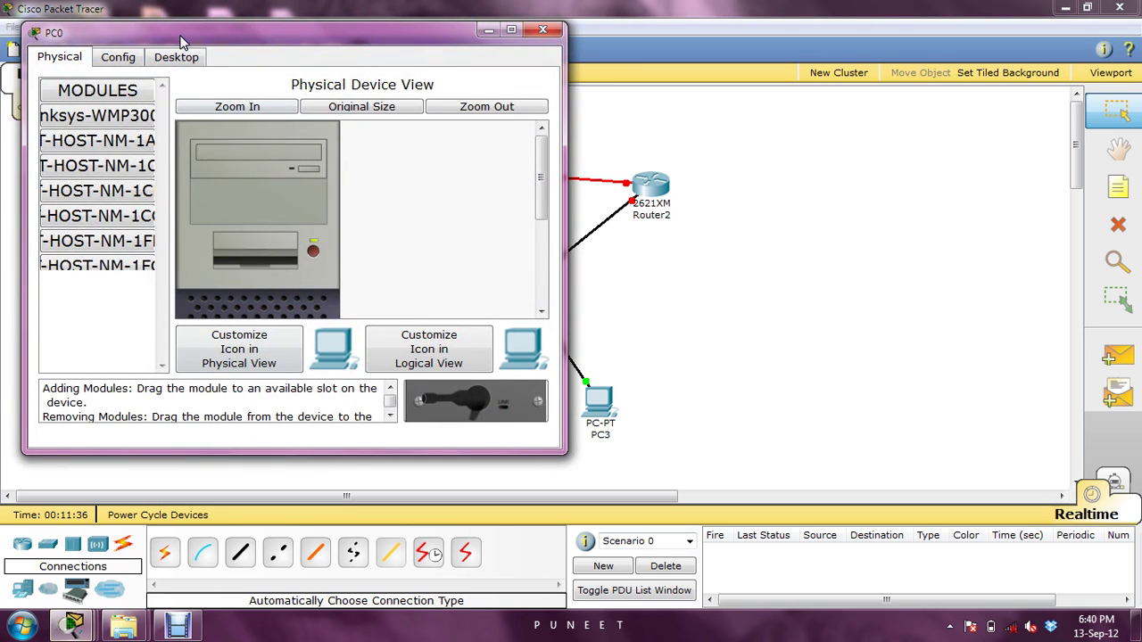
{"action": "left_click", "coordinate": [174, 56]}
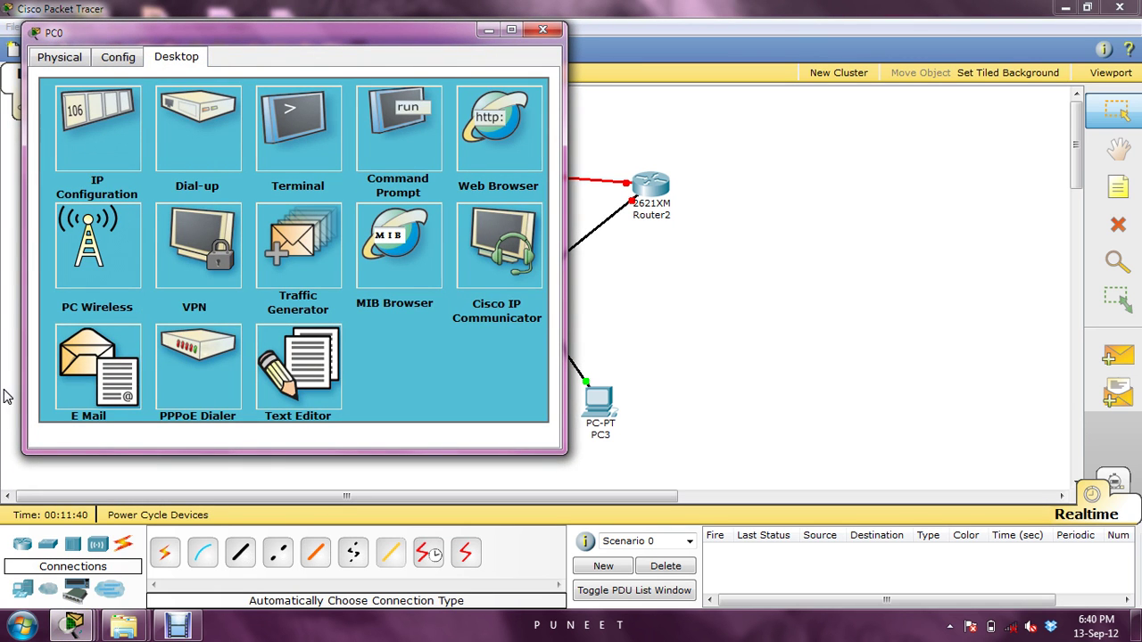
{"action": "left_click", "coordinate": [118, 139]}
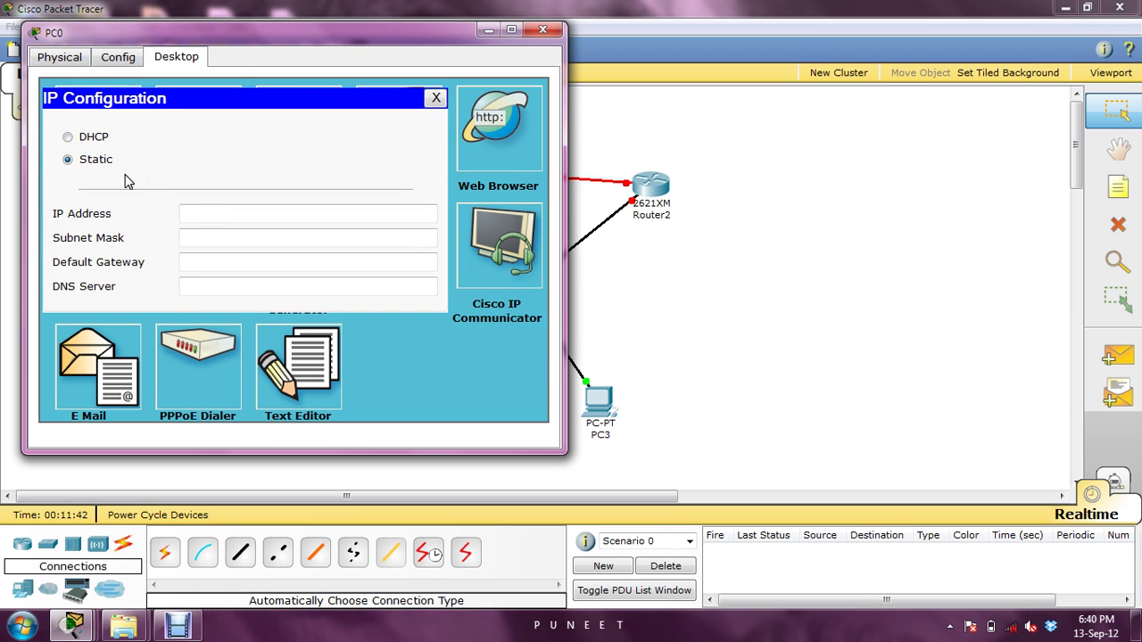
{"action": "left_click", "coordinate": [198, 214]}
{"action": "type", "text": "11"}
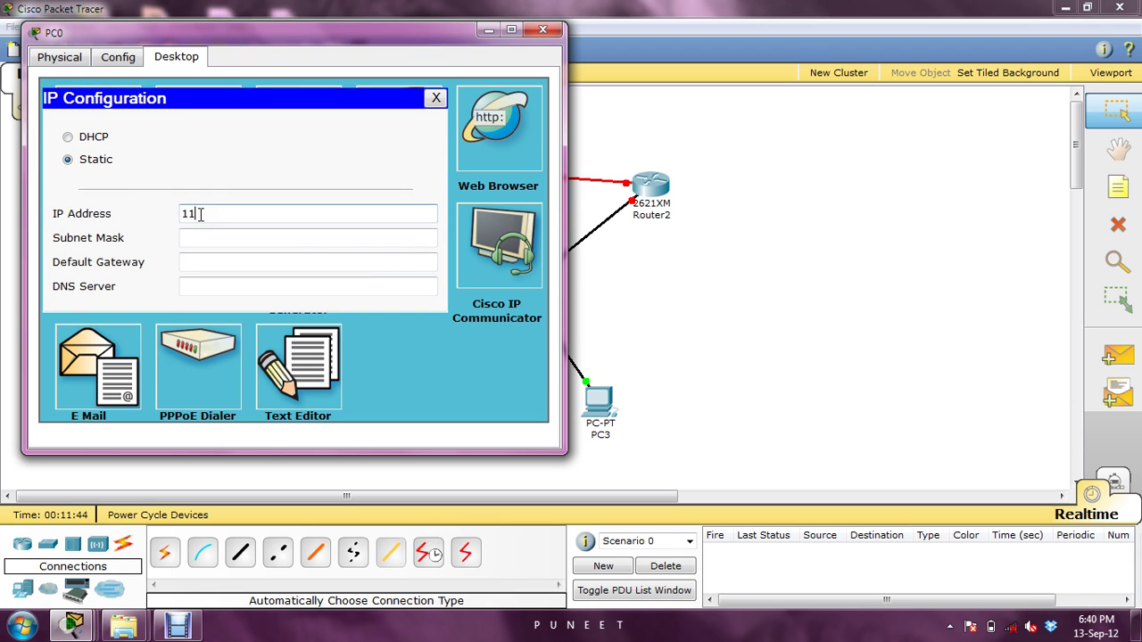
{"action": "type", "text": ".0.0.2"}
{"action": "key", "text": "Tab"}
{"action": "key", "text": "Tab"}
{"action": "type", "text": "11.00"}
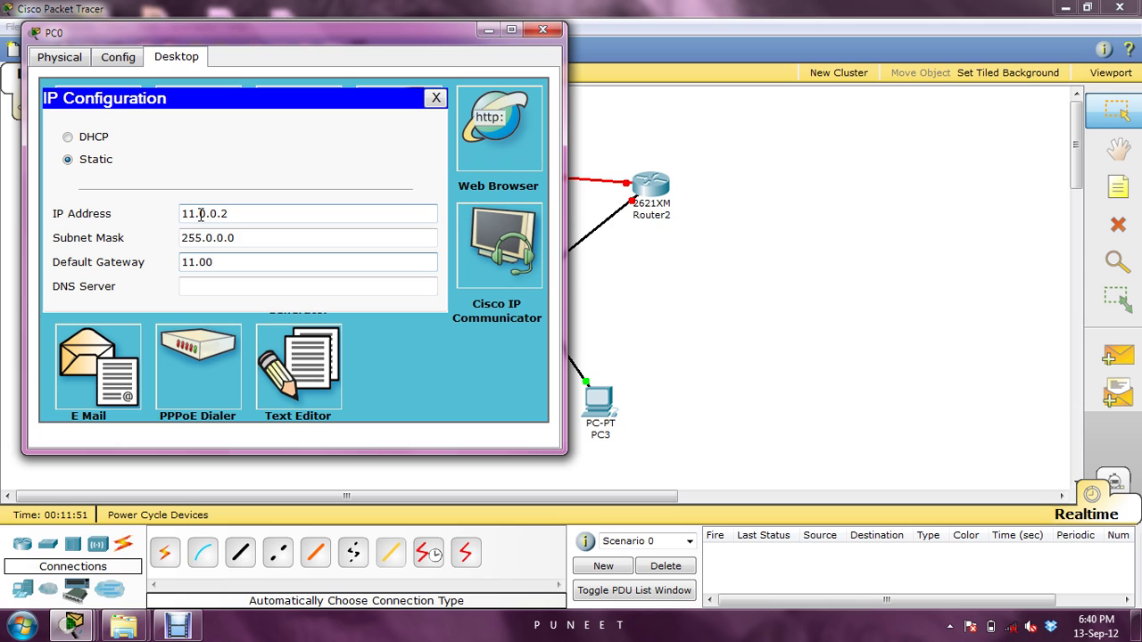
{"action": "key", "text": "BackSpace"}
{"action": "type", "text": ".0.0"}
{"action": "key", "text": "BackSpace"}
{"action": "type", "text": "1"}
{"action": "left_click", "coordinate": [436, 98]}
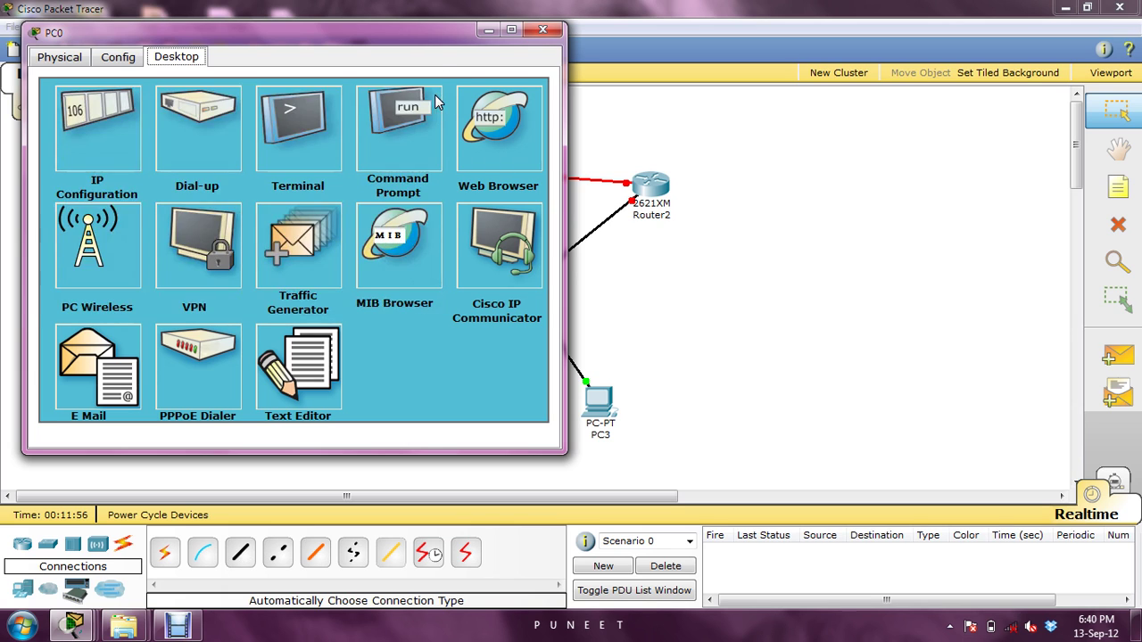
Step: Ping the default gateway 11.0.0.1 from PC0's command prompt
{"action": "left_click", "coordinate": [437, 104]}
{"action": "type", "text": "pi"}
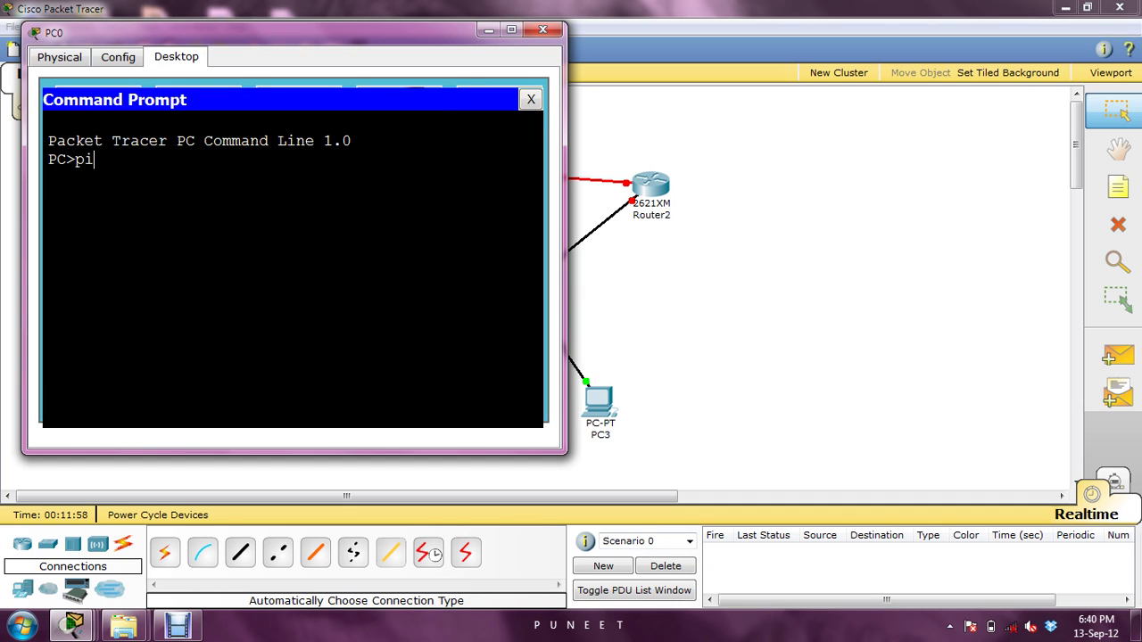
{"action": "type", "text": "ng 11.0.0.1"}
{"action": "key", "text": "Return"}
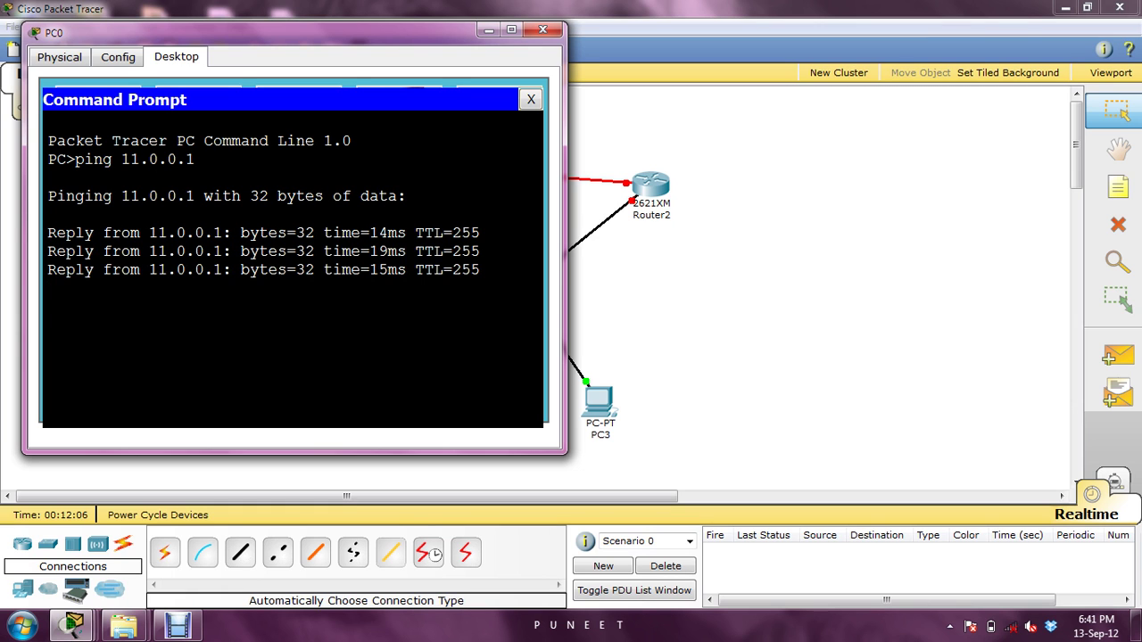
Step: Ping Router0's serial interface at 10.0.0.1 from PC0
{"action": "key", "text": "Return"}
{"action": "key", "text": "Up"}
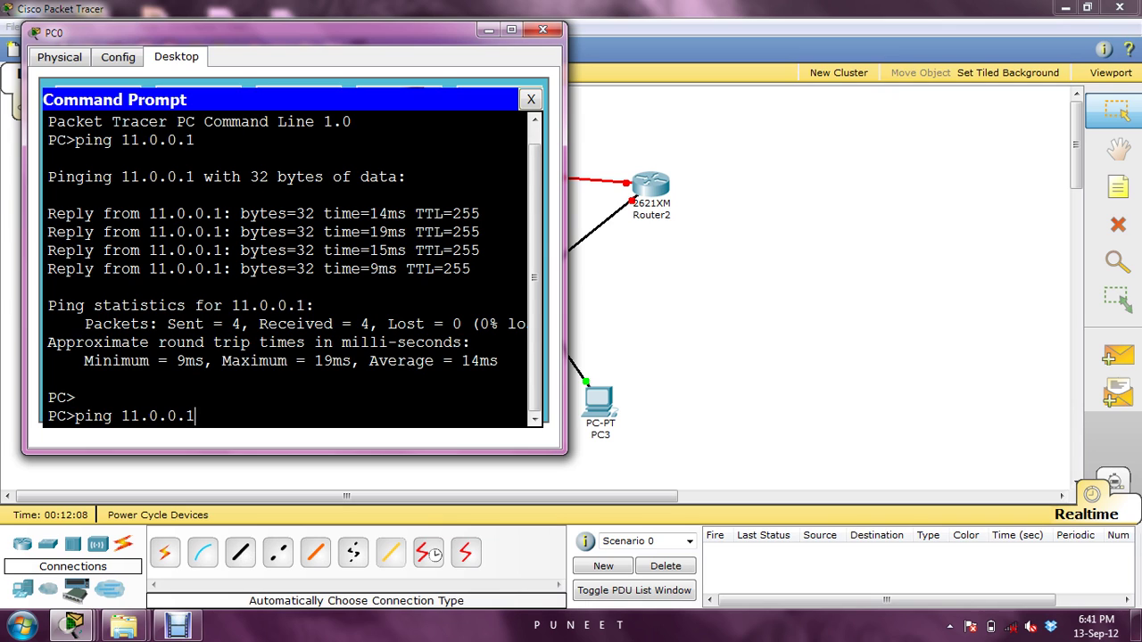
{"action": "key", "text": "Left"}
{"action": "key", "text": "Left"}
{"action": "key", "text": "Left"}
{"action": "key", "text": "Left"}
{"action": "key", "text": "BackSpace"}
{"action": "type", "text": "0"}
{"action": "key", "text": "Return"}
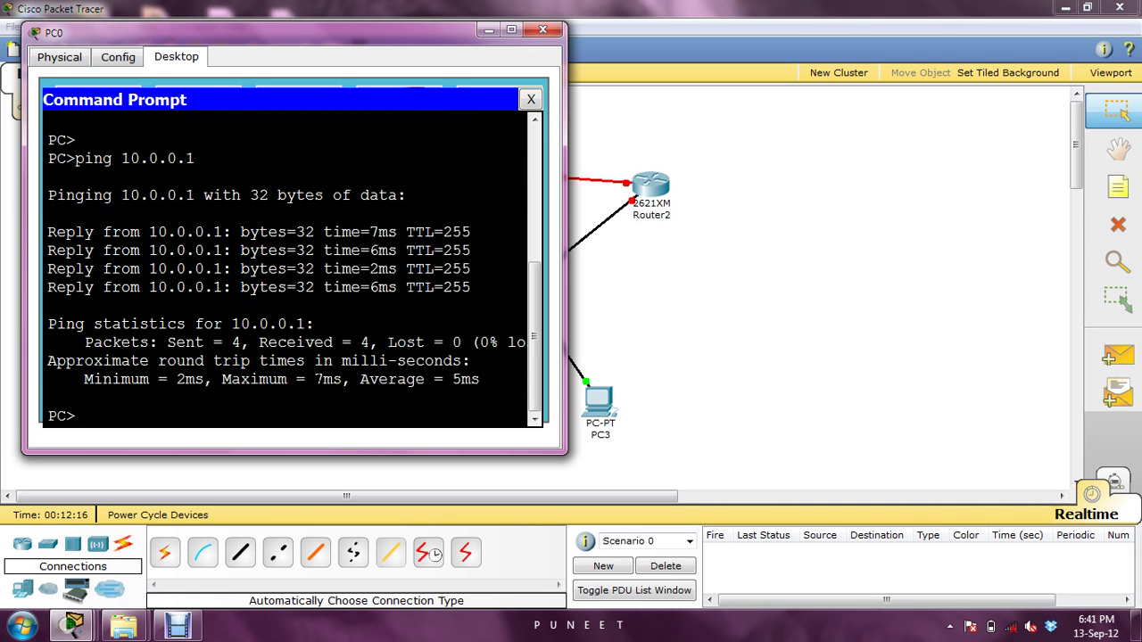
Step: Ping Router1's serial interface at 10.0.0.2 from PC0
{"action": "key", "text": "Up"}
{"action": "key", "text": "BackSpace"}
{"action": "type", "text": "2"}
{"action": "key", "text": "Return"}
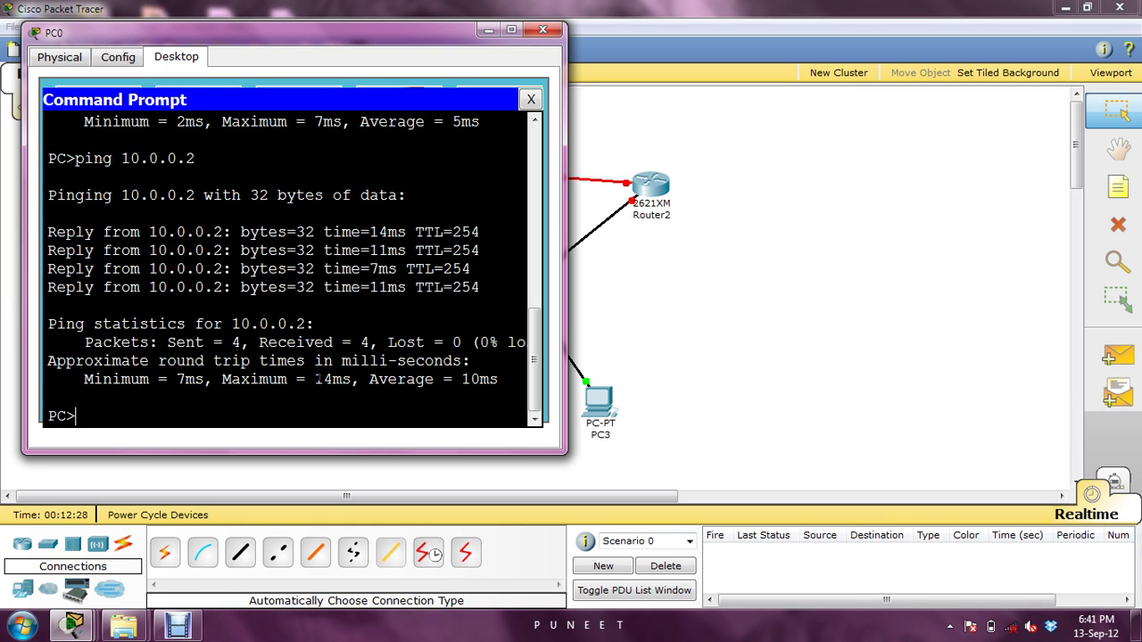
Step: Ping Router1's FastEthernet interface at 12.0.0.1 from PC0, and put PC0's window away
{"action": "key", "text": "Up"}
{"action": "key", "text": "BackSpace"}
{"action": "type", "text": "1"}
{"action": "key", "text": "Left"}
{"action": "key", "text": "Left"}
{"action": "key", "text": "Left"}
{"action": "key", "text": "Left"}
{"action": "key", "text": "Left"}
{"action": "key", "text": "Left"}
{"action": "key", "text": "Left"}
{"action": "key", "text": "BackSpace"}
{"action": "type", "text": "2"}
{"action": "key", "text": "Return"}
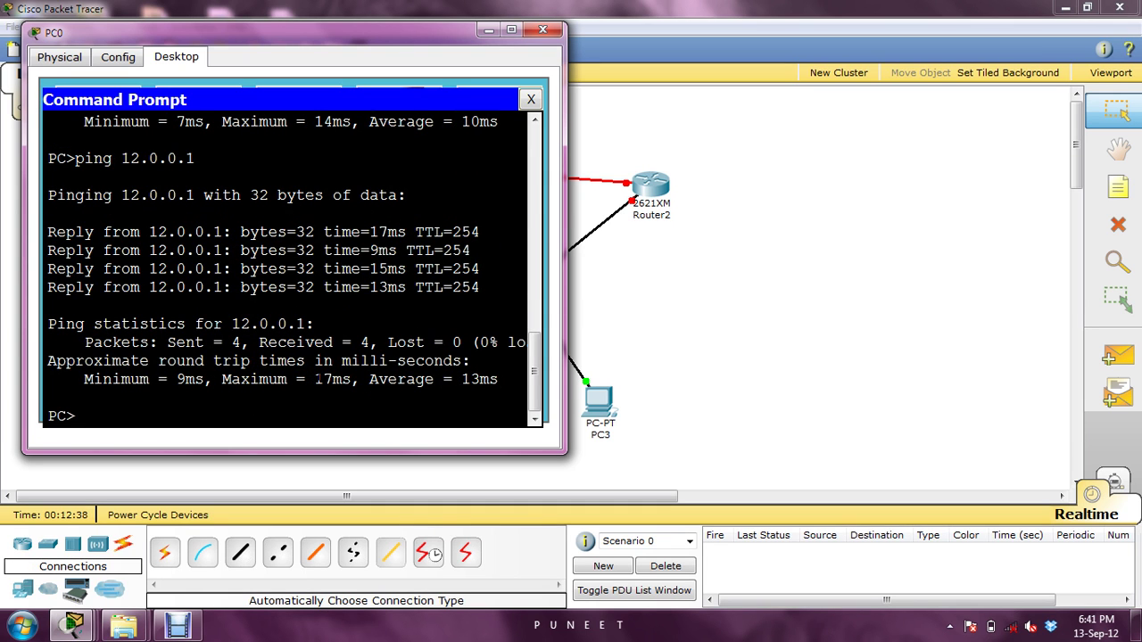
{"action": "left_click", "coordinate": [489, 31]}
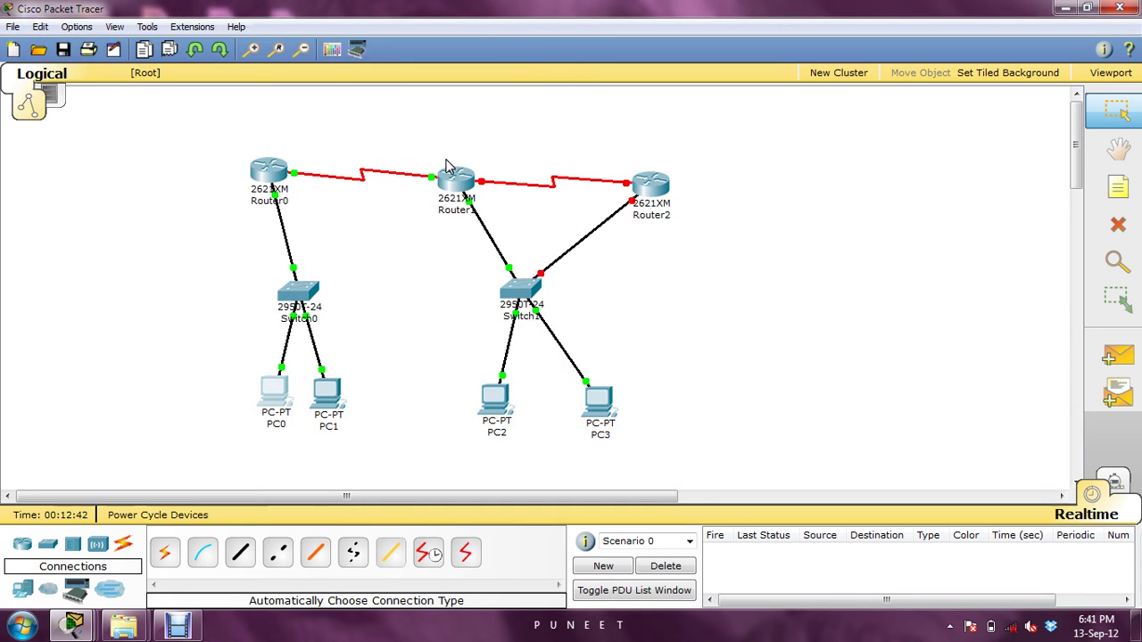
Step: On Router1, assign IP address 13.0.0.1 with mask 255.0.0.0 to interface Serial0/1
{"action": "mouse_move", "coordinate": [465, 185]}
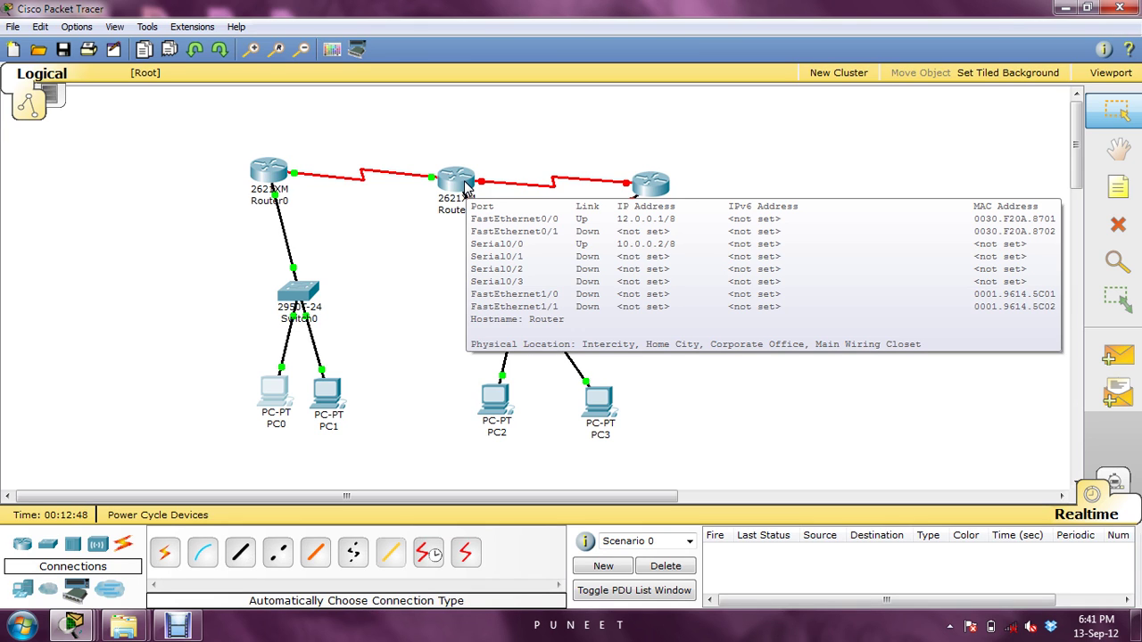
{"action": "left_click", "coordinate": [466, 185]}
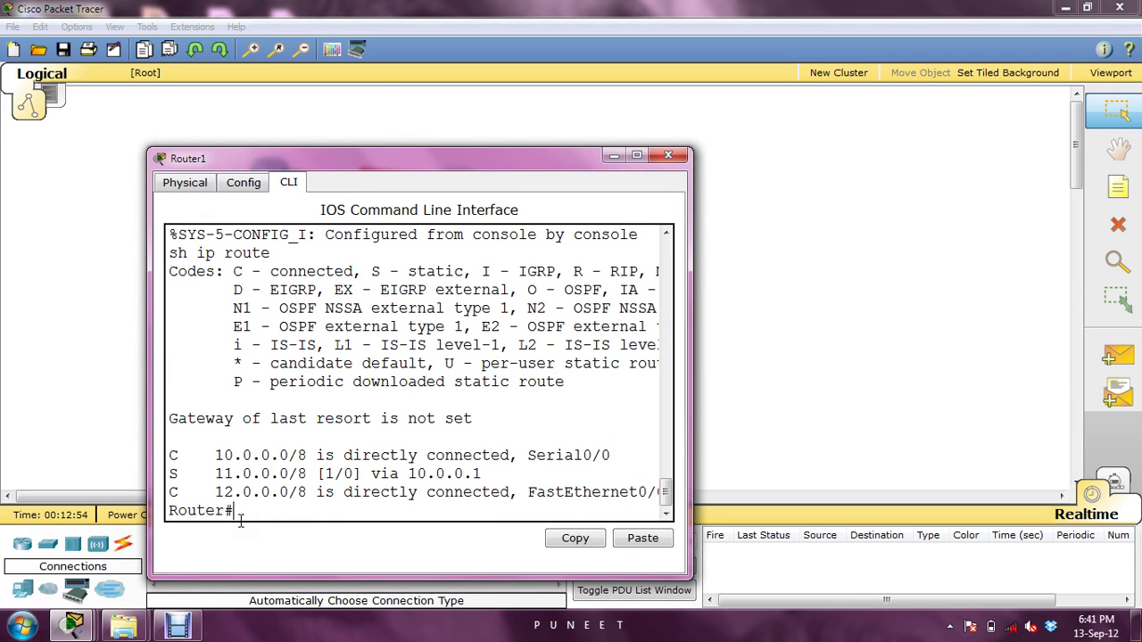
{"action": "type", "text": "conf t"}
{"action": "key", "text": "Return"}
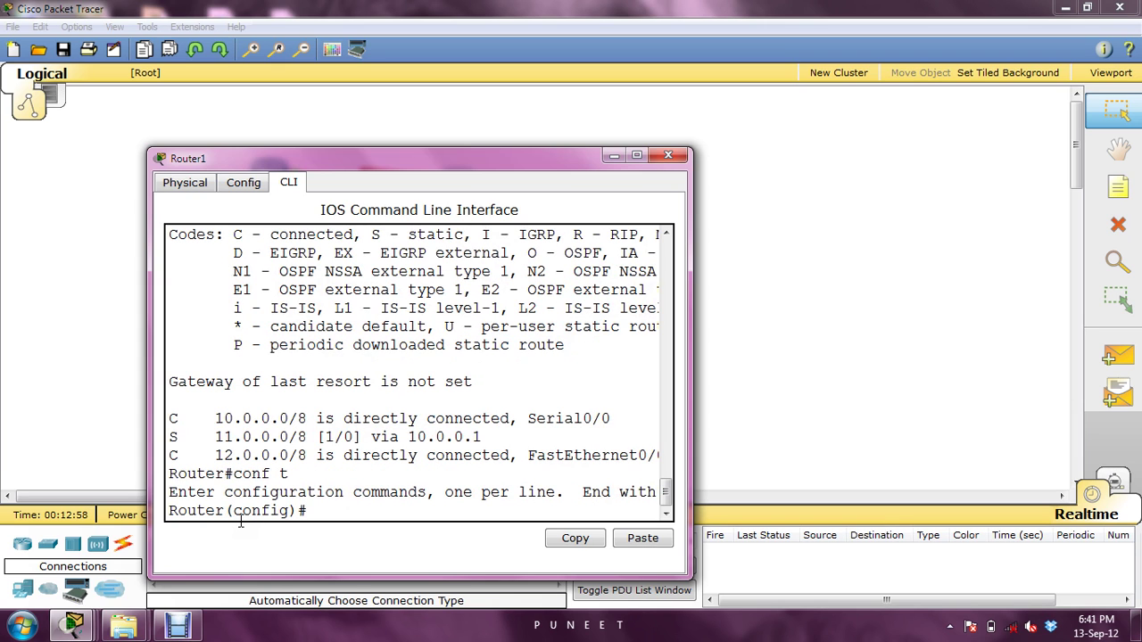
{"action": "type", "text": "int s0/1"}
{"action": "key", "text": "Return"}
{"action": "type", "text": "ipad"}
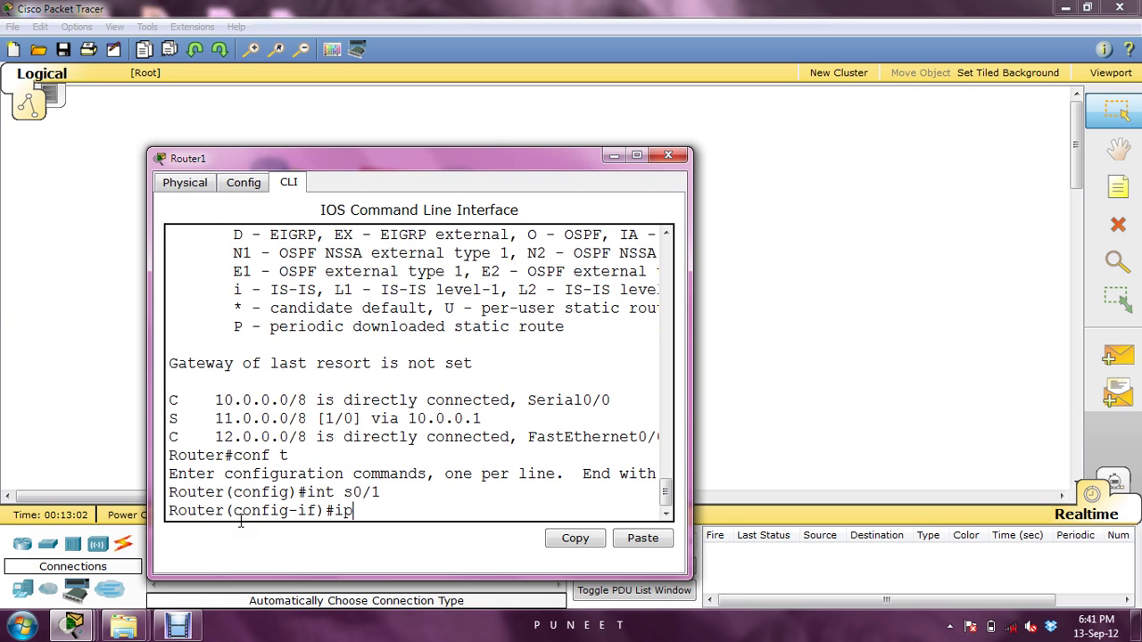
{"action": "key", "text": "BackSpace"}
{"action": "key", "text": "BackSpace"}
{"action": "type", "text": "add 13.0.0.1 255.0.0.0"}
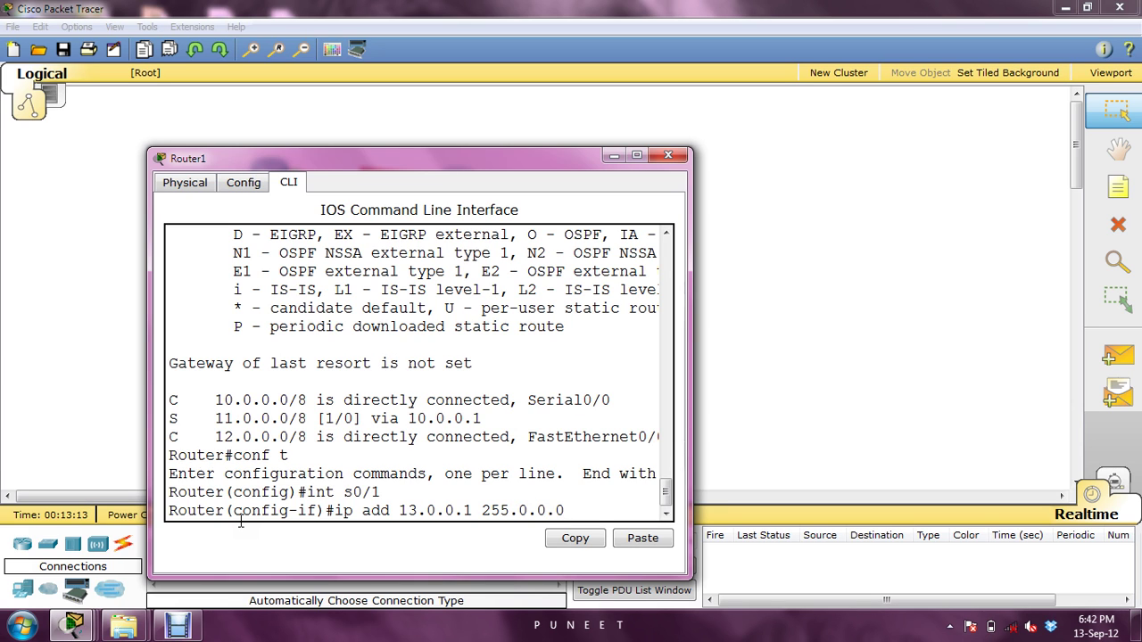
{"action": "key", "text": "Return"}
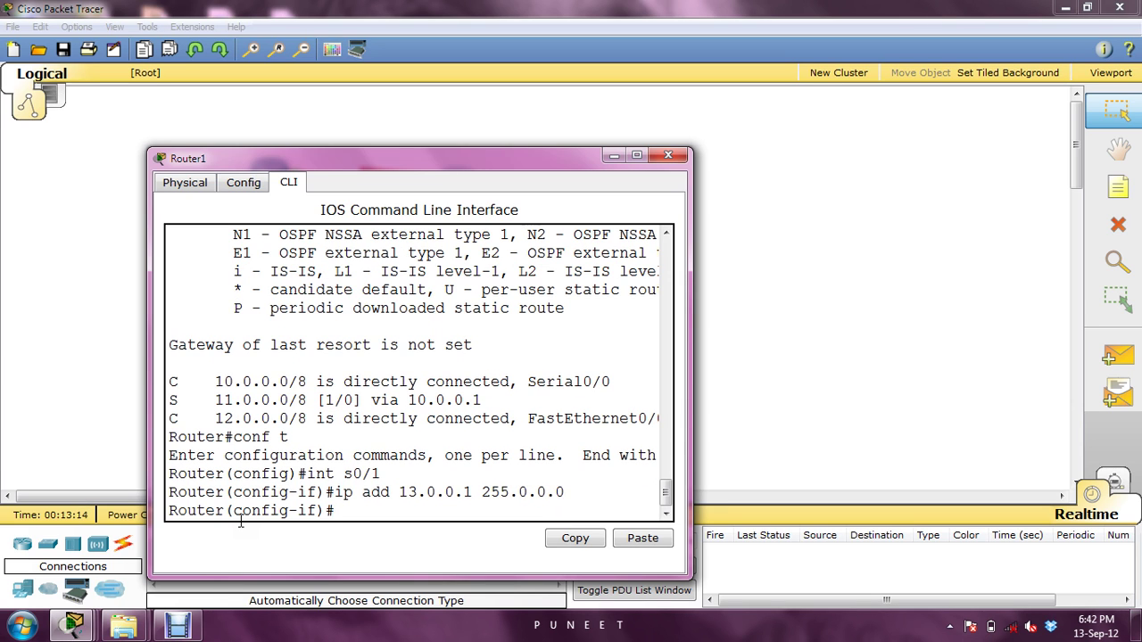
Step: Enable Router1's Serial0/1 with a clock rate of 64000, exit interface configuration, and put Router1's window away
{"action": "type", "text": "no shut"}
{"action": "key", "text": "Return"}
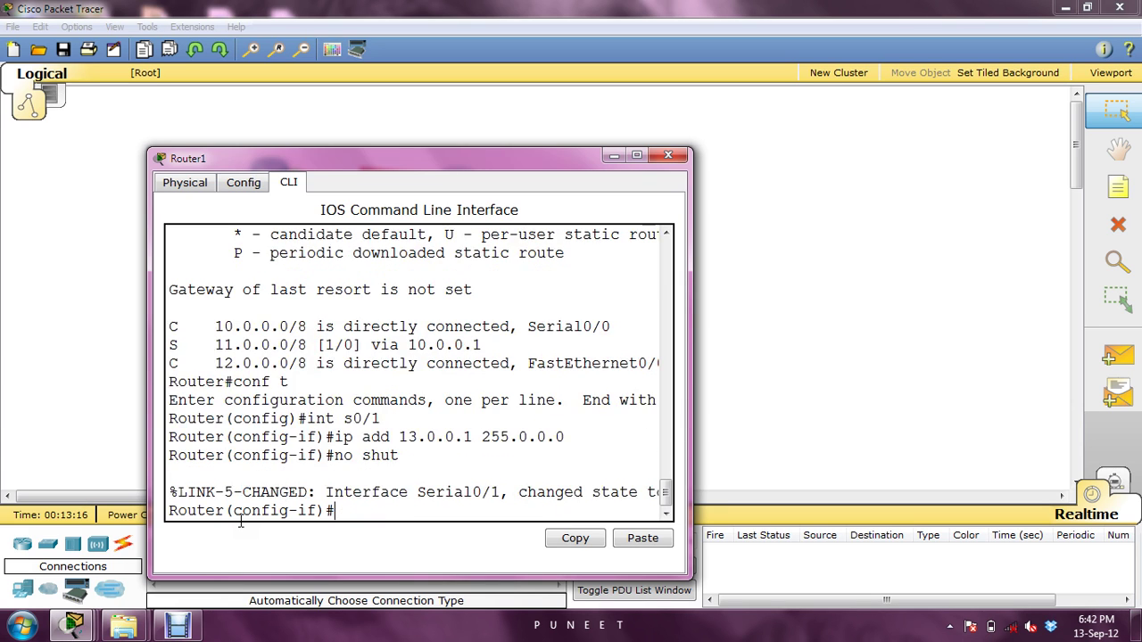
{"action": "type", "text": "clock rate 6400"}
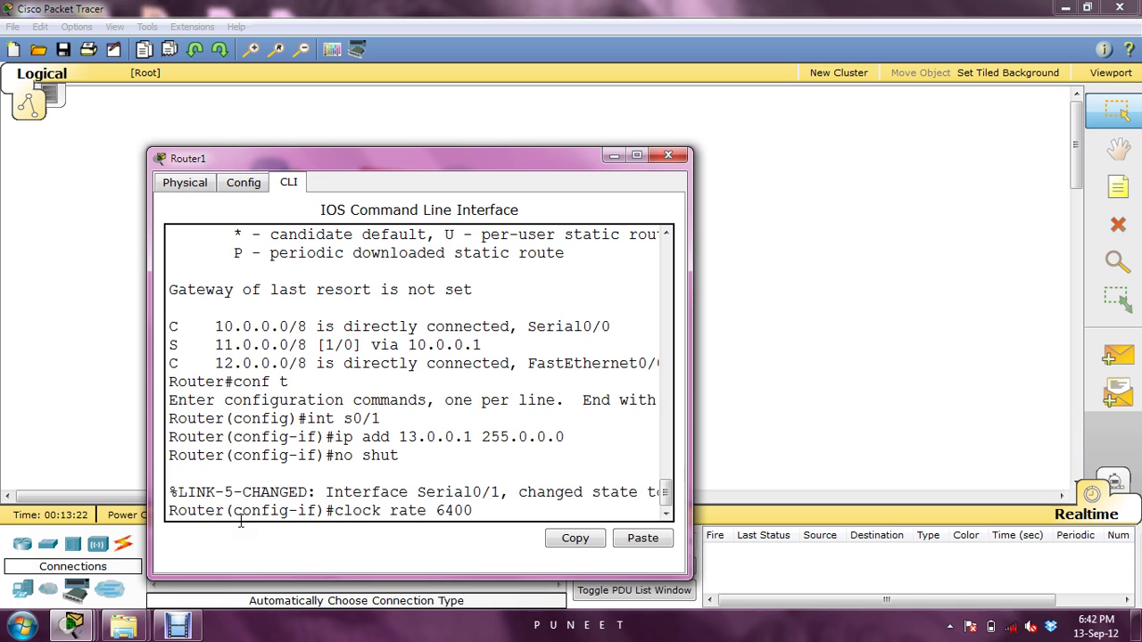
{"action": "type", "text": "0"}
{"action": "key", "text": "Return"}
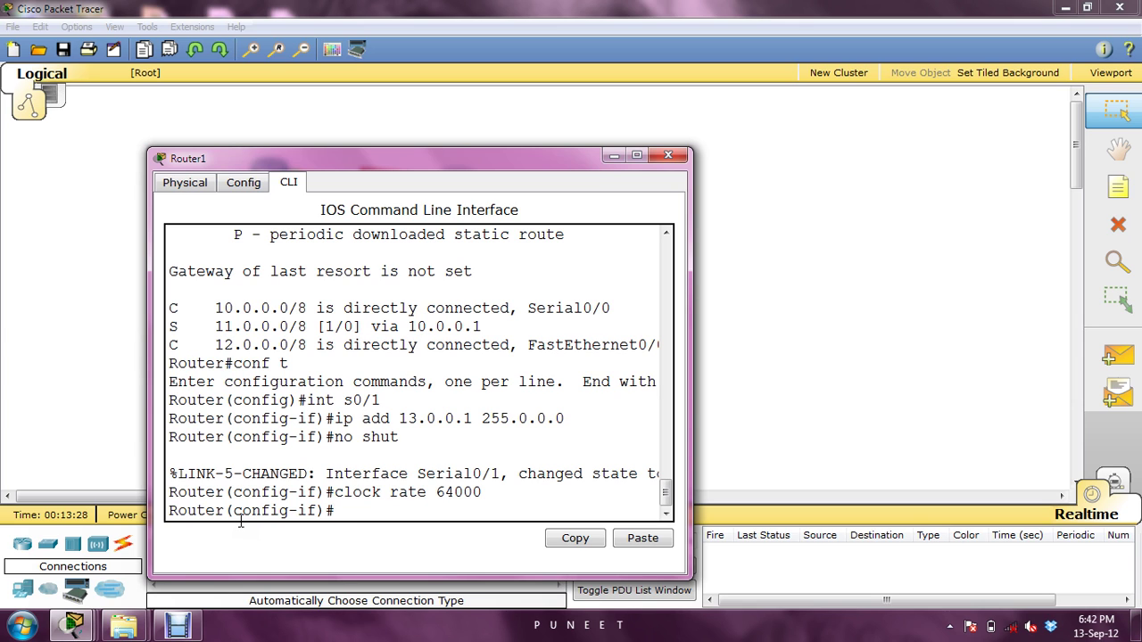
{"action": "type", "text": "exit"}
{"action": "key", "text": "Return"}
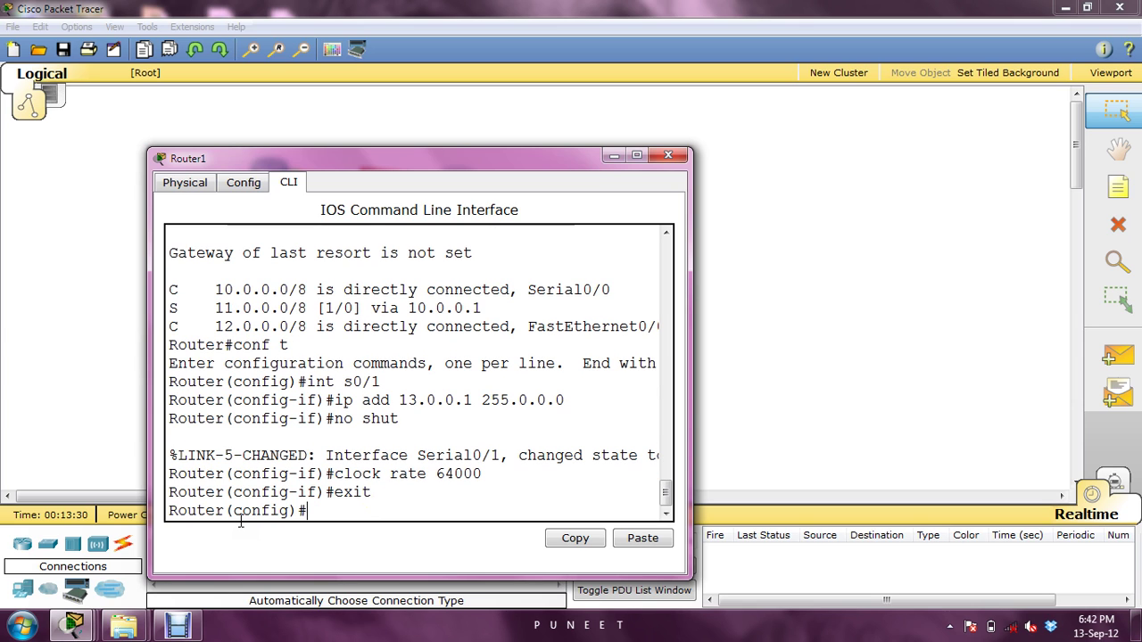
{"action": "left_click", "coordinate": [616, 161]}
Step: Open Router2's command line, decline the initial configuration dialog, and enter global configuration mode
{"action": "left_click", "coordinate": [643, 190]}
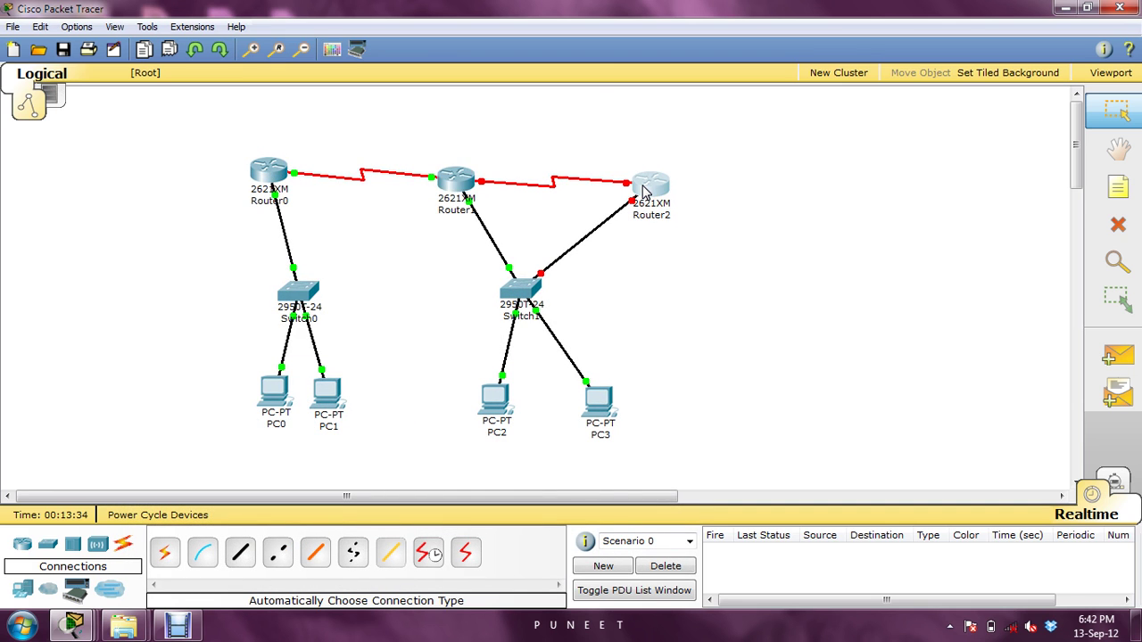
{"action": "left_click", "coordinate": [206, 98]}
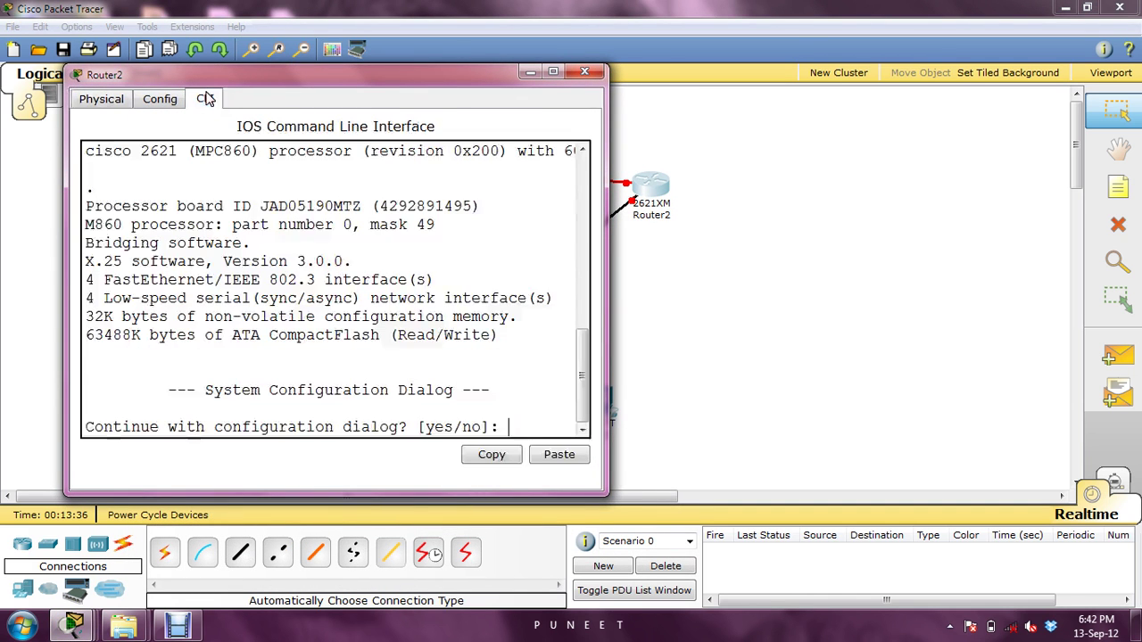
{"action": "type", "text": "n"}
{"action": "key", "text": "Return"}
{"action": "key", "text": "Return"}
{"action": "key", "text": "Return"}
{"action": "key", "text": "Return"}
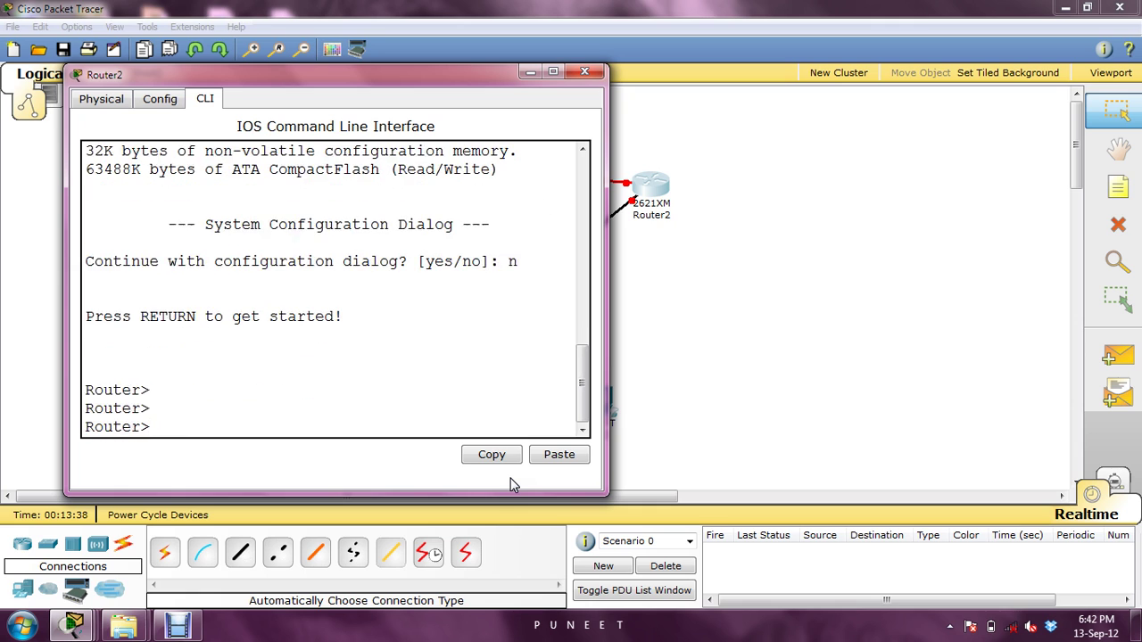
{"action": "type", "text": "en"}
{"action": "key", "text": "Return"}
{"action": "type", "text": "conf t"}
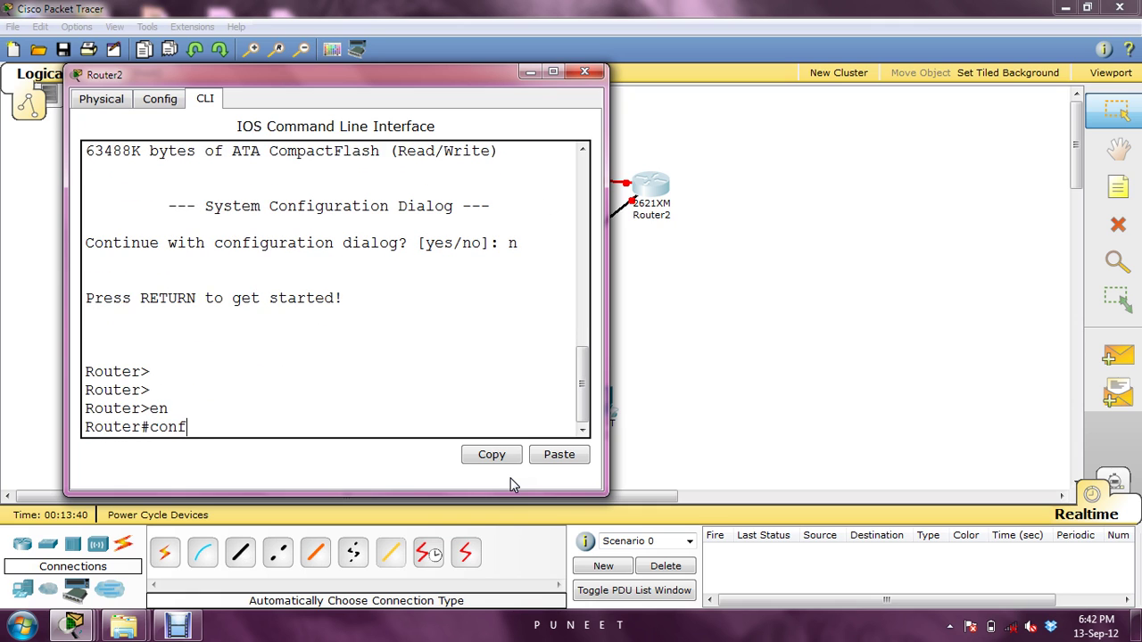
{"action": "key", "text": "Return"}
Step: Assign IP address 14.0.0.1 with mask 255.0.0.0 to Router2's FastEthernet0/0 and enable the interface
{"action": "type", "text": "int"}
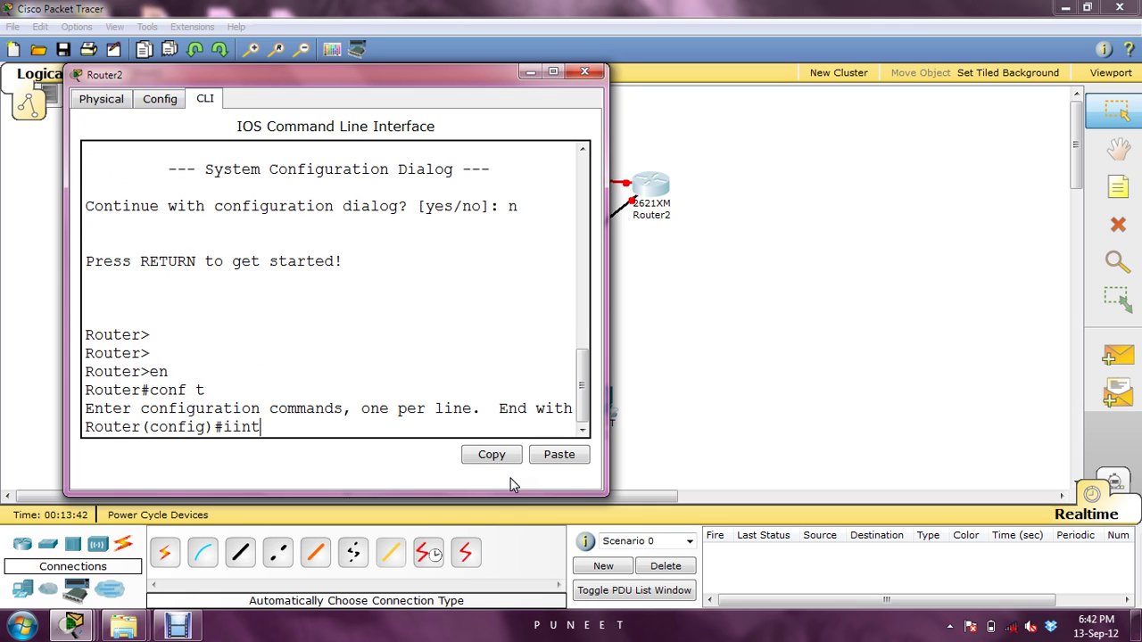
{"action": "key", "text": "BackSpace"}
{"action": "key", "text": "BackSpace"}
{"action": "key", "text": "BackSpace"}
{"action": "type", "text": "int r"}
{"action": "key", "text": "BackSpace"}
{"action": "type", "text": "f0/0"}
{"action": "key", "text": "Return"}
{"action": "type", "text": "ip add "}
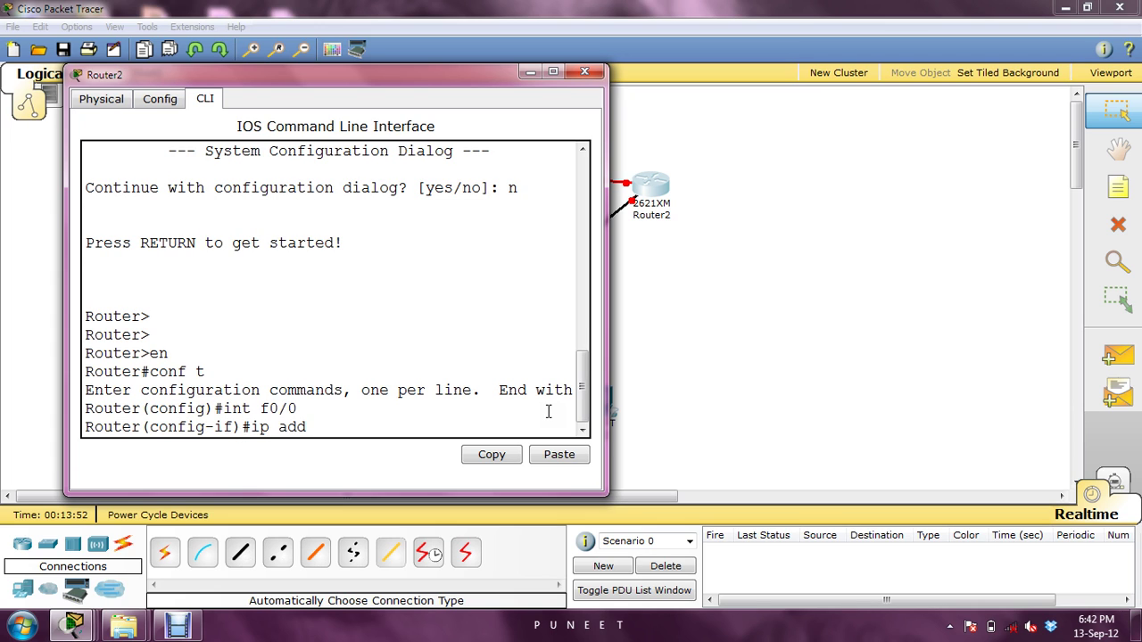
{"action": "type", "text": "15"}
{"action": "key", "text": "BackSpace"}
{"action": "type", "text": "4.0.0.1"}
{"action": "type", "text": "255.0.0.0"}
{"action": "key", "text": "Return"}
{"action": "type", "text": "no shut"}
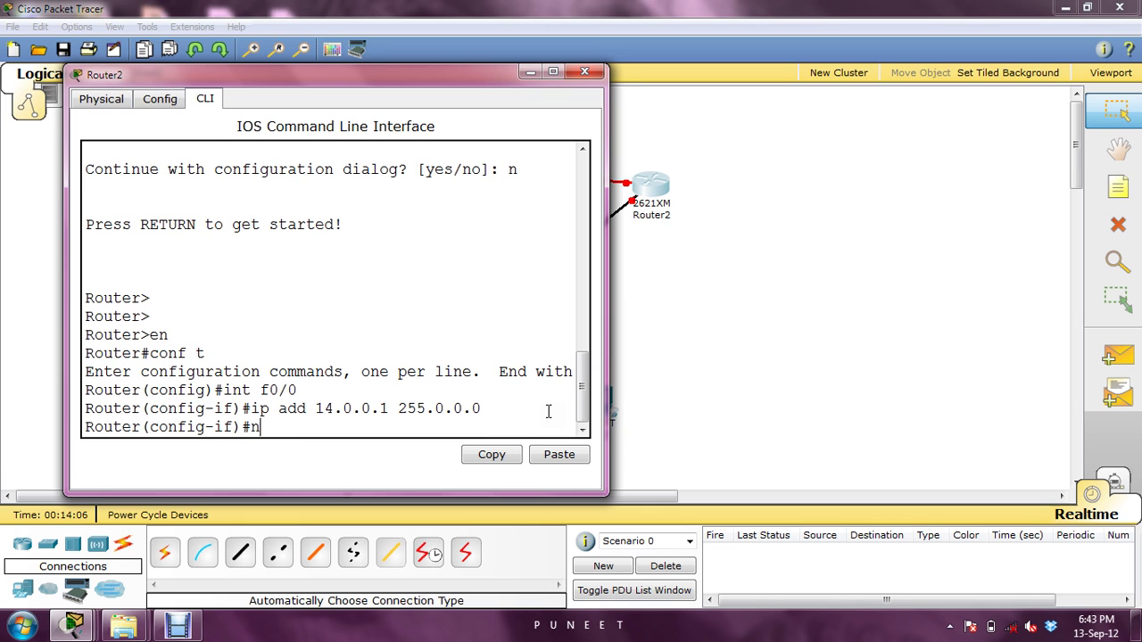
{"action": "key", "text": "Return"}
Step: Assign IP address 13.0.0.2 with mask 255.0.0.0 to Router2's Serial0/0, enable it, and exit interface configuration
{"action": "type", "text": "i"}
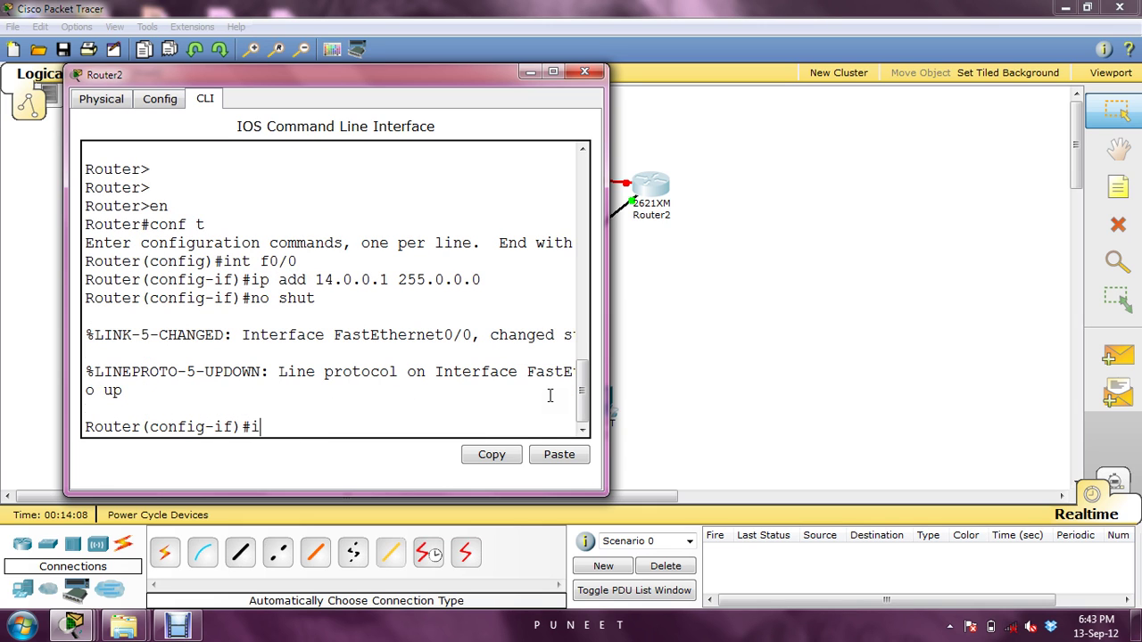
{"action": "type", "text": "nt s0/0"}
{"action": "key", "text": "Return"}
{"action": "type", "text": "ip add"}
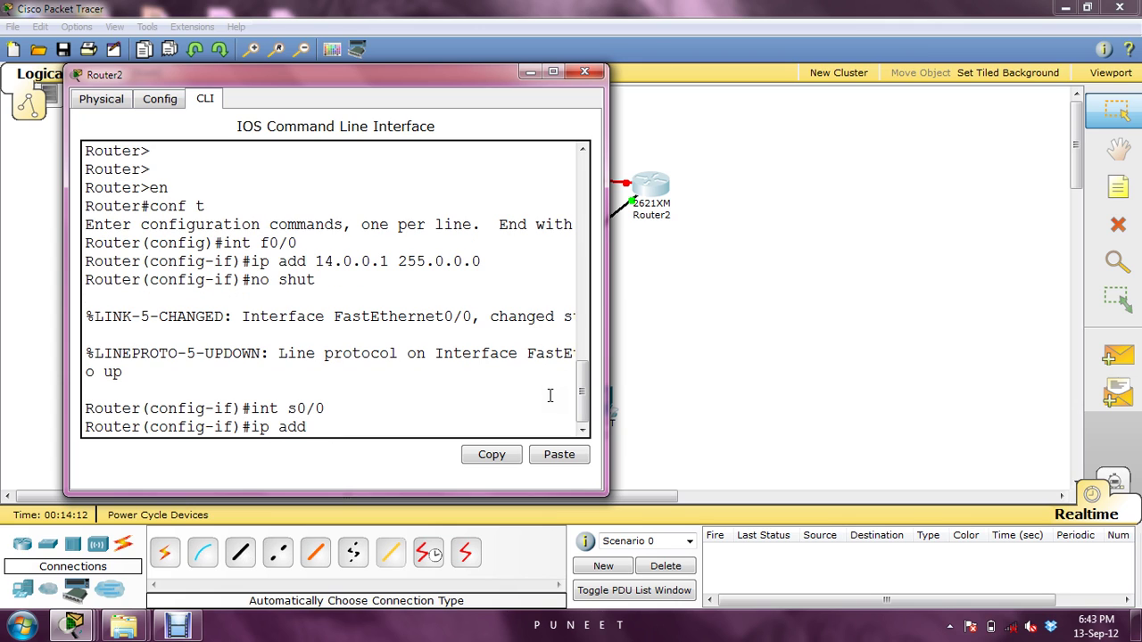
{"action": "type", "text": " 13.0.0.2 255.0.00."}
{"action": "key", "text": "BackSpace"}
{"action": "type", "text": ".0"}
{"action": "key", "text": "Return"}
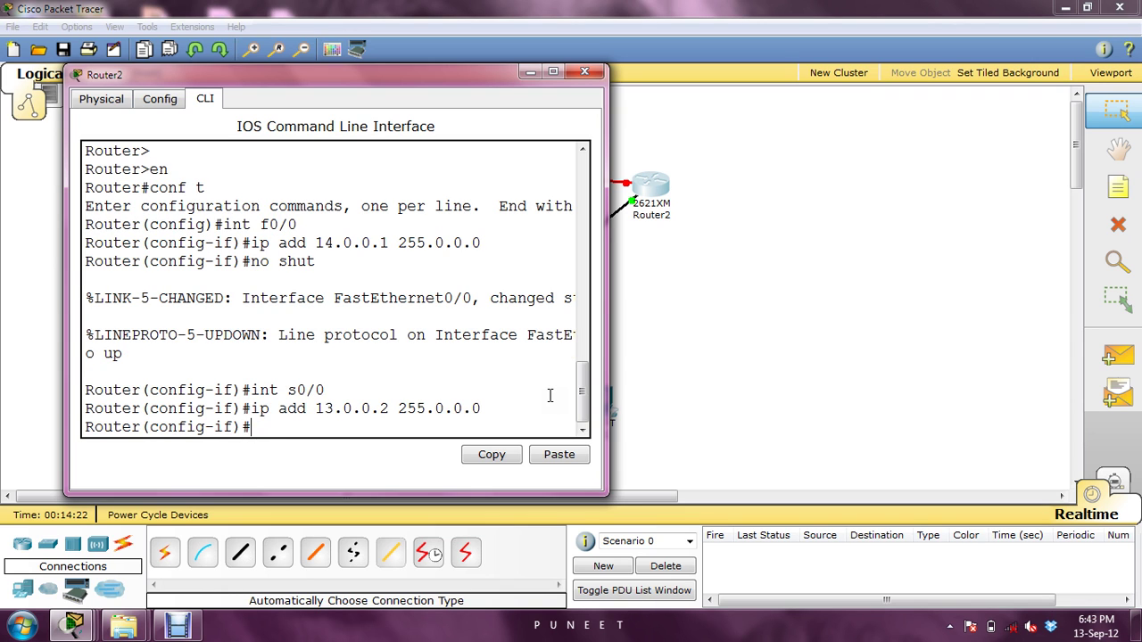
{"action": "type", "text": "no shut"}
{"action": "key", "text": "Return"}
{"action": "type", "text": "exit"}
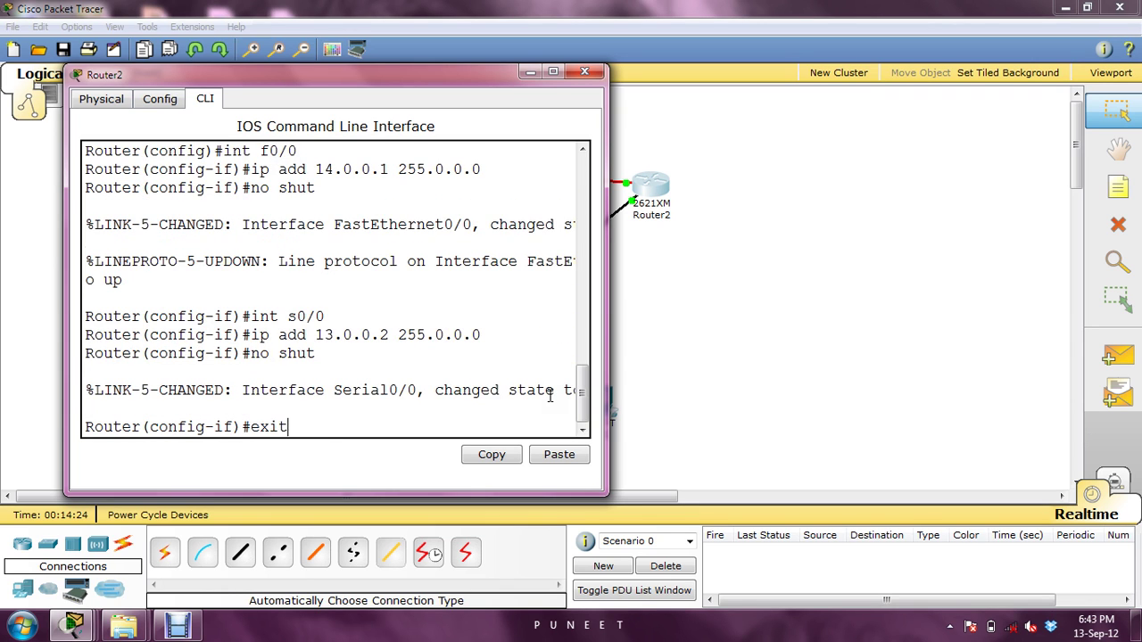
{"action": "key", "text": "Return"}
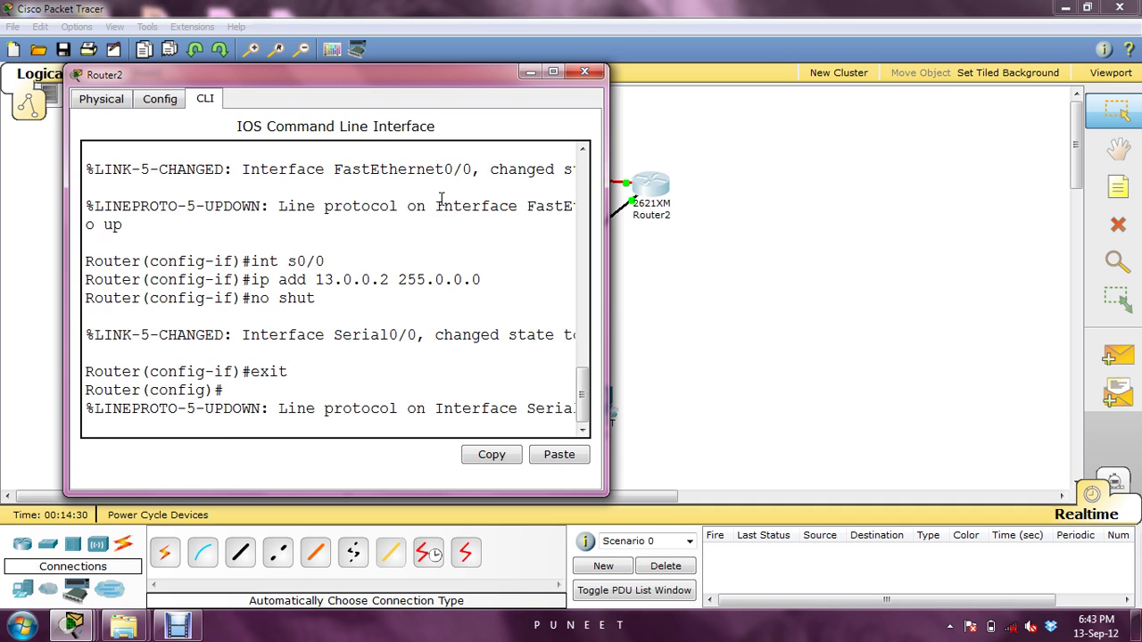
Step: Set Router2's hostname to R2
{"action": "key", "text": "Return"}
{"action": "key", "text": "Return"}
{"action": "key", "text": "Return"}
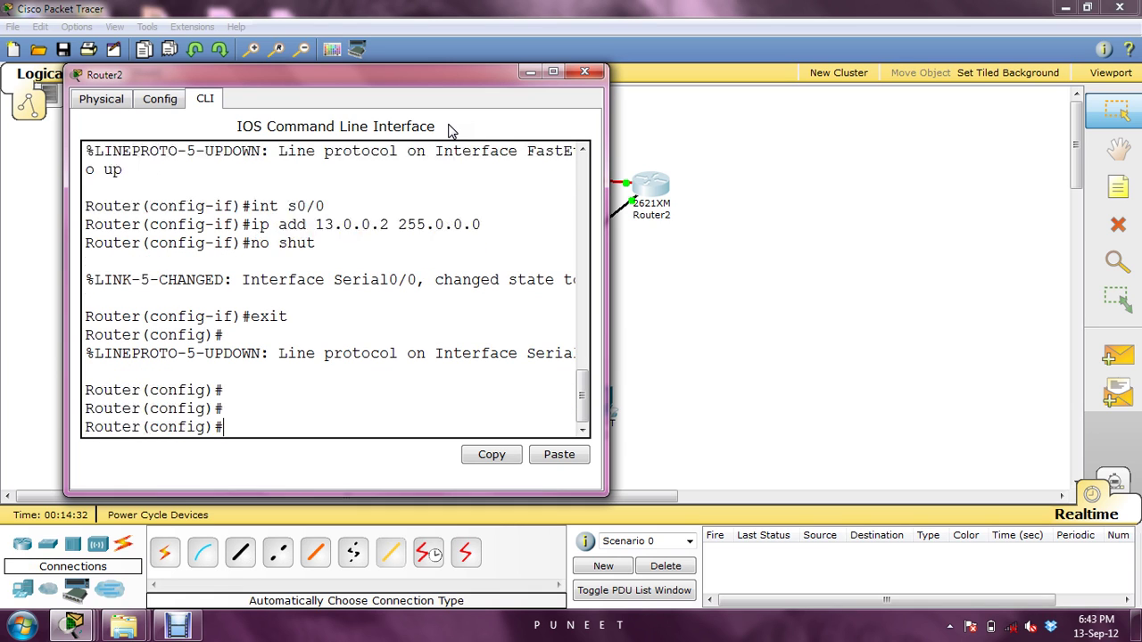
{"action": "type", "text": "hostname R2"}
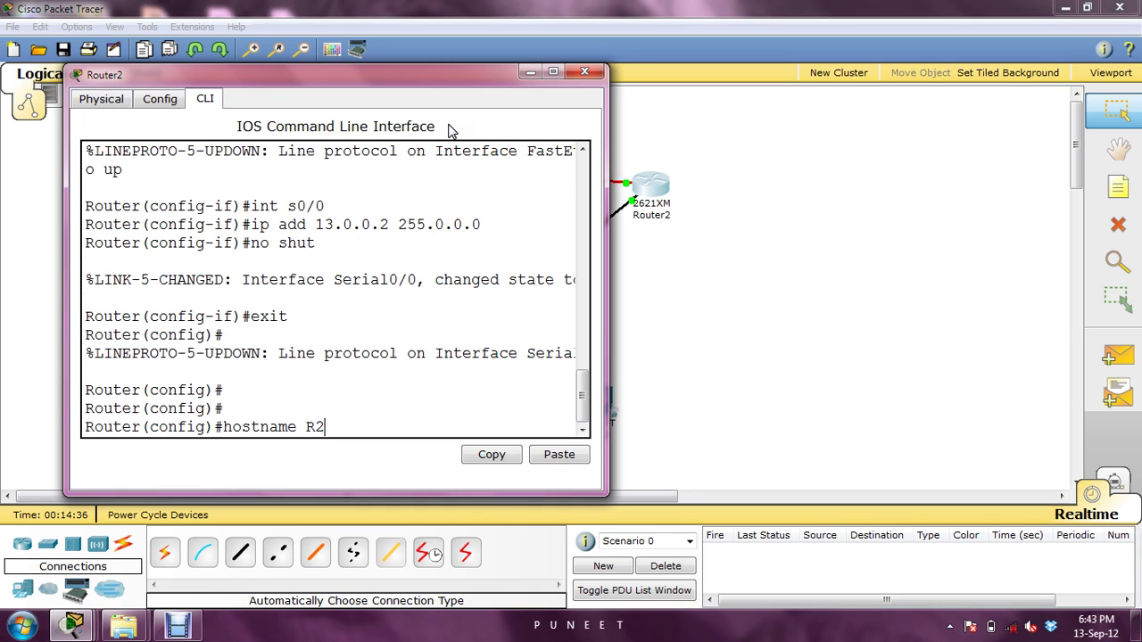
{"action": "key", "text": "Return"}
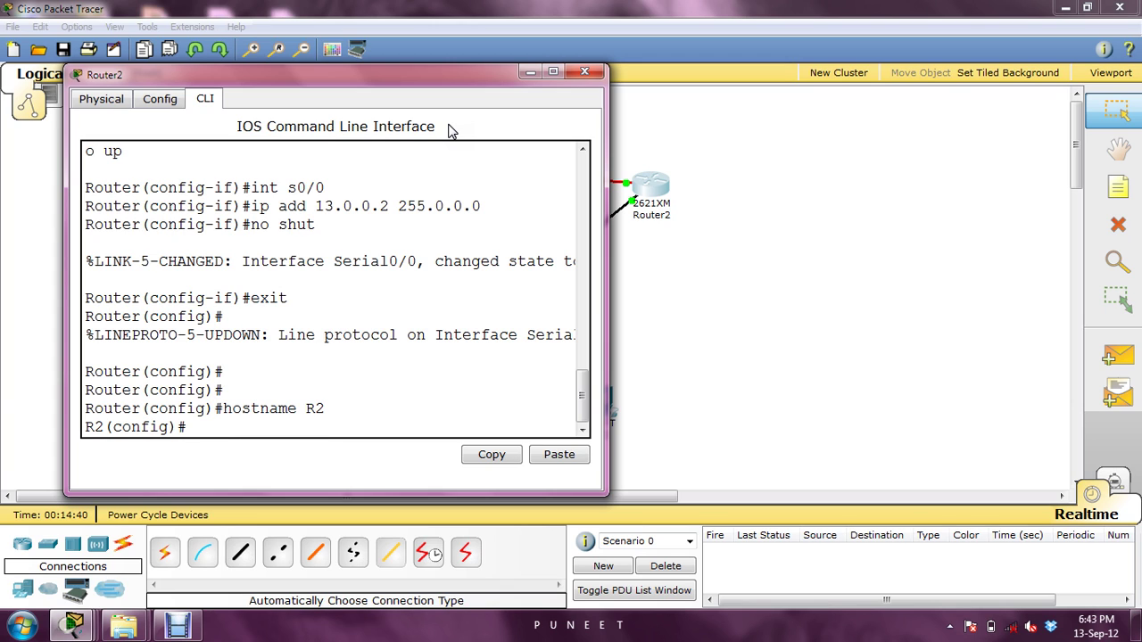
Step: Display R2's IP routing table from configuration mode and move its window aside to compare it with the topology
{"action": "type", "text": "sh"}
{"action": "key", "text": "BackSpace"}
{"action": "key", "text": "BackSpace"}
{"action": "type", "text": "do sh ip rote"}
{"action": "key", "text": "BackSpace"}
{"action": "key", "text": "BackSpace"}
{"action": "type", "text": "ute"}
{"action": "key", "text": "Return"}
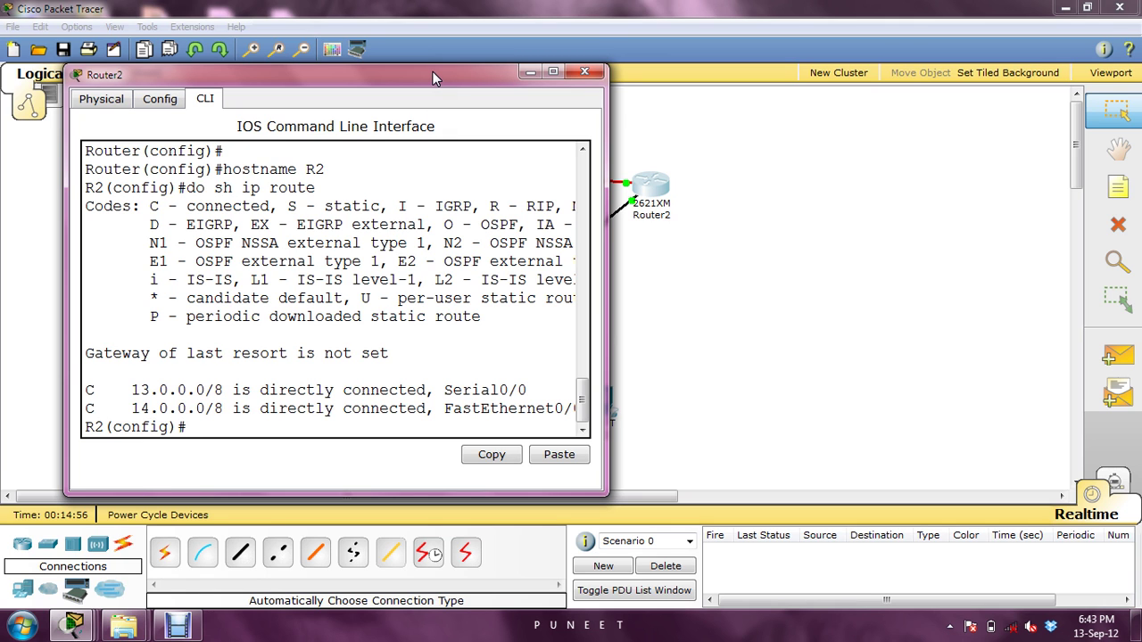
{"action": "left_click_drag", "start_coordinate": [433, 79], "coordinate": [953, 276]}
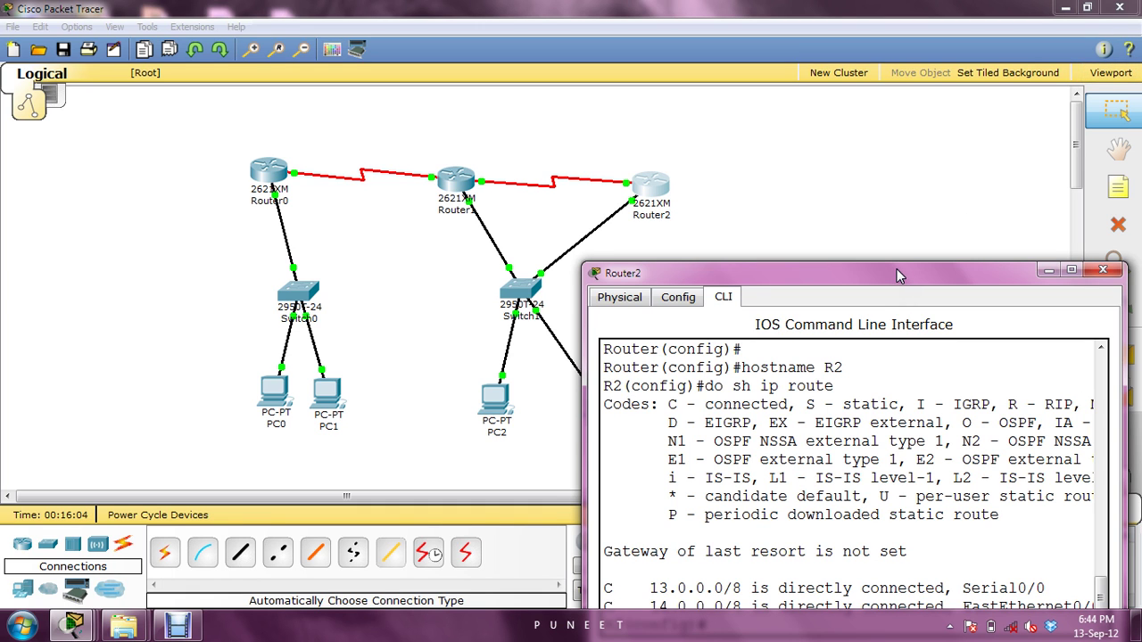
{"action": "left_click_drag", "start_coordinate": [897, 276], "coordinate": [1005, 94]}
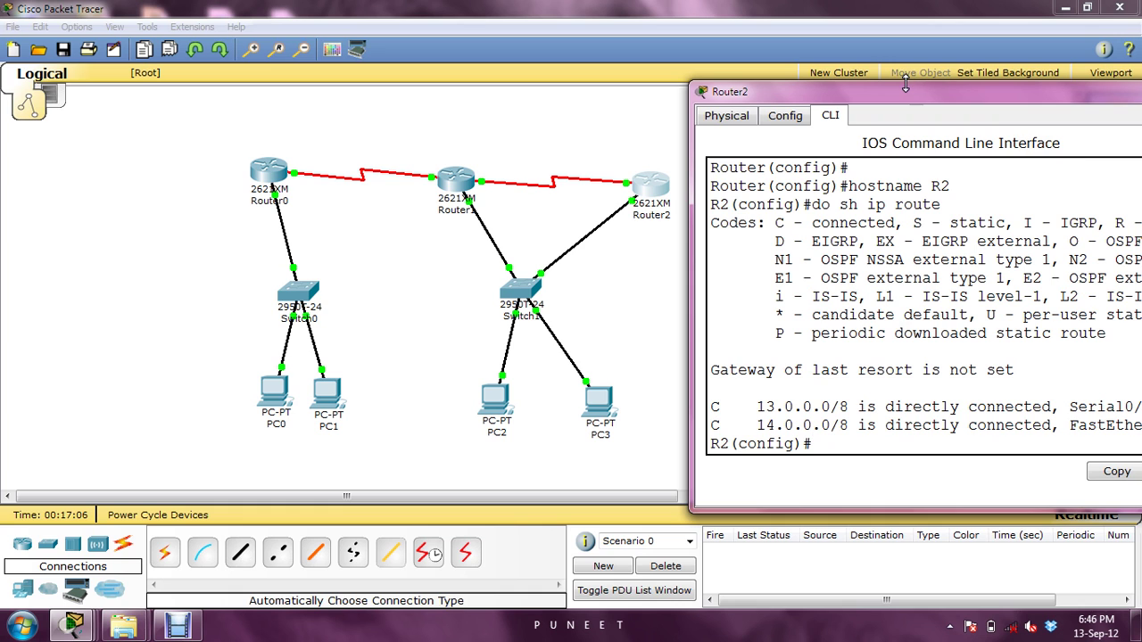
Step: Maximize R2's window and add a static route to 10.0.0.0 255.0.0.0 via 13.0.0.1
{"action": "key", "text": "alt+space"}
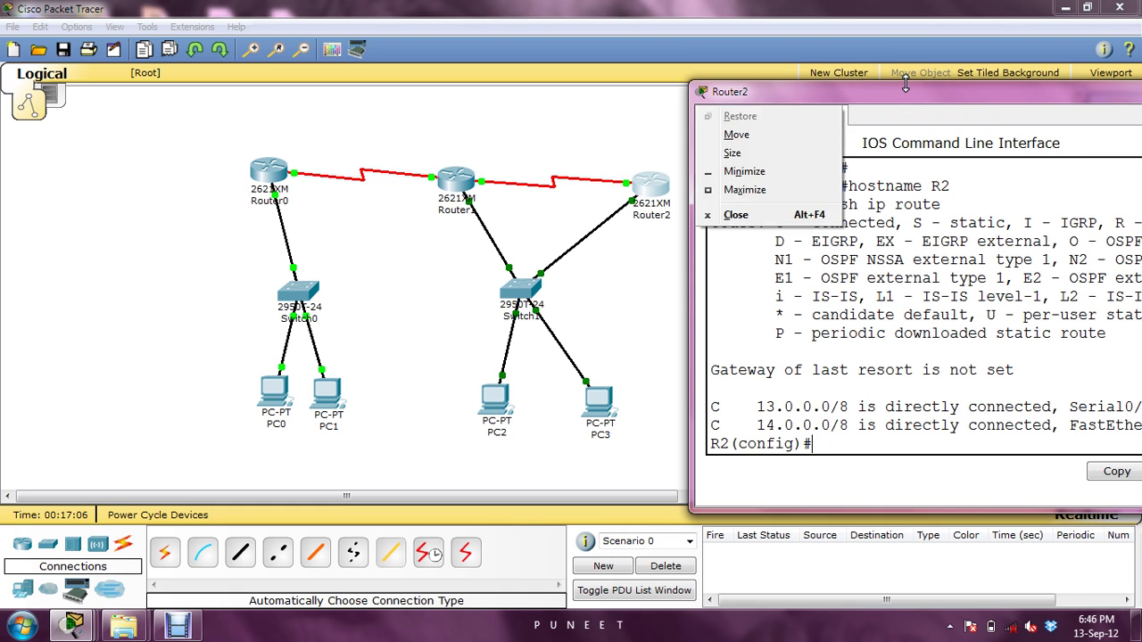
{"action": "key", "text": "Up"}
{"action": "key", "text": "Up"}
{"action": "key", "text": "Return"}
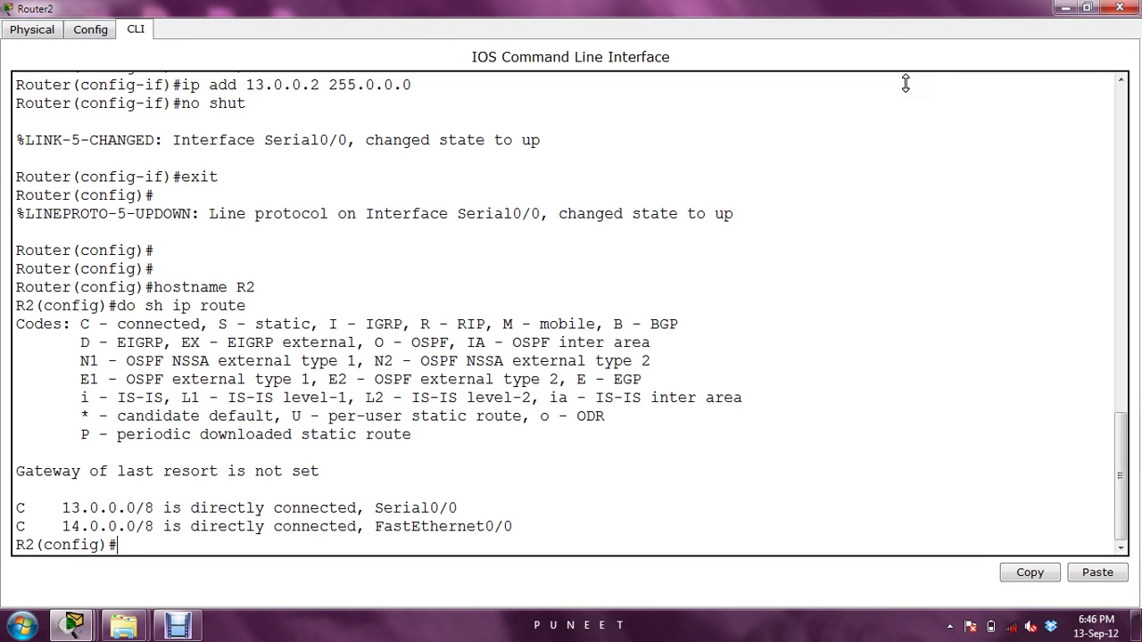
{"action": "type", "text": "ip "}
{"action": "type", "text": "ocrw"}
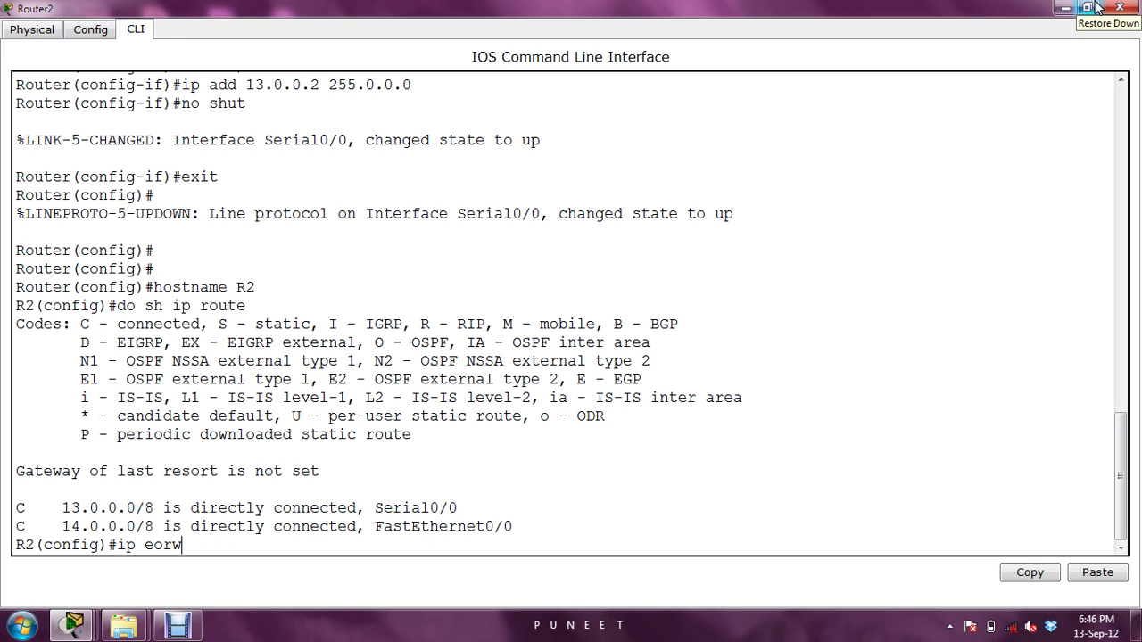
{"action": "key", "text": "BackSpace"}
{"action": "key", "text": "BackSpace"}
{"action": "key", "text": "BackSpace"}
{"action": "key", "text": "BackSpace"}
{"action": "type", "text": "route"}
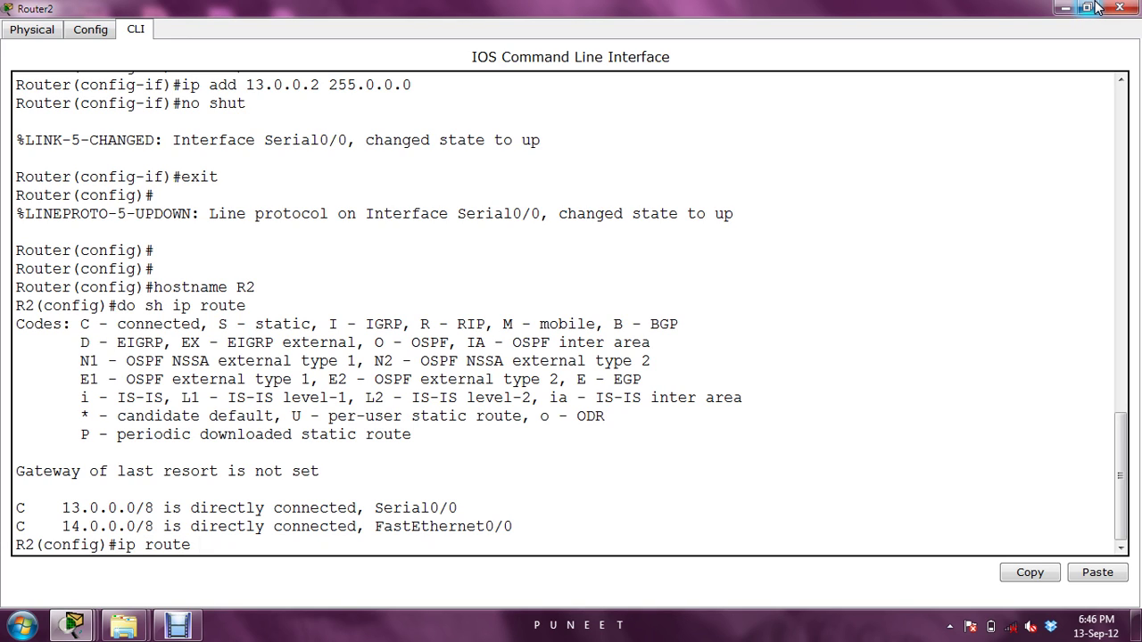
{"action": "type", "text": " 10.0.0.0"}
{"action": "type", "text": "255.0.00"}
{"action": "key", "text": "BackSpace"}
{"action": "type", "text": ".0 13."}
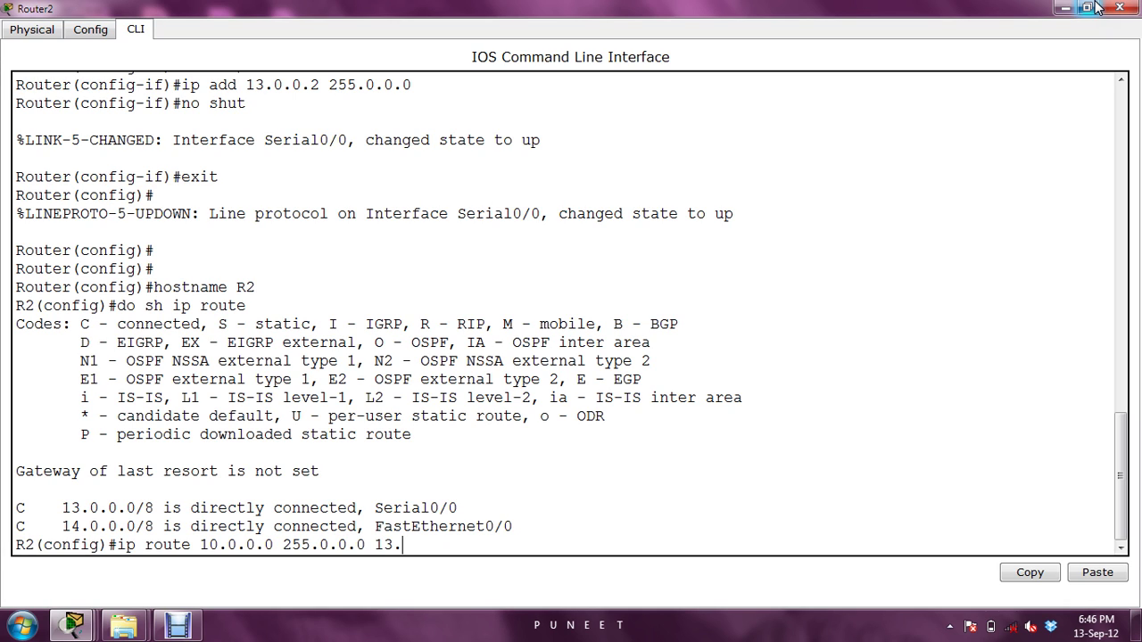
{"action": "type", "text": "0.0.0"}
{"action": "key", "text": "BackSpace"}
{"action": "type", "text": "1"}
{"action": "key", "text": "Return"}
Step: Add a static route on R2 to network 11.0.0.0 255.0.0.0 via next hop 13.0.0.1
{"action": "key", "text": "Up"}
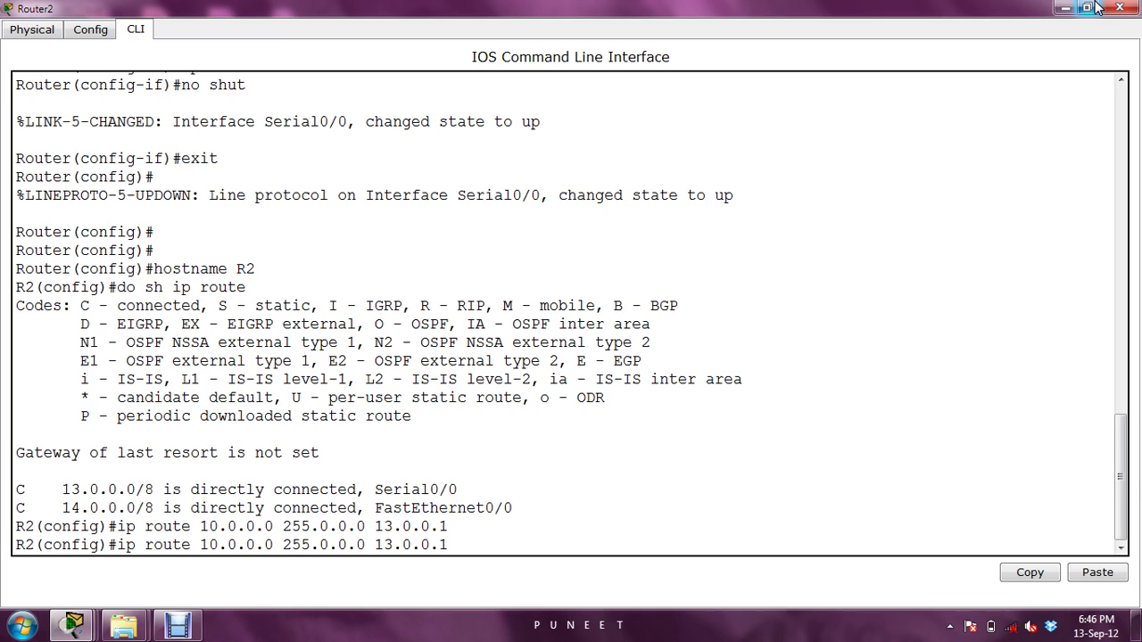
{"action": "key", "text": "Left"}
{"action": "key", "text": "Left"}
{"action": "key", "text": "Left"}
{"action": "key", "text": "Left"}
{"action": "key", "text": "Left"}
{"action": "key", "text": "Left"}
{"action": "key", "text": "Left"}
{"action": "key", "text": "Left"}
{"action": "key", "text": "Left"}
{"action": "key", "text": "Left"}
{"action": "key", "text": "Left"}
{"action": "key", "text": "Left"}
{"action": "key", "text": "Left"}
{"action": "key", "text": "Left"}
{"action": "key", "text": "Left"}
{"action": "key", "text": "Left"}
{"action": "key", "text": "Left"}
{"action": "key", "text": "Left"}
{"action": "key", "text": "Left"}
{"action": "key", "text": "Left"}
{"action": "key", "text": "BackSpace"}
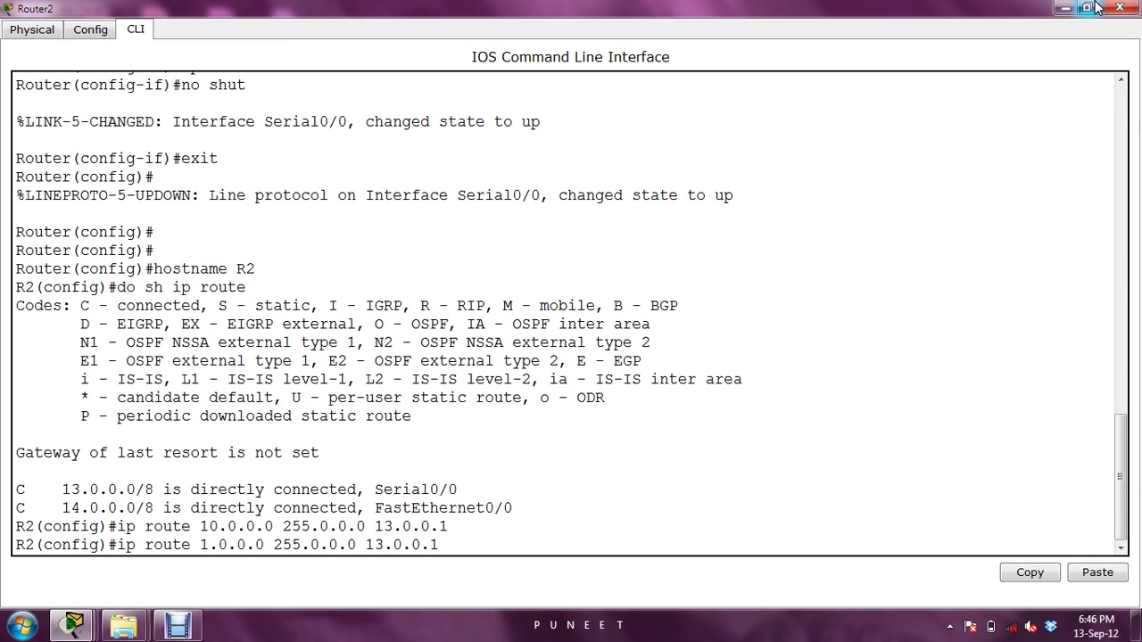
{"action": "type", "text": "1"}
{"action": "key", "text": "Return"}
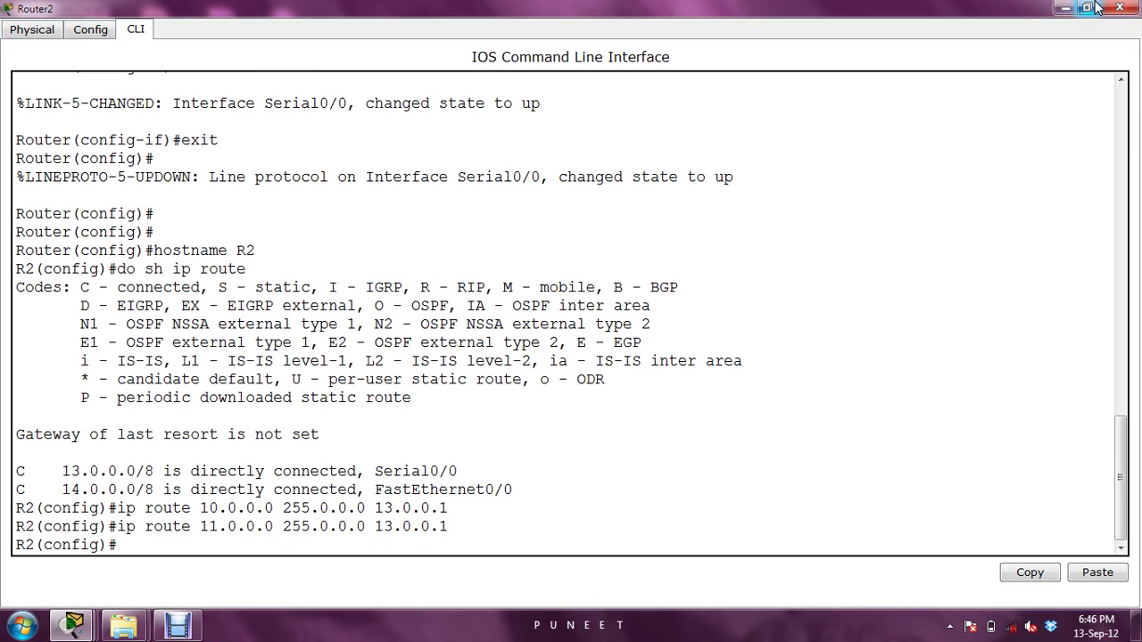
Step: Add a static route on R2 to network 12.0.0.0 255.0.0.0 via 13.0.0.1 and minimize its window
{"action": "key", "text": "Up"}
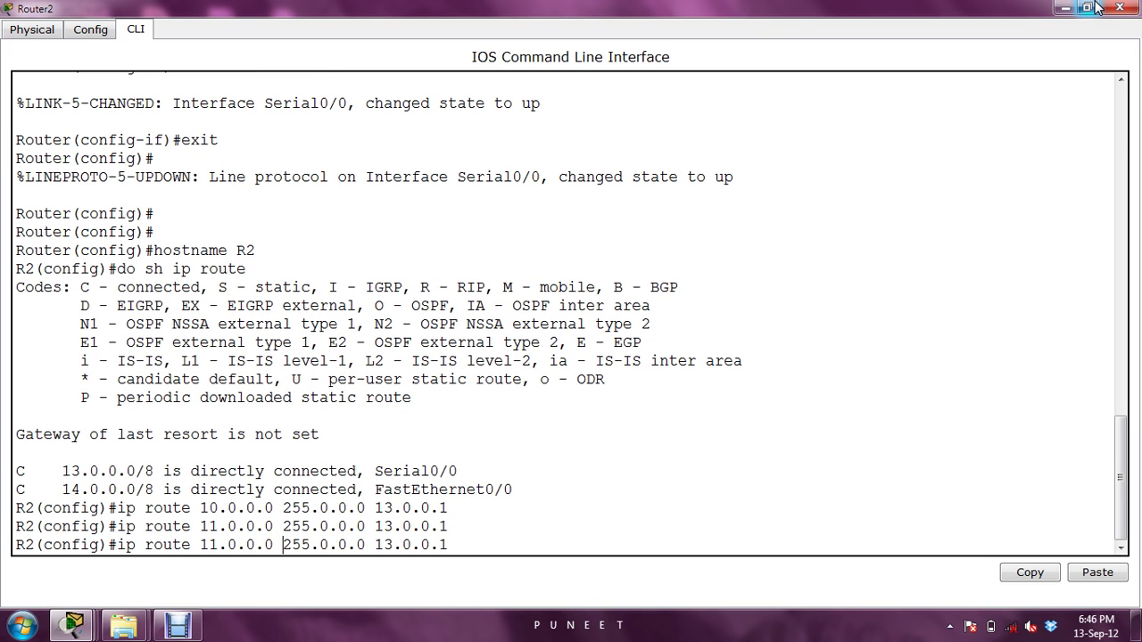
{"action": "key", "text": "Left"}
{"action": "key", "text": "Left"}
{"action": "key", "text": "Left"}
{"action": "key", "text": "Left"}
{"action": "key", "text": "Left"}
{"action": "key", "text": "Left"}
{"action": "key", "text": "Delete"}
{"action": "type", "text": "2"}
{"action": "key", "text": "Return"}
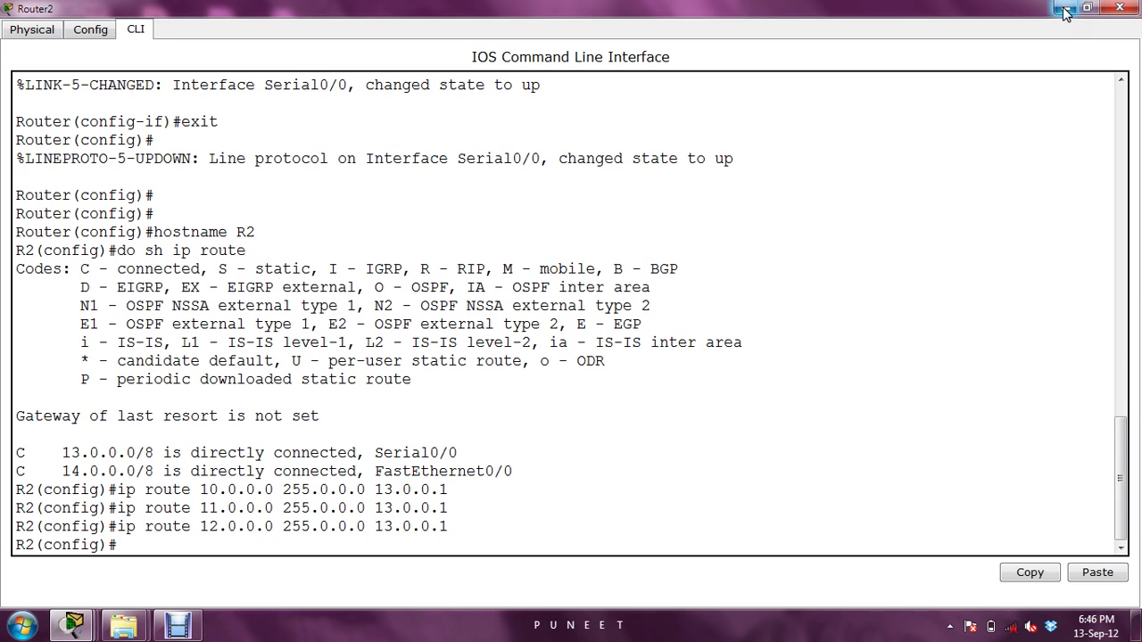
{"action": "left_click", "coordinate": [1064, 9]}
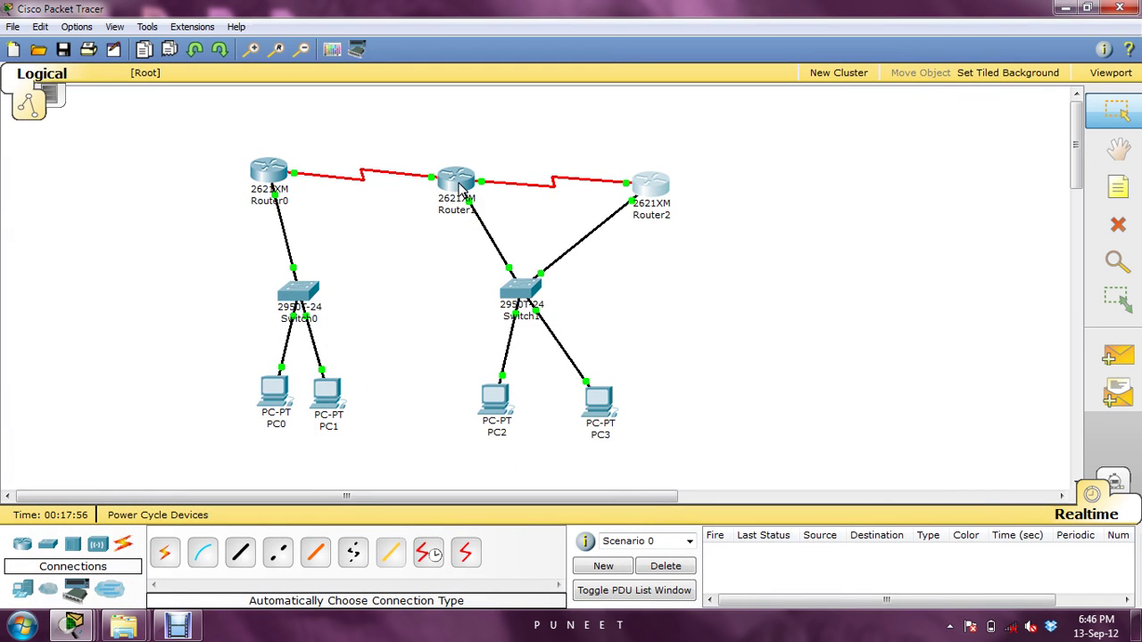
Step: Open Router1's command line and add a static route to 14.0.0.0 255.0.0.0 via 13.0.0.2
{"action": "mouse_move", "coordinate": [458, 186]}
{"action": "mouse_move", "coordinate": [475, 223]}
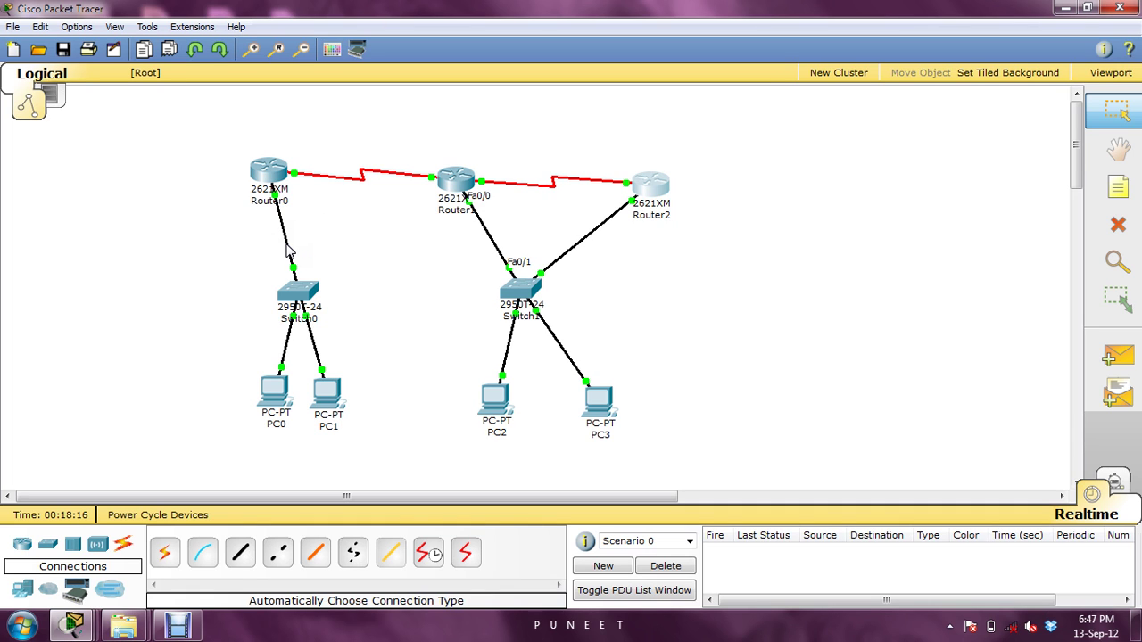
{"action": "mouse_move", "coordinate": [285, 250]}
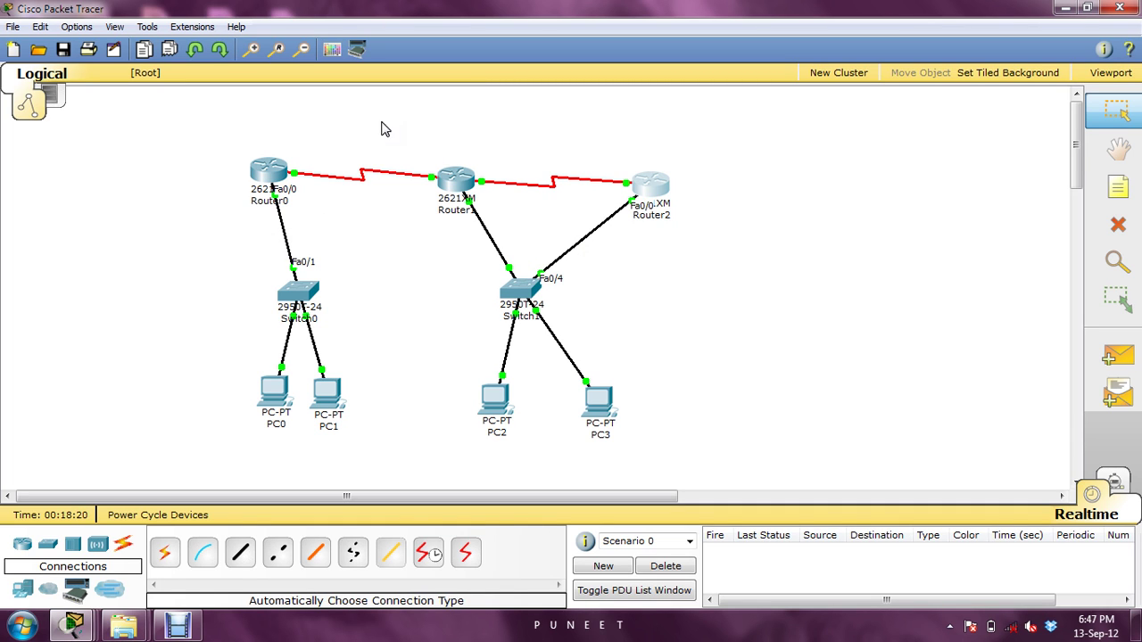
{"action": "left_click", "coordinate": [473, 183]}
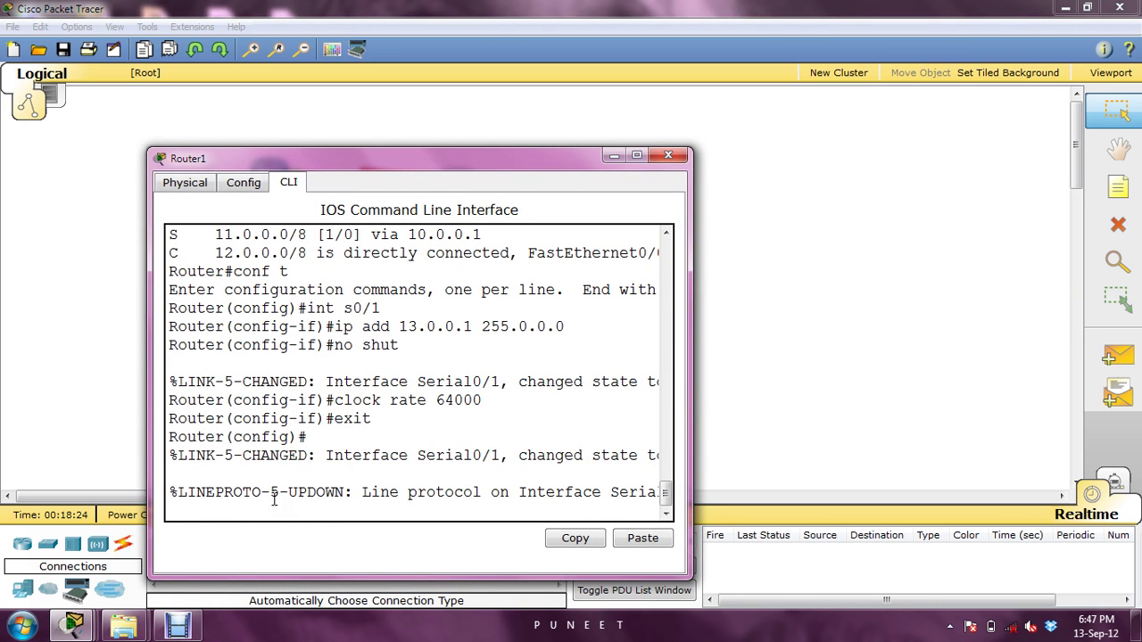
{"action": "key", "text": "Return"}
{"action": "key", "text": "Return"}
{"action": "key", "text": "Return"}
{"action": "key", "text": "Return"}
{"action": "key", "text": "Return"}
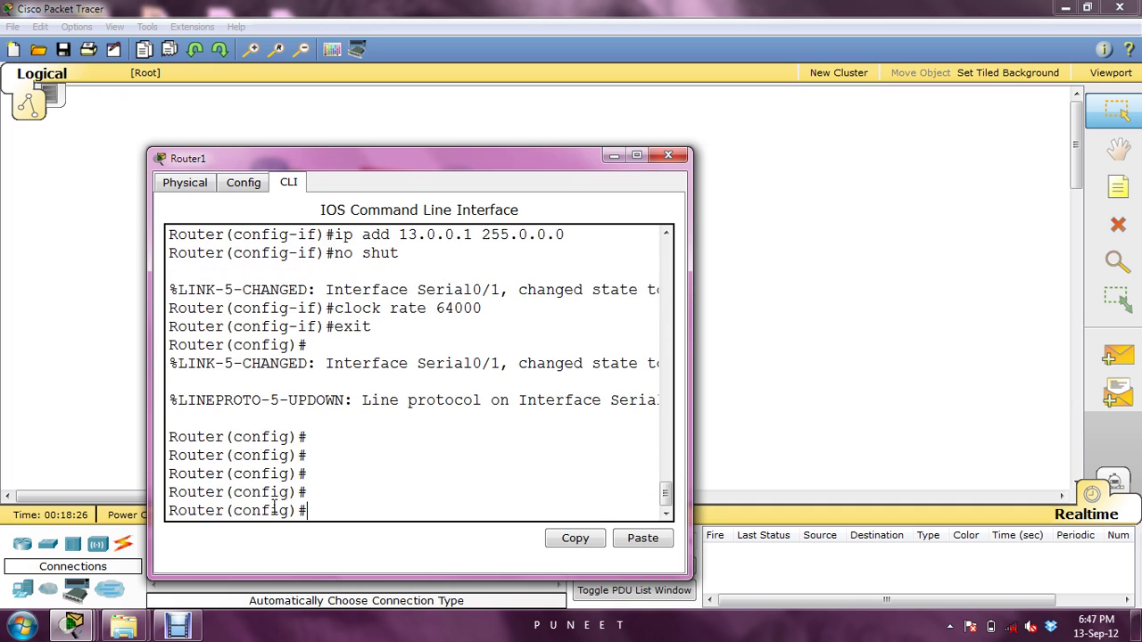
{"action": "type", "text": "ip route 13"}
{"action": "key", "text": "BackSpace"}
{"action": "type", "text": "4"}
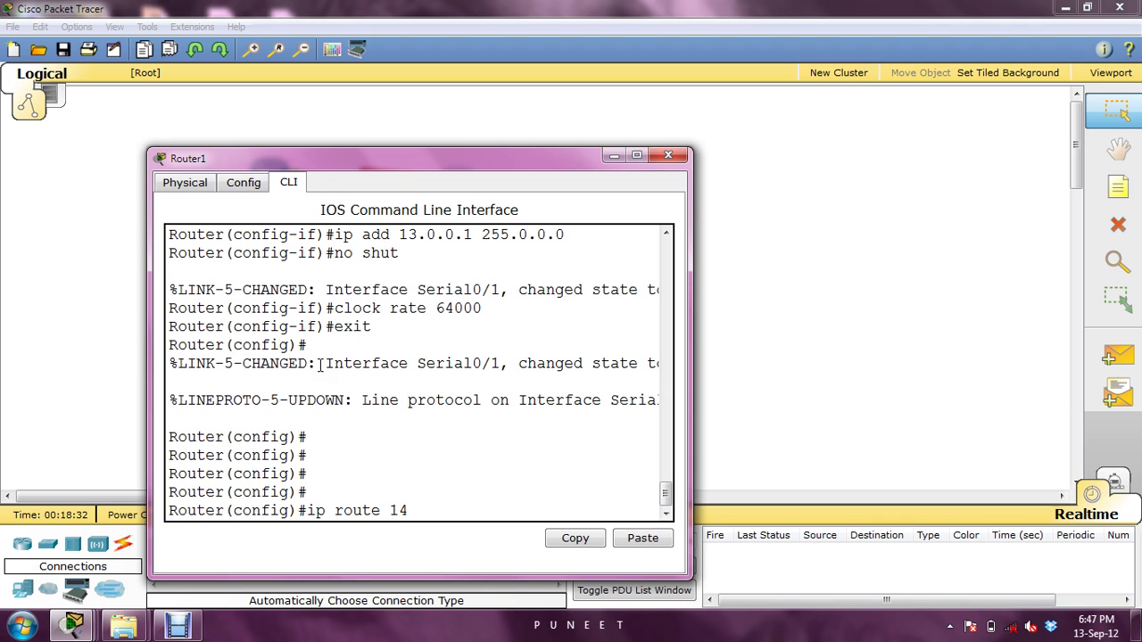
{"action": "type", "text": ".0.0.0 255.0.0.0 13.00"}
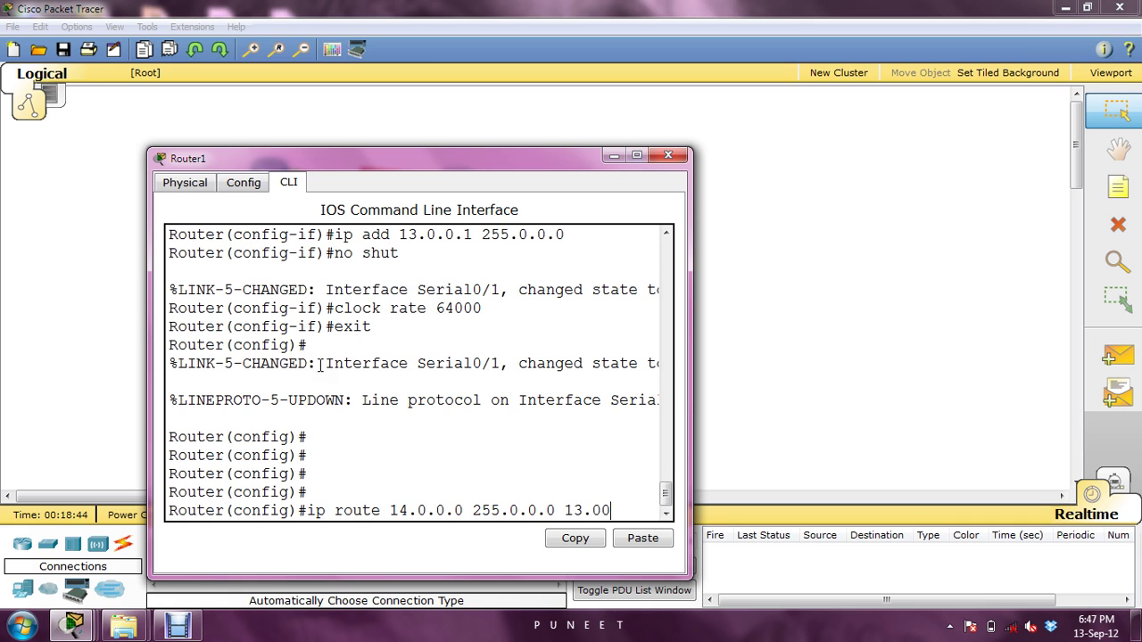
{"action": "key", "text": "BackSpace"}
{"action": "type", "text": ".0.2"}
{"action": "key", "text": "Return"}
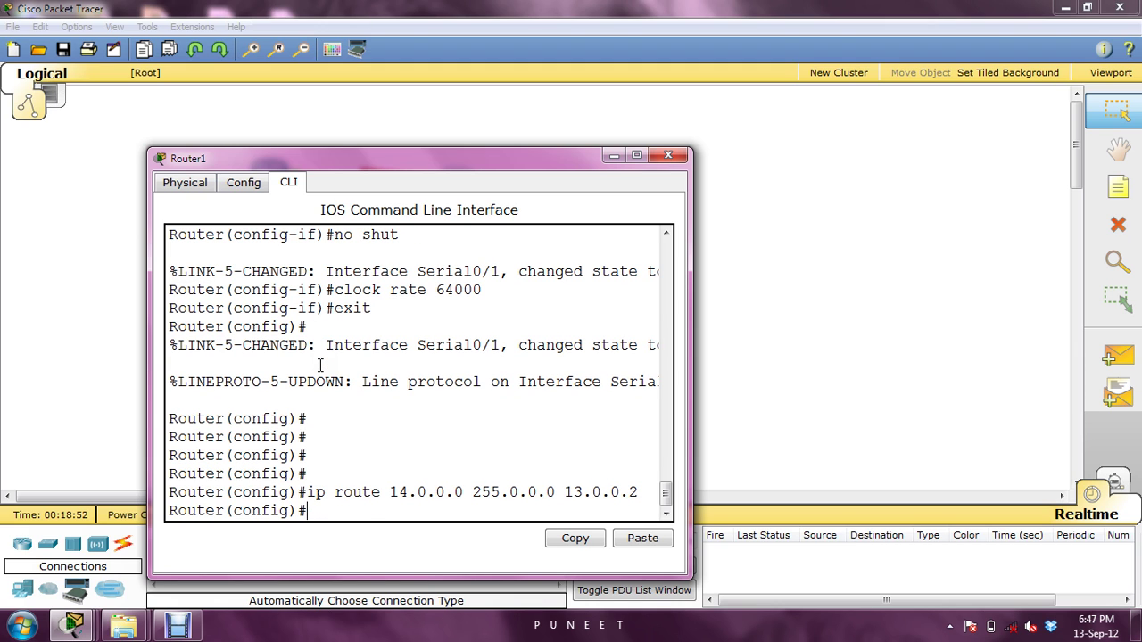
Step: Leave configuration mode on Router1, display its IP routing table, and minimize its window
{"action": "key", "text": "ctrl+z"}
{"action": "key", "text": "Return"}
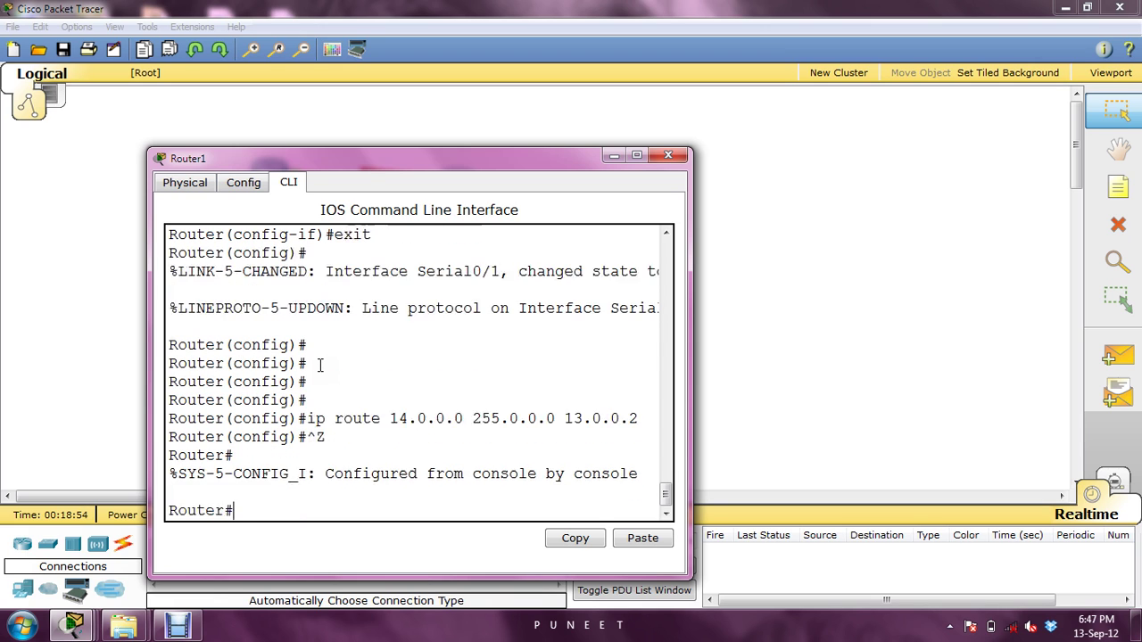
{"action": "key", "text": "Return"}
{"action": "key", "text": "Return"}
{"action": "type", "text": "sh"}
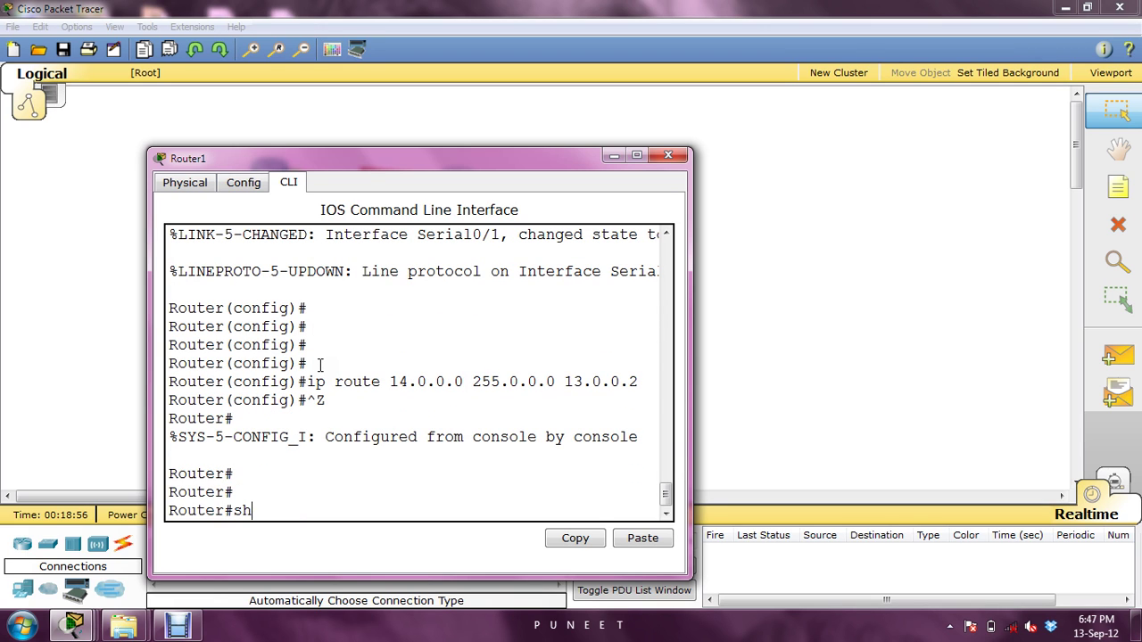
{"action": "type", "text": " ip route"}
{"action": "key", "text": "Return"}
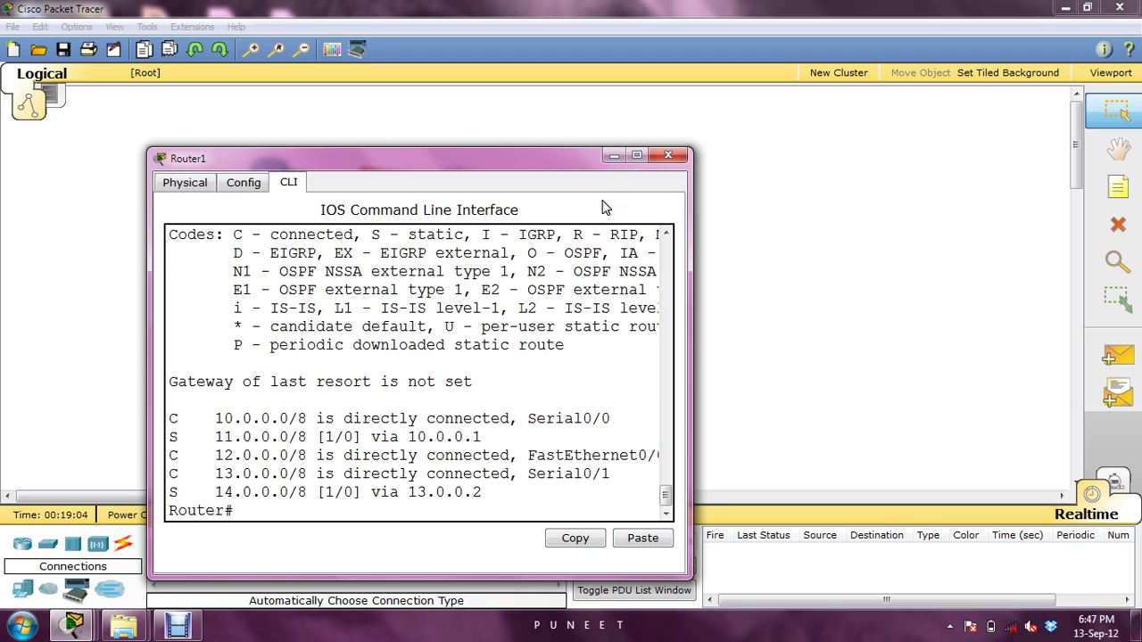
{"action": "left_click", "coordinate": [612, 157]}
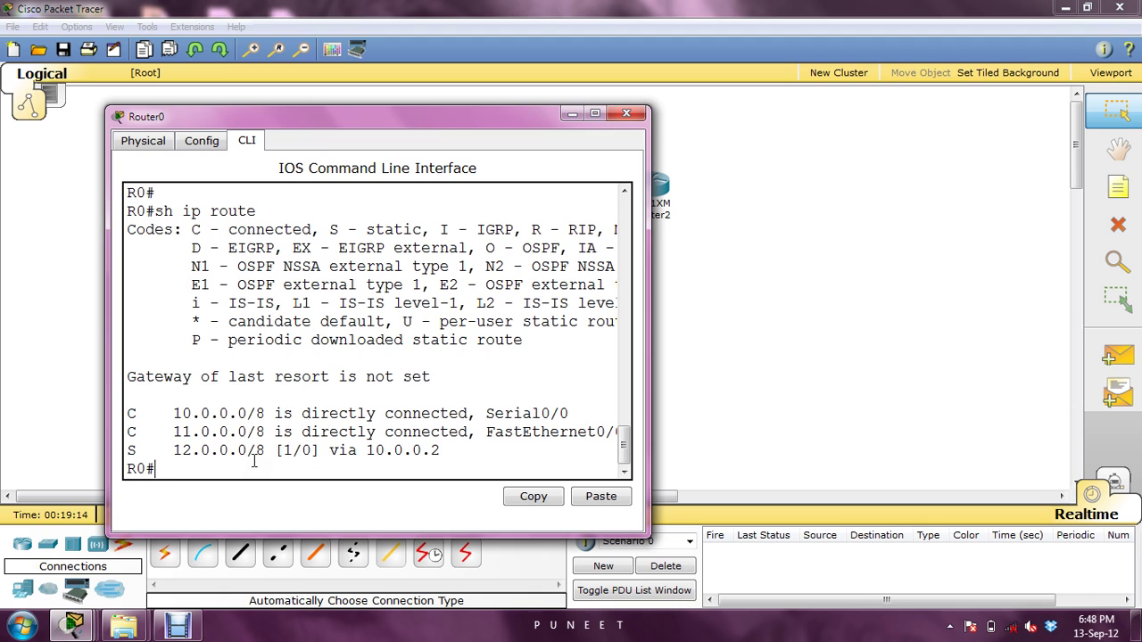
Step: Enter global configuration mode on Router0 and add a static route to 13.0.0.0 255.0.0.0 via 10.0.0.2
{"action": "type", "text": "ocnf"}
{"action": "key", "text": "BackSpace"}
{"action": "key", "text": "BackSpace"}
{"action": "key", "text": "BackSpace"}
{"action": "key", "text": "BackSpace"}
{"action": "key", "text": "BackSpace"}
{"action": "type", "text": "cof"}
{"action": "key", "text": "BackSpace"}
{"action": "key", "text": "BackSpace"}
{"action": "type", "text": "nf t"}
{"action": "key", "text": "Return"}
{"action": "type", "text": "inf"}
{"action": "key", "text": "BackSpace"}
{"action": "key", "text": "BackSpace"}
{"action": "key", "text": "BackSpace"}
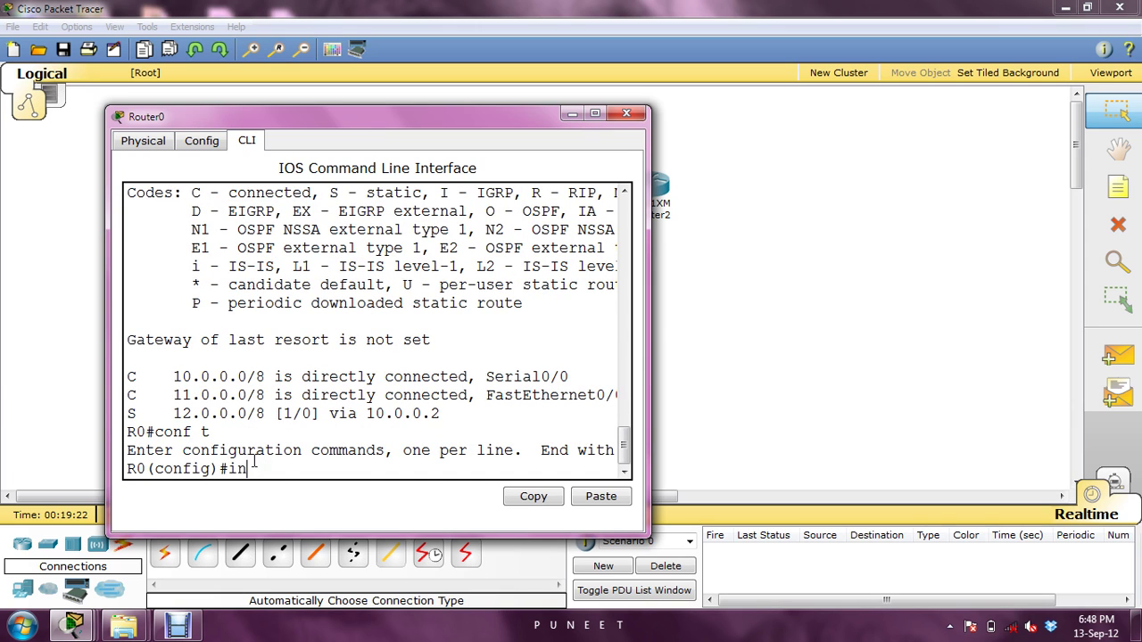
{"action": "type", "text": "ip route 13.0.0."}
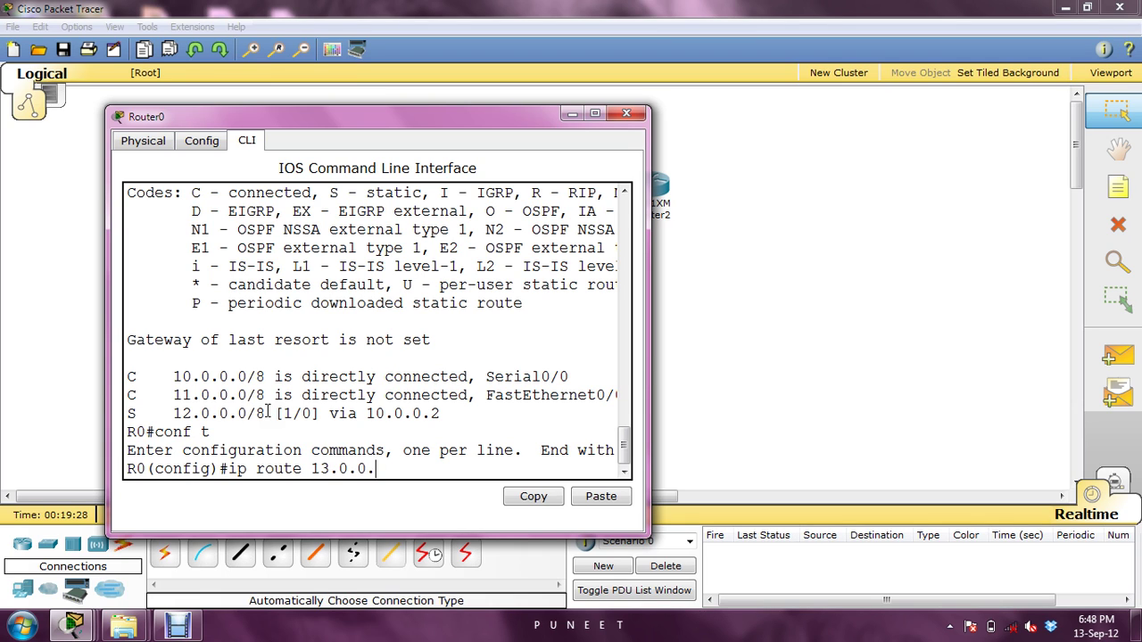
{"action": "type", "text": "0 255.0.0.0"}
{"action": "type", "text": "10.0.0.0"}
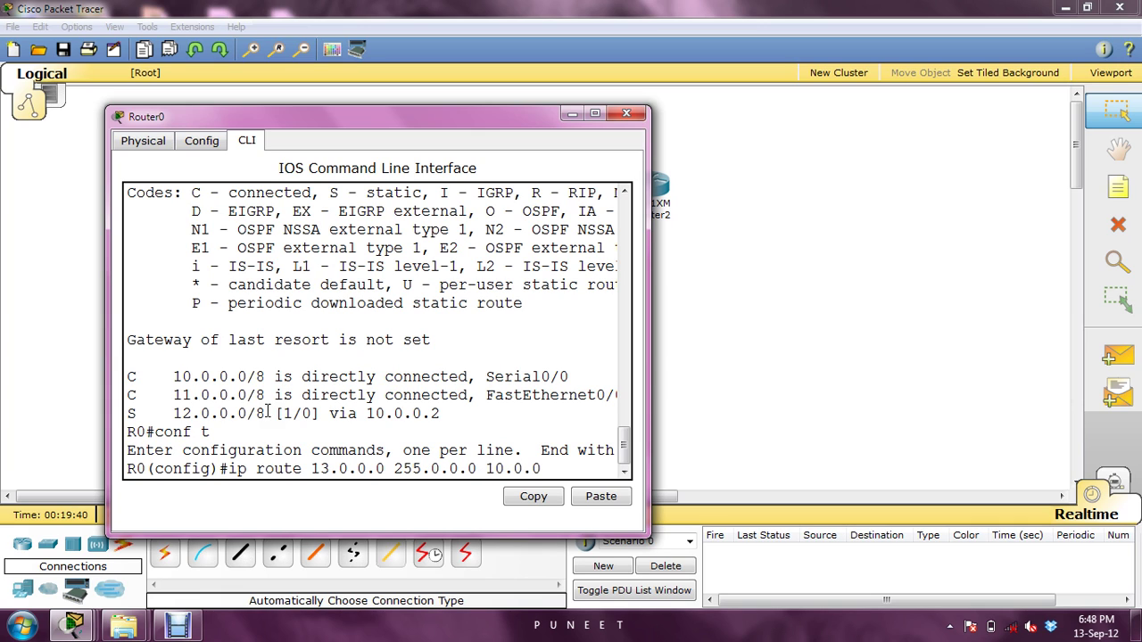
{"action": "key", "text": "BackSpace"}
{"action": "type", "text": "2"}
{"action": "key", "text": "Return"}
Step: Add a static route on Router0 to 14.0.0.0 255.0.0.0 via 10.0.0.2 and minimize its window
{"action": "key", "text": "Up"}
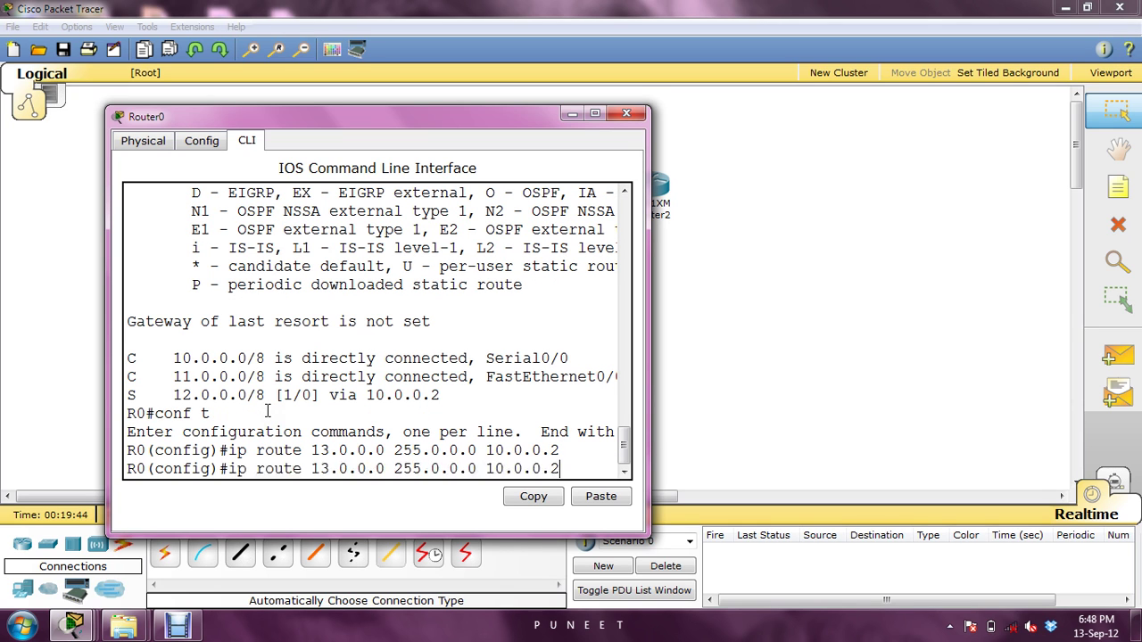
{"action": "key", "text": "Left"}
{"action": "key", "text": "Left"}
{"action": "key", "text": "Left"}
{"action": "key", "text": "Left"}
{"action": "key", "text": "Left"}
{"action": "key", "text": "Left"}
{"action": "key", "text": "Left"}
{"action": "key", "text": "Left"}
{"action": "key", "text": "Left"}
{"action": "key", "text": "Left"}
{"action": "key", "text": "BackSpace"}
{"action": "type", "text": "4"}
{"action": "key", "text": "Return"}
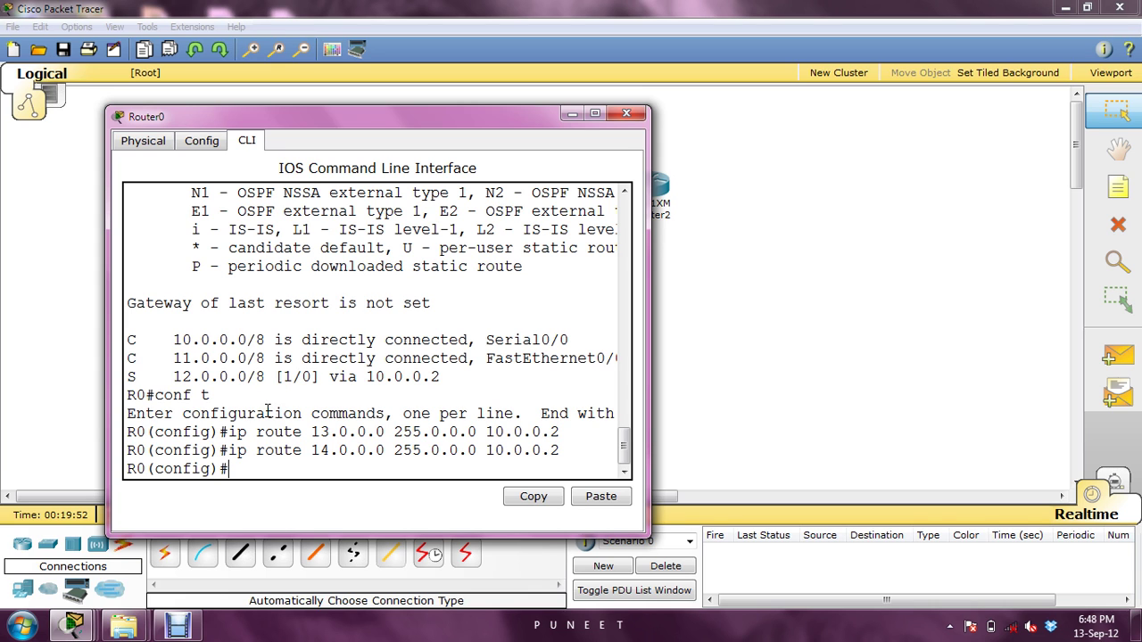
{"action": "left_click", "coordinate": [572, 114]}
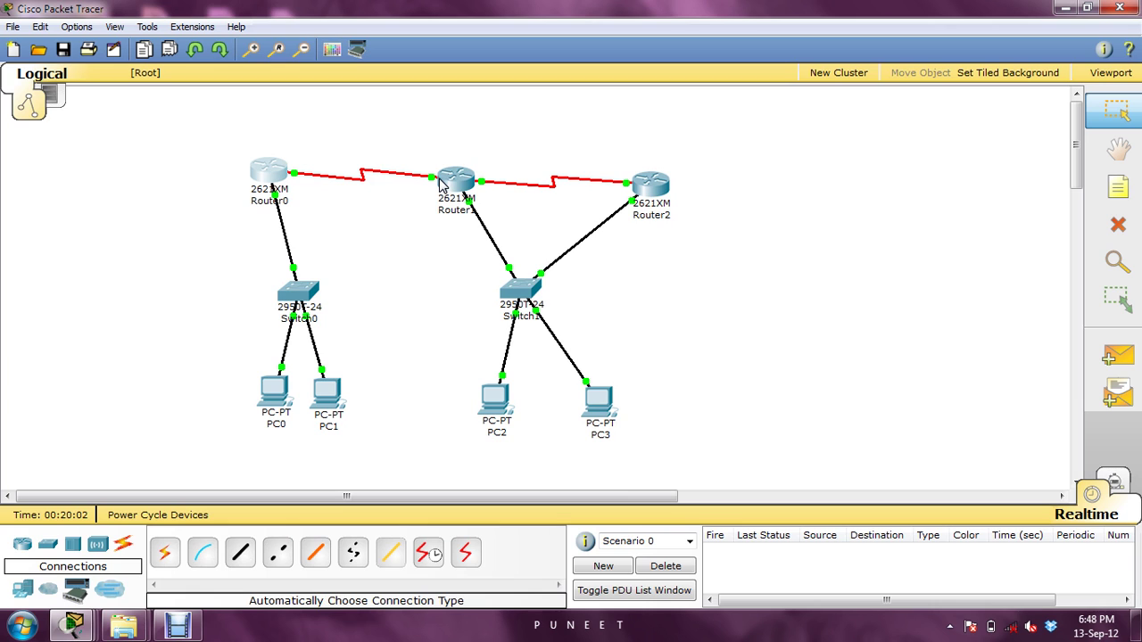
{"action": "mouse_move", "coordinate": [440, 185]}
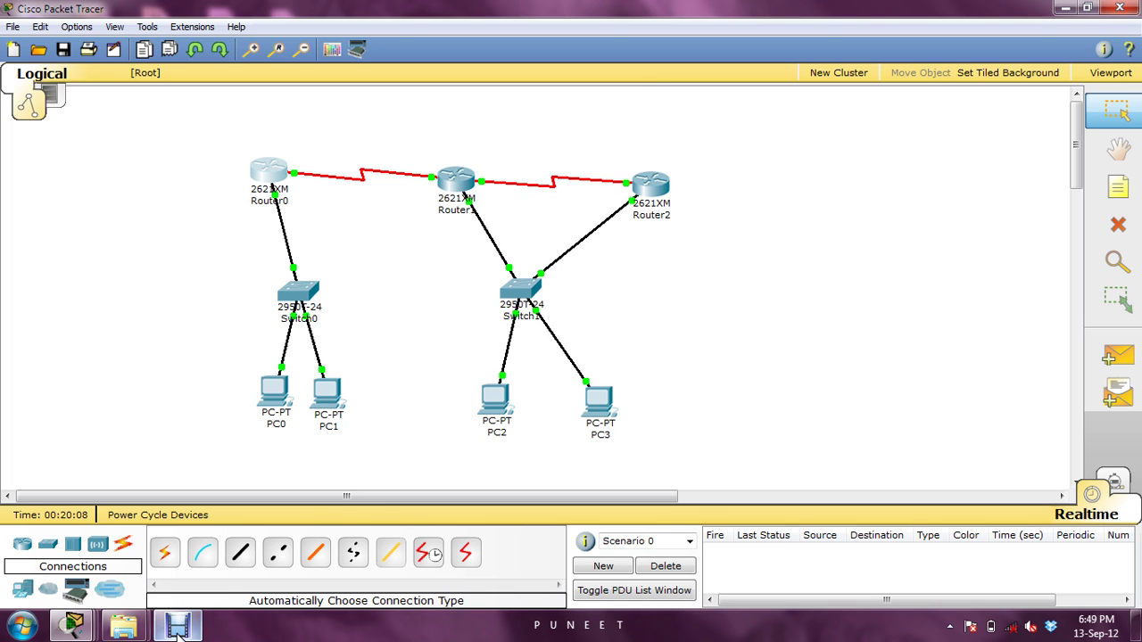
{"action": "left_click", "coordinate": [124, 626]}
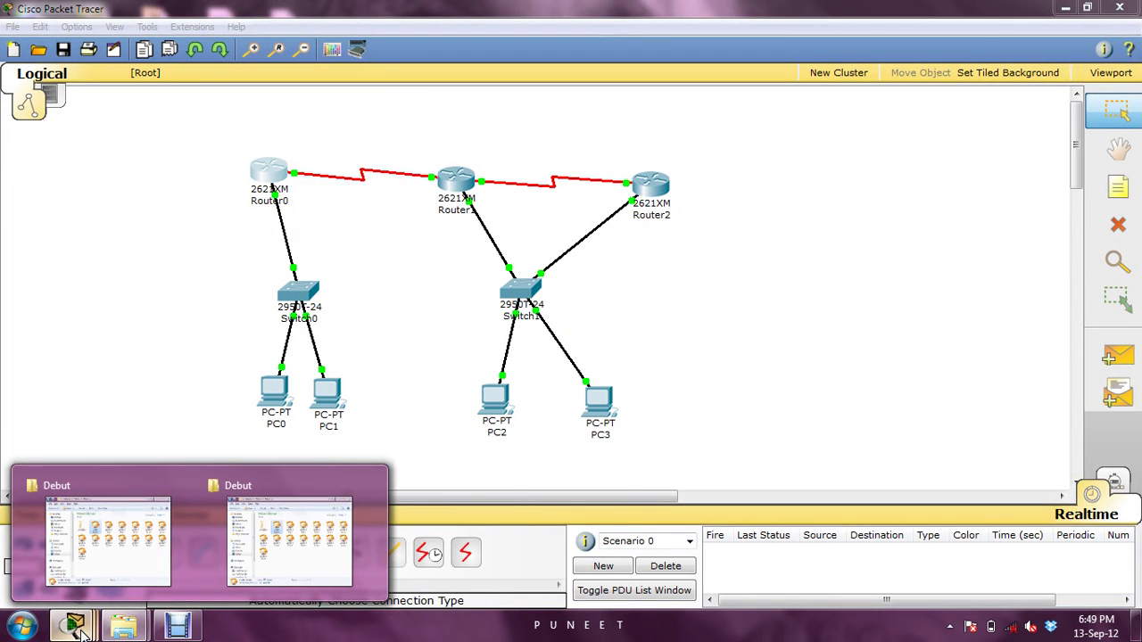
{"action": "mouse_move", "coordinate": [73, 625]}
{"action": "left_click", "coordinate": [71, 546]}
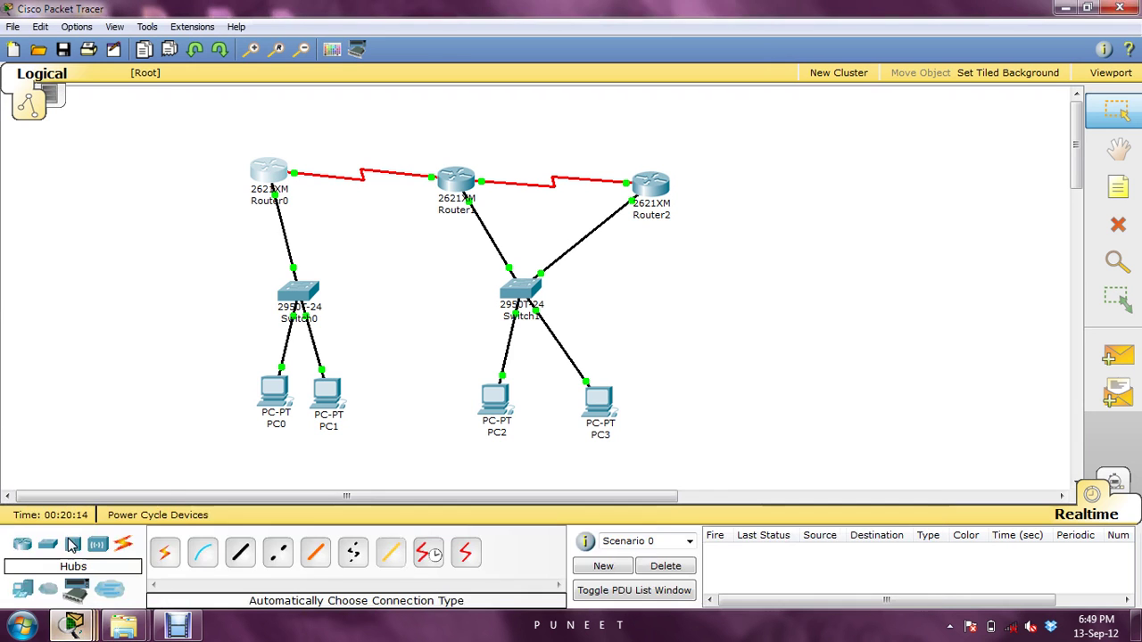
Step: Reopen Router0's command line and remove the static route to 14.0.0.0 255.0.0.0 via 10.0.0.2
{"action": "left_click", "coordinate": [268, 178]}
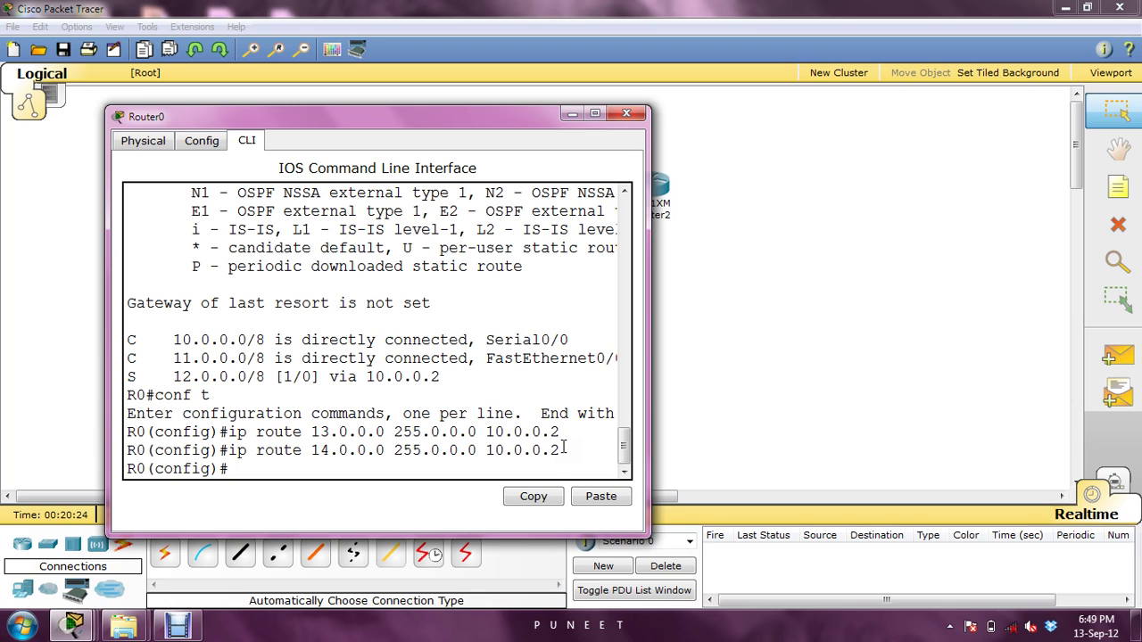
{"action": "key", "text": "Up"}
{"action": "key", "text": "Up"}
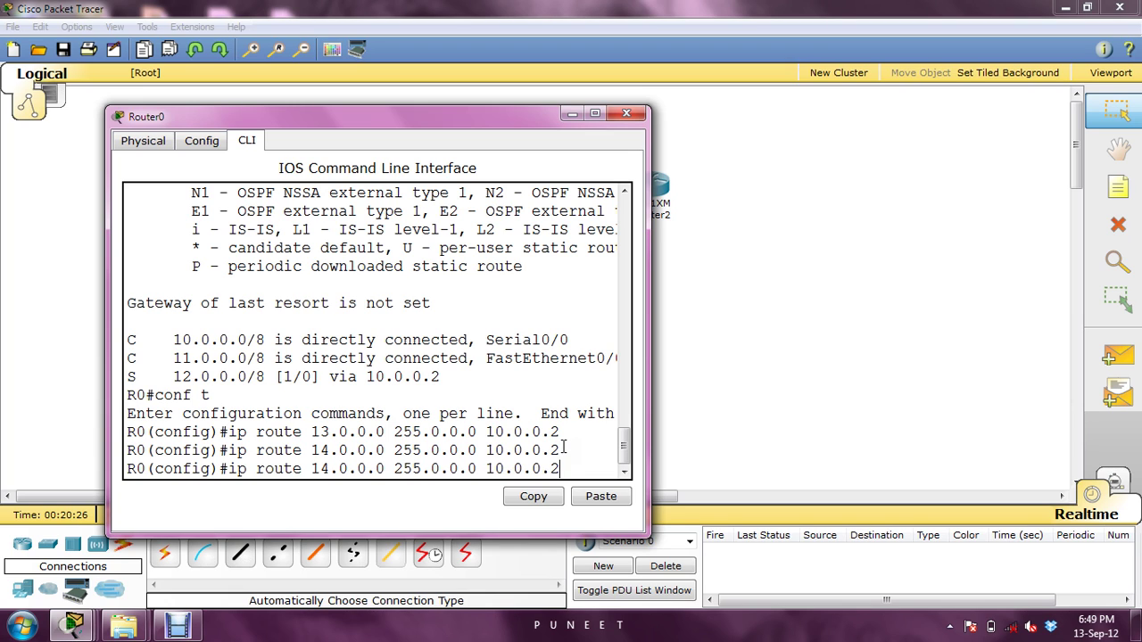
{"action": "key", "text": "Down"}
{"action": "key", "text": "Left"}
{"action": "key", "text": "Left"}
{"action": "key", "text": "Left"}
{"action": "key", "text": "Left"}
{"action": "key", "text": "Left"}
{"action": "key", "text": "Left"}
{"action": "key", "text": "Left"}
{"action": "key", "text": "Left"}
{"action": "key", "text": "Left"}
{"action": "key", "text": "Left"}
{"action": "key", "text": "Left"}
{"action": "key", "text": "Left"}
{"action": "key", "text": "Left"}
{"action": "key", "text": "Left"}
{"action": "key", "text": "Left"}
{"action": "key", "text": "Left"}
{"action": "key", "text": "Left"}
{"action": "key", "text": "Left"}
{"action": "key", "text": "Left"}
{"action": "key", "text": "Left"}
{"action": "type", "text": "no"}
{"action": "key", "text": "Return"}
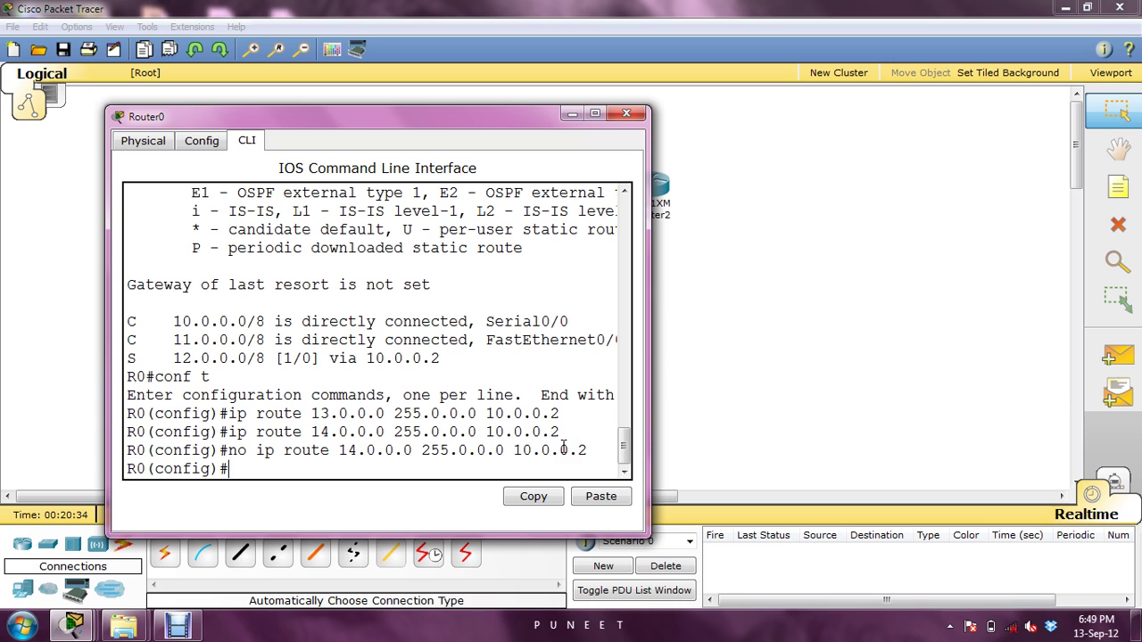
Step: Add a static route on Router0 to 14.0.0.0 255.0.0.0 using exit interface s0/0
{"action": "key", "text": "Up"}
{"action": "key", "text": "Up"}
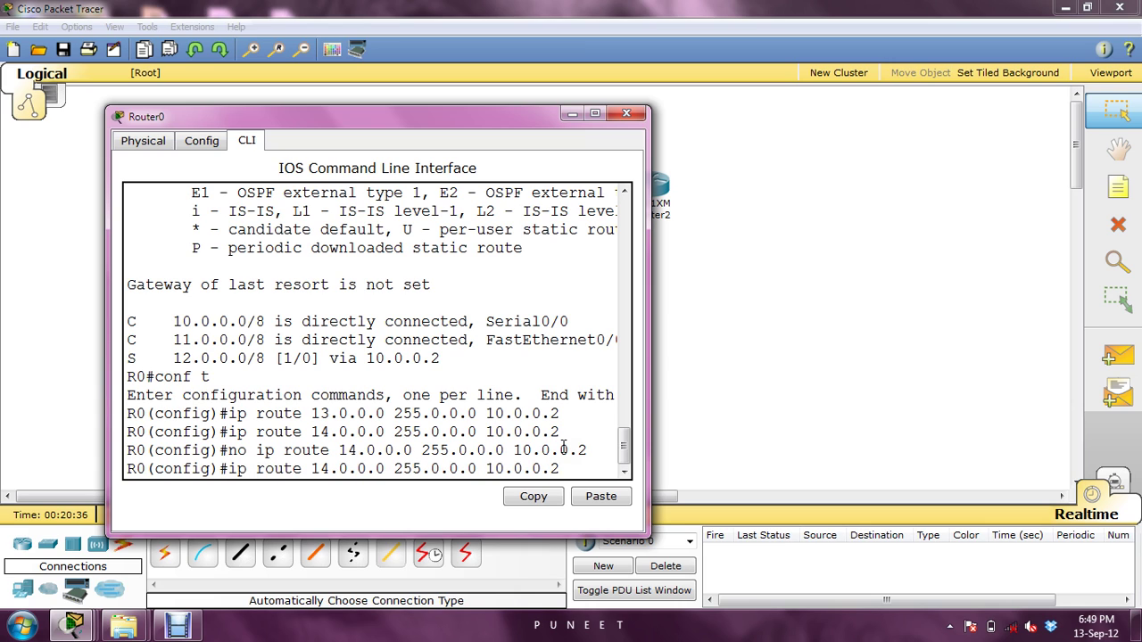
{"action": "key", "text": "BackSpace"}
{"action": "key", "text": "BackSpace"}
{"action": "key", "text": "BackSpace"}
{"action": "key", "text": "BackSpace"}
{"action": "key", "text": "BackSpace"}
{"action": "key", "text": "BackSpace"}
{"action": "key", "text": "BackSpace"}
{"action": "key", "text": "BackSpace"}
{"action": "type", "text": "s0"}
{"action": "key", "text": "Return"}
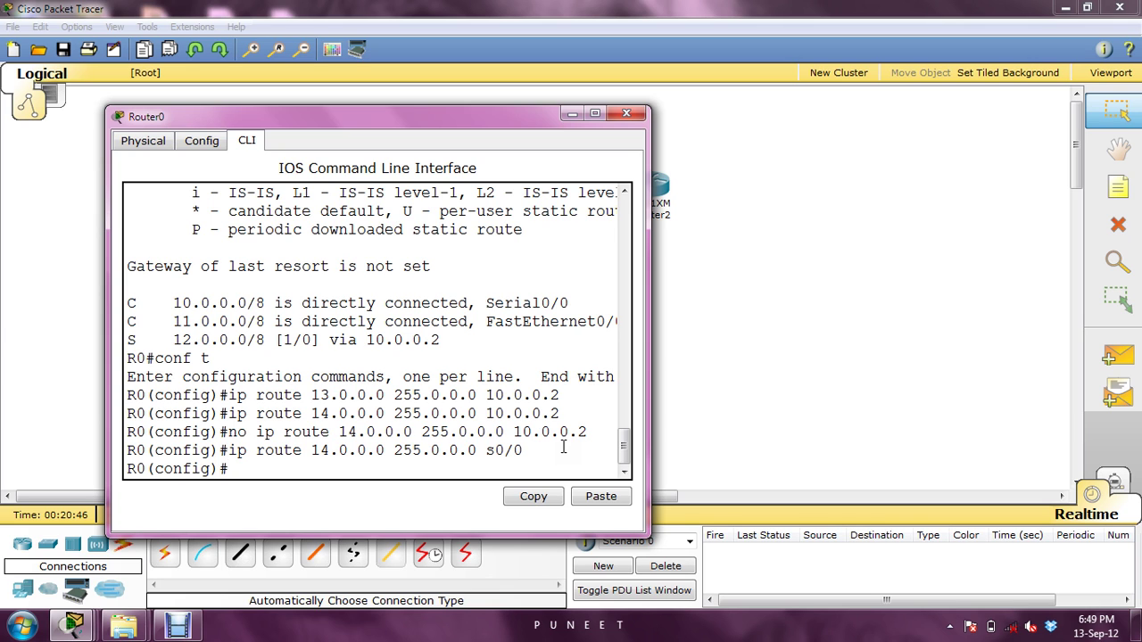
Step: Leave configuration mode on Router0, display its IP routing table, and minimize its window
{"action": "key", "text": "ctrl+z"}
{"action": "key", "text": "Return"}
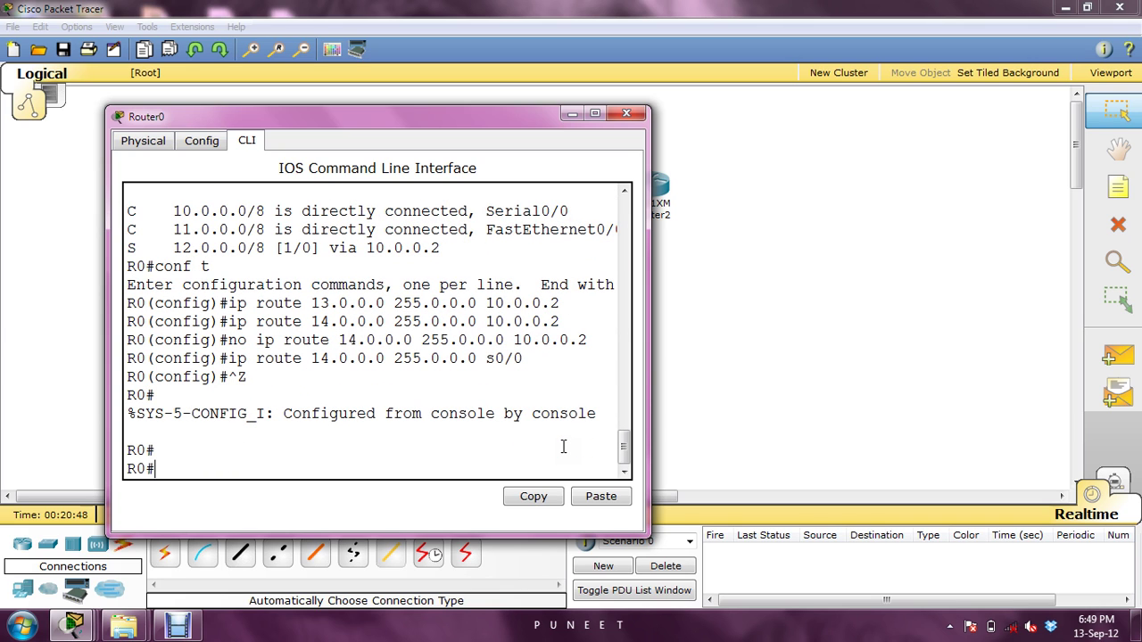
{"action": "type", "text": "ship"}
{"action": "key", "text": "BackSpace"}
{"action": "key", "text": "BackSpace"}
{"action": "type", "text": "ip route"}
{"action": "key", "text": "Return"}
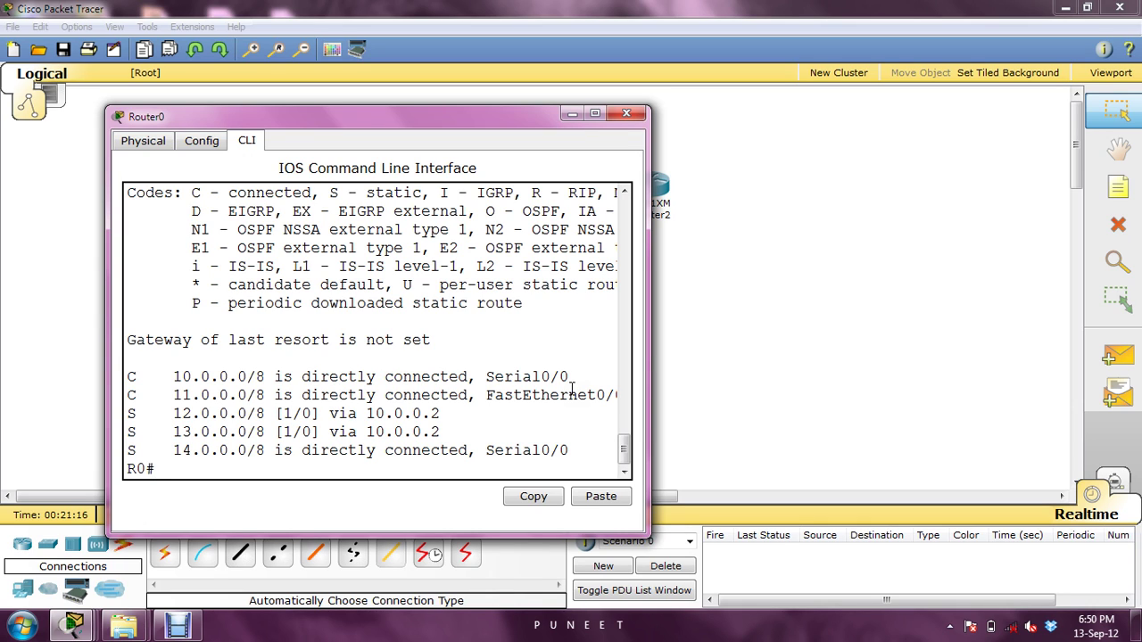
{"action": "left_click", "coordinate": [575, 115]}
Step: Open PC0's command prompt and ping 13.0.0.1 to test connectivity
{"action": "left_click", "coordinate": [279, 403]}
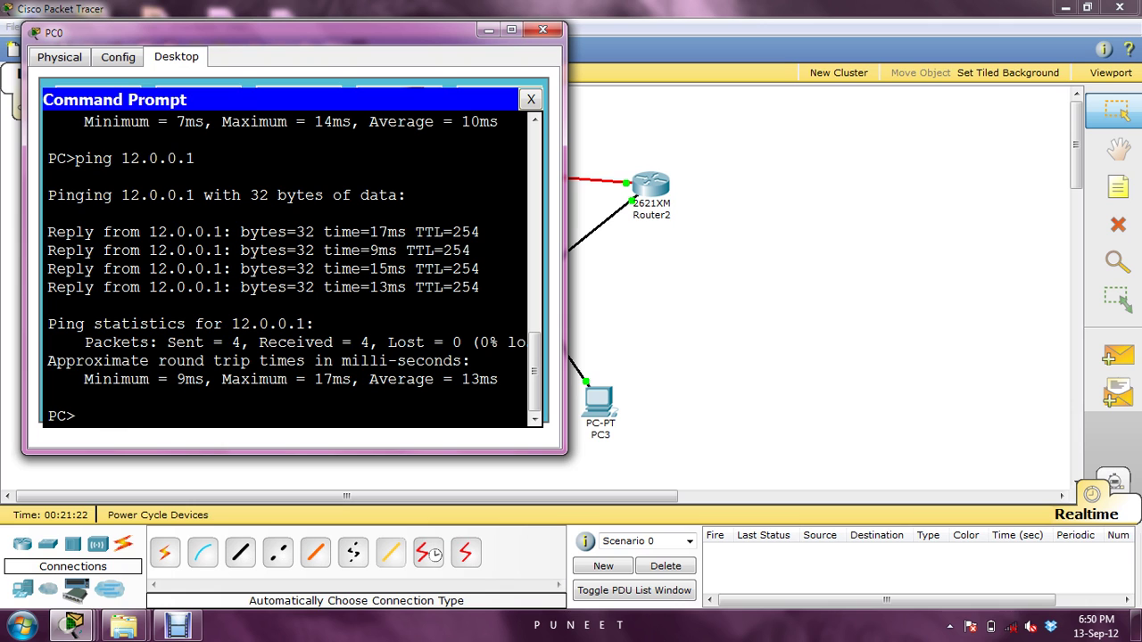
{"action": "key", "text": "Up"}
{"action": "key", "text": "BackSpace"}
{"action": "type", "text": "3.0.0.1"}
{"action": "key", "text": "Return"}
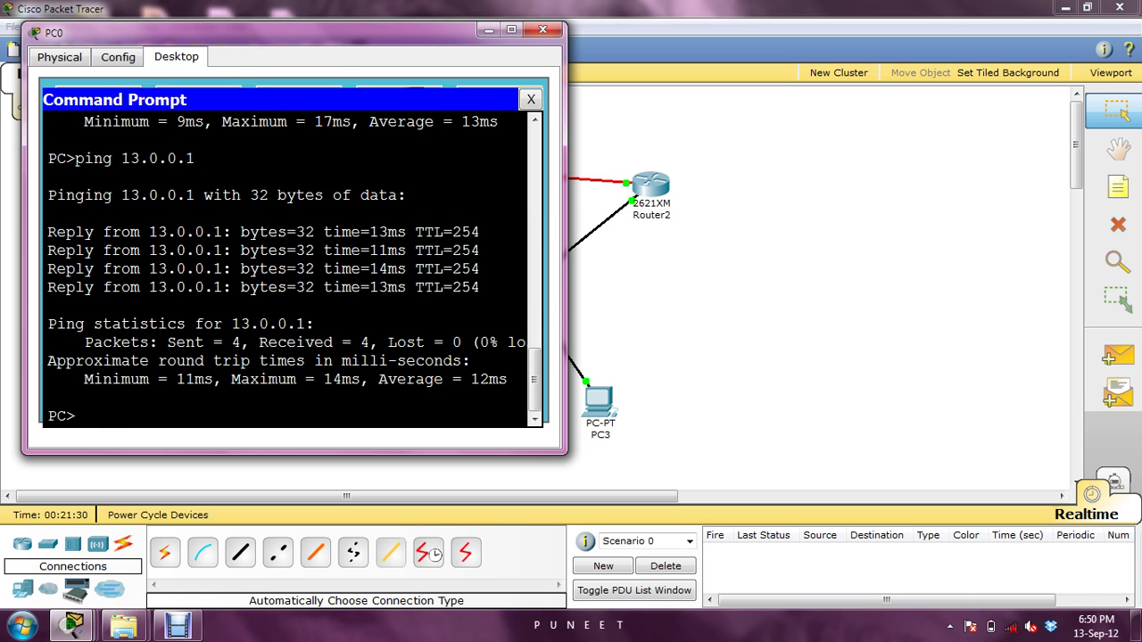
Step: Ping 14.0.0.1 from PC0's command prompt and close the PC0 window
{"action": "key", "text": "Up"}
{"action": "key", "text": "BackSpace"}
{"action": "type", "text": "4"}
{"action": "key", "text": "Return"}
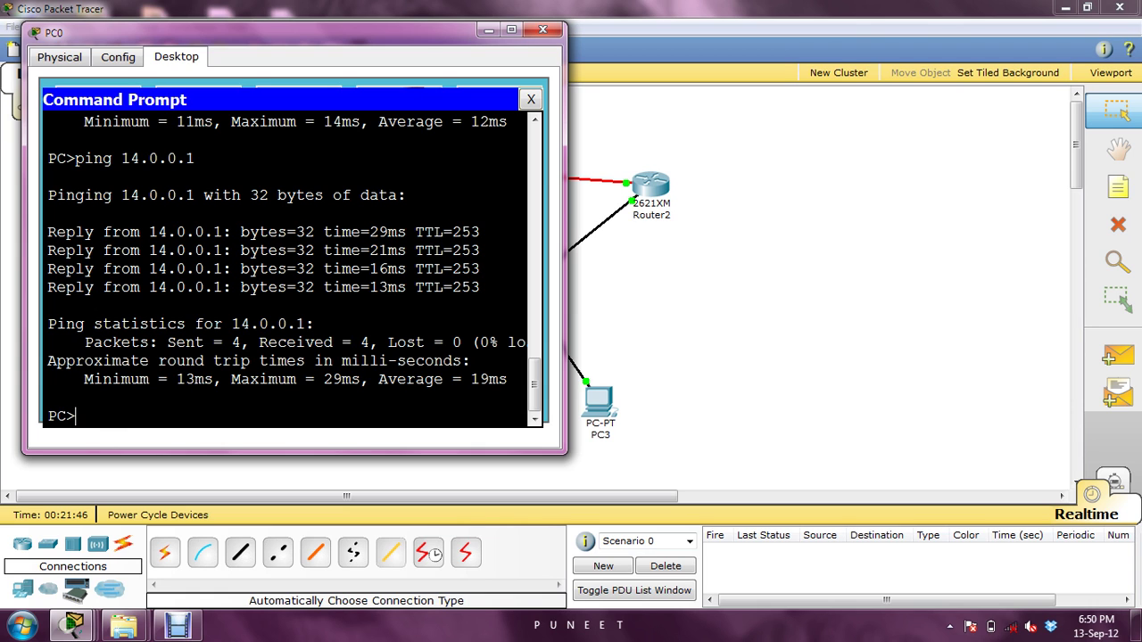
{"action": "left_click", "coordinate": [546, 29]}
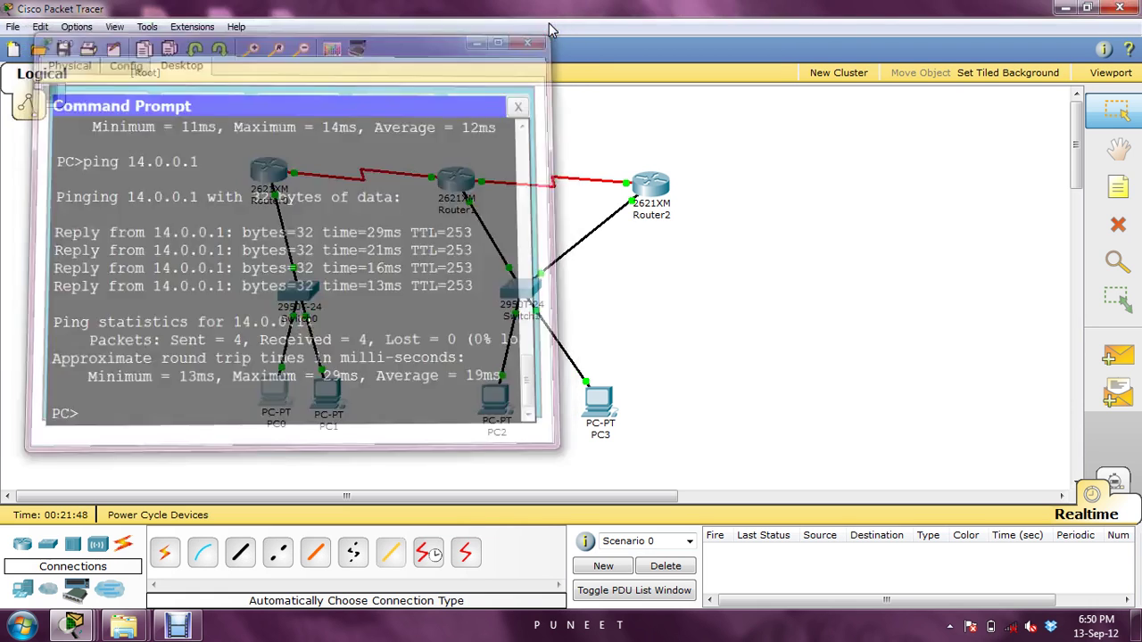
Step: Reopen Router0's command line, enter configuration mode, and remove the static route to 14.0.0.0 255.0.0.0 through s0/0
{"action": "left_click", "coordinate": [280, 175]}
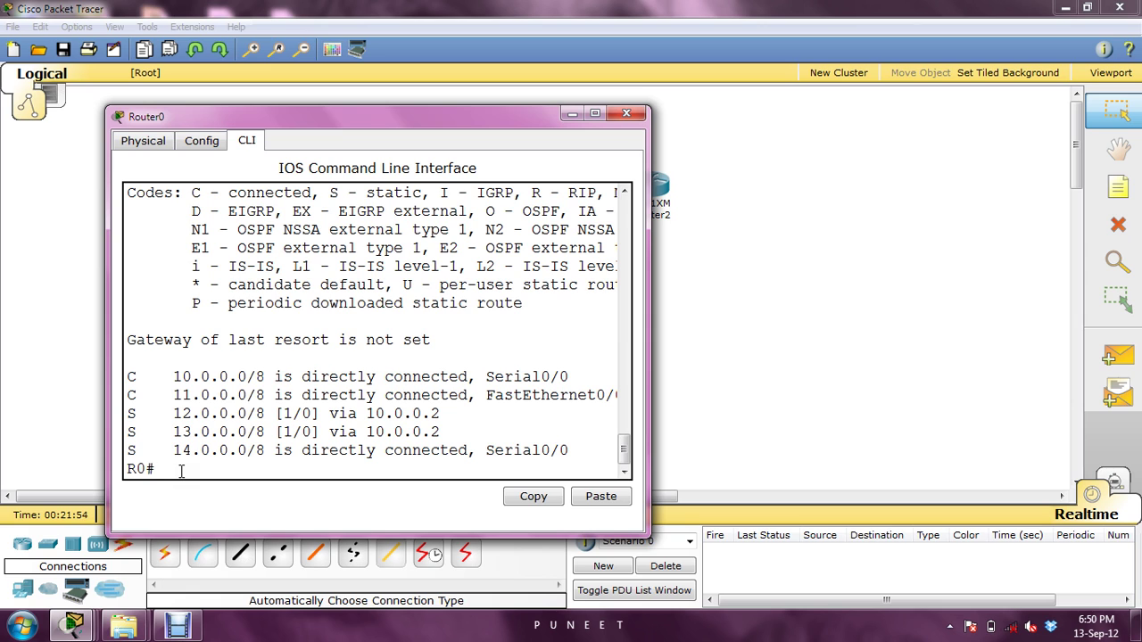
{"action": "type", "text": "conf t"}
{"action": "key", "text": "Return"}
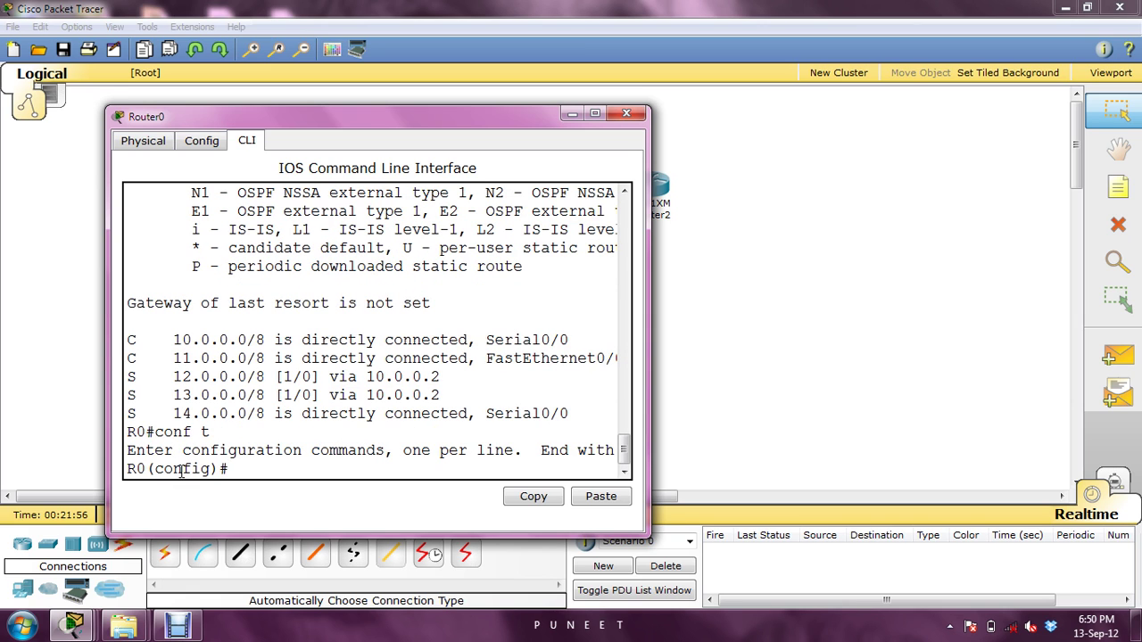
{"action": "key", "text": "Up"}
{"action": "key", "text": "Up"}
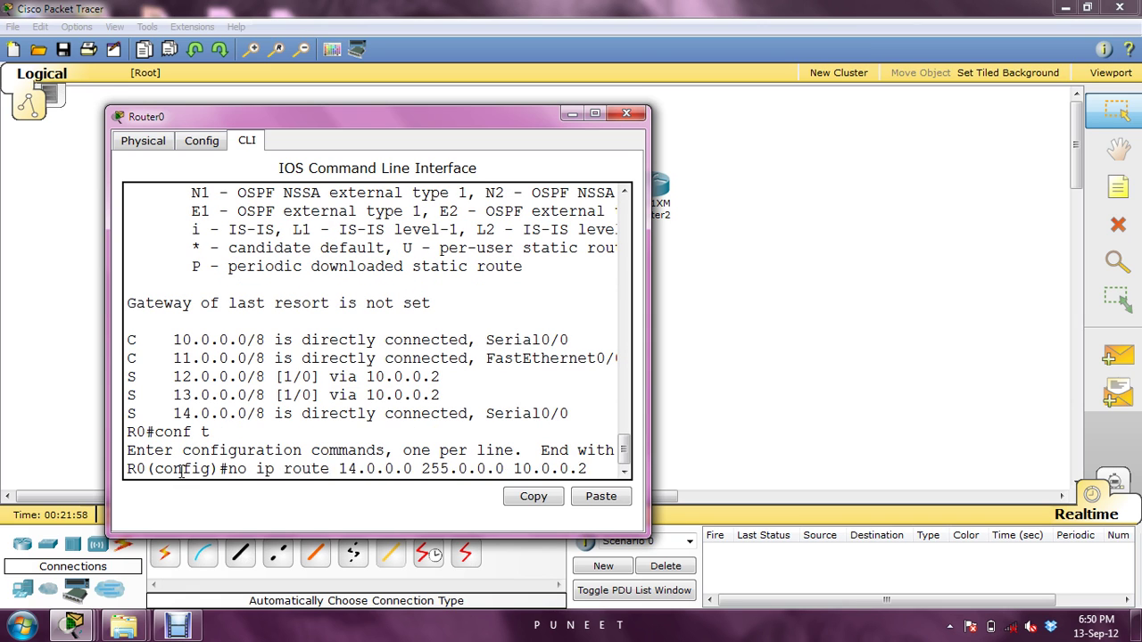
{"action": "key", "text": "Down"}
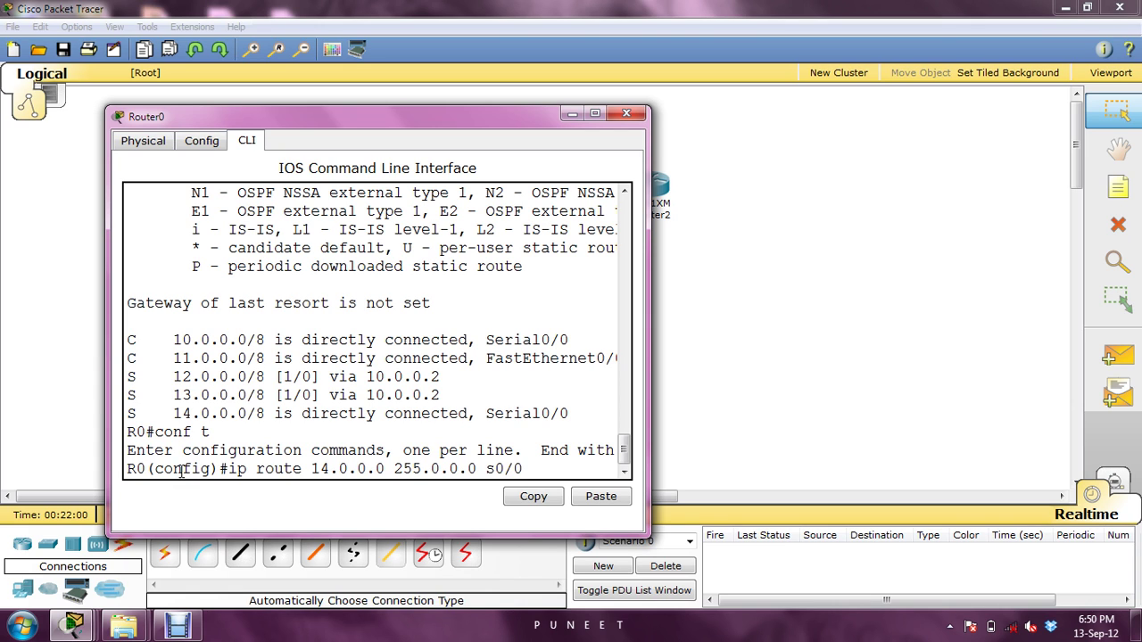
{"action": "key", "text": "Left"}
{"action": "key", "text": "Left"}
{"action": "key", "text": "Left"}
{"action": "key", "text": "Left"}
{"action": "key", "text": "Left"}
{"action": "key", "text": "Left"}
{"action": "key", "text": "Left"}
{"action": "key", "text": "Left"}
{"action": "key", "text": "Left"}
{"action": "key", "text": "Left"}
{"action": "key", "text": "Left"}
{"action": "key", "text": "Left"}
{"action": "key", "text": "Left"}
{"action": "key", "text": "Left"}
{"action": "key", "text": "Left"}
{"action": "key", "text": "Left"}
{"action": "key", "text": "Left"}
{"action": "key", "text": "Left"}
{"action": "key", "text": "Left"}
{"action": "key", "text": "Left"}
{"action": "type", "text": "no"}
{"action": "key", "text": "Return"}
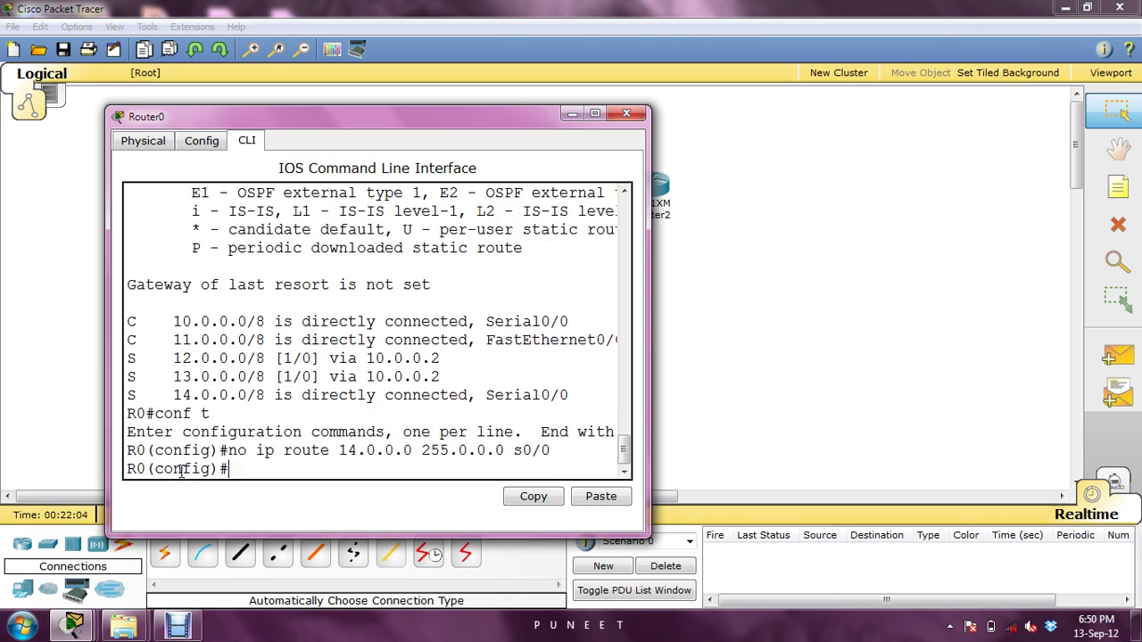
Step: Remove Router0's static route to 13.0.0.0 255.0.0.0 via 10.0.0.2
{"action": "key", "text": "Up"}
{"action": "key", "text": "Up"}
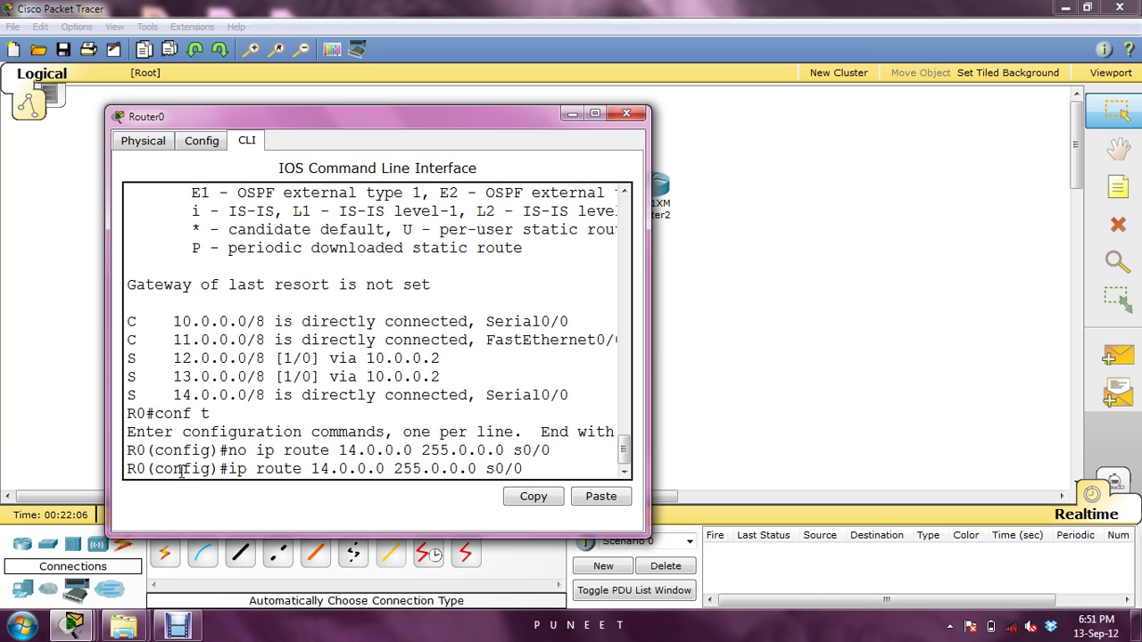
{"action": "key", "text": "Up"}
{"action": "key", "text": "Up"}
{"action": "key", "text": "BackSpace"}
{"action": "type", "text": "3"}
{"action": "key", "text": "Left"}
{"action": "key", "text": "Left"}
{"action": "key", "text": "Left"}
{"action": "key", "text": "Left"}
{"action": "key", "text": "Left"}
{"action": "key", "text": "Left"}
{"action": "key", "text": "Left"}
{"action": "key", "text": "Left"}
{"action": "key", "text": "Left"}
{"action": "key", "text": "Left"}
{"action": "key", "text": "Left"}
{"action": "key", "text": "Left"}
{"action": "key", "text": "Left"}
{"action": "key", "text": "Left"}
{"action": "key", "text": "Left"}
{"action": "key", "text": "Left"}
{"action": "key", "text": "Left"}
{"action": "key", "text": "Left"}
{"action": "key", "text": "Left"}
{"action": "key", "text": "Left"}
{"action": "type", "text": "no"}
{"action": "key", "text": "Return"}
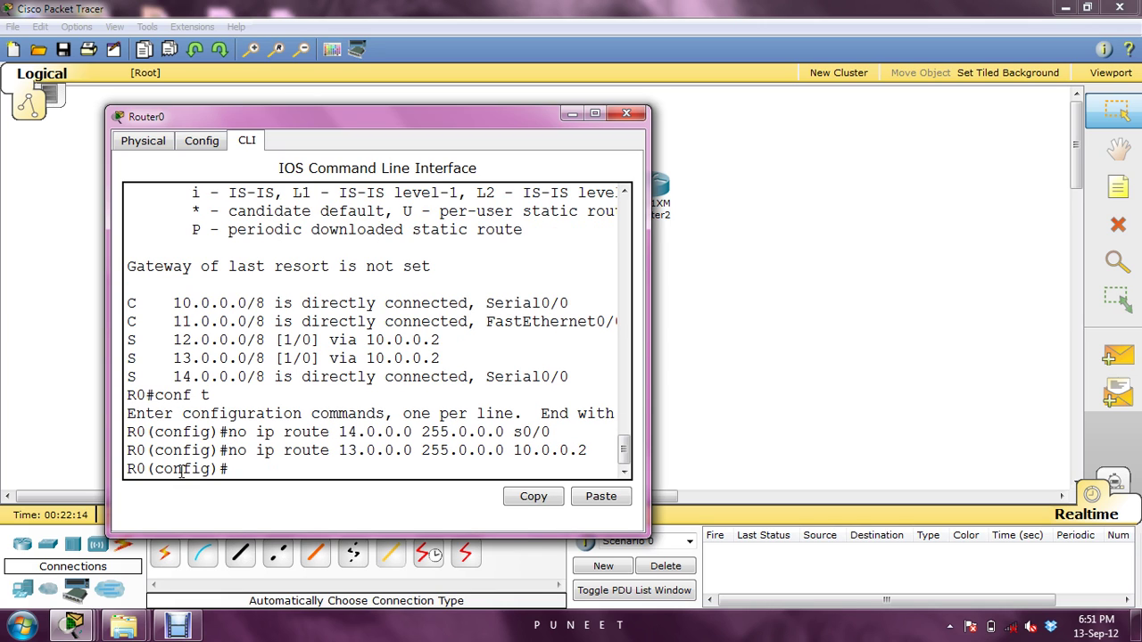
Step: Remove Router0's static route to 12.0.0.0 255.0.0.0 via 10.0.0.2 and display the routing table from configuration mode
{"action": "key", "text": "Up"}
{"action": "key", "text": "Up"}
{"action": "key", "text": "Up"}
{"action": "key", "text": "Up"}
{"action": "key", "text": "Up"}
{"action": "key", "text": "Up"}
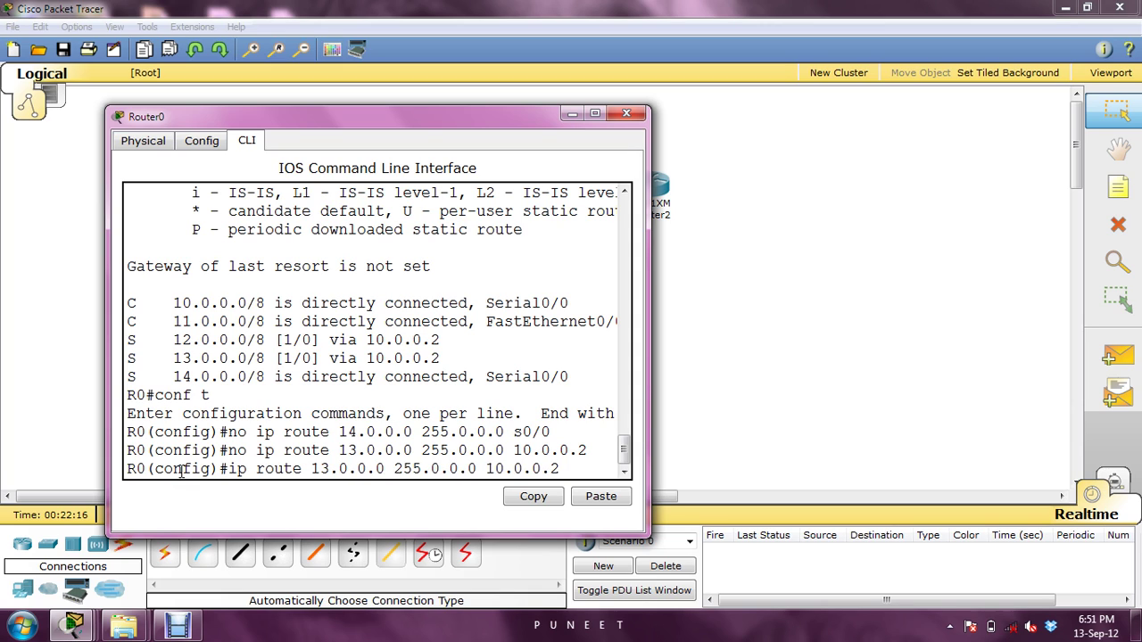
{"action": "key", "text": "Up"}
{"action": "key", "text": "Left"}
{"action": "key", "text": "Left"}
{"action": "key", "text": "Left"}
{"action": "key", "text": "Left"}
{"action": "key", "text": "Left"}
{"action": "key", "text": "Left"}
{"action": "key", "text": "Left"}
{"action": "key", "text": "Left"}
{"action": "key", "text": "Left"}
{"action": "key", "text": "Left"}
{"action": "key", "text": "Left"}
{"action": "key", "text": "Left"}
{"action": "key", "text": "Left"}
{"action": "key", "text": "Left"}
{"action": "key", "text": "Left"}
{"action": "key", "text": "Left"}
{"action": "key", "text": "Left"}
{"action": "key", "text": "Left"}
{"action": "key", "text": "Left"}
{"action": "key", "text": "Left"}
{"action": "type", "text": "no"}
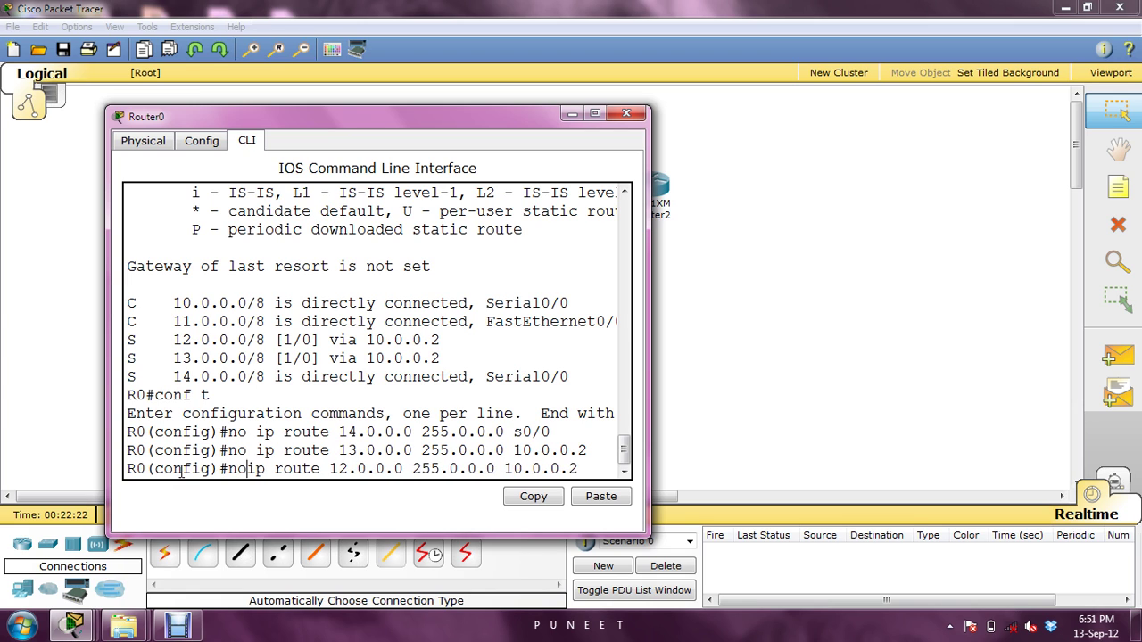
{"action": "key", "text": "Return"}
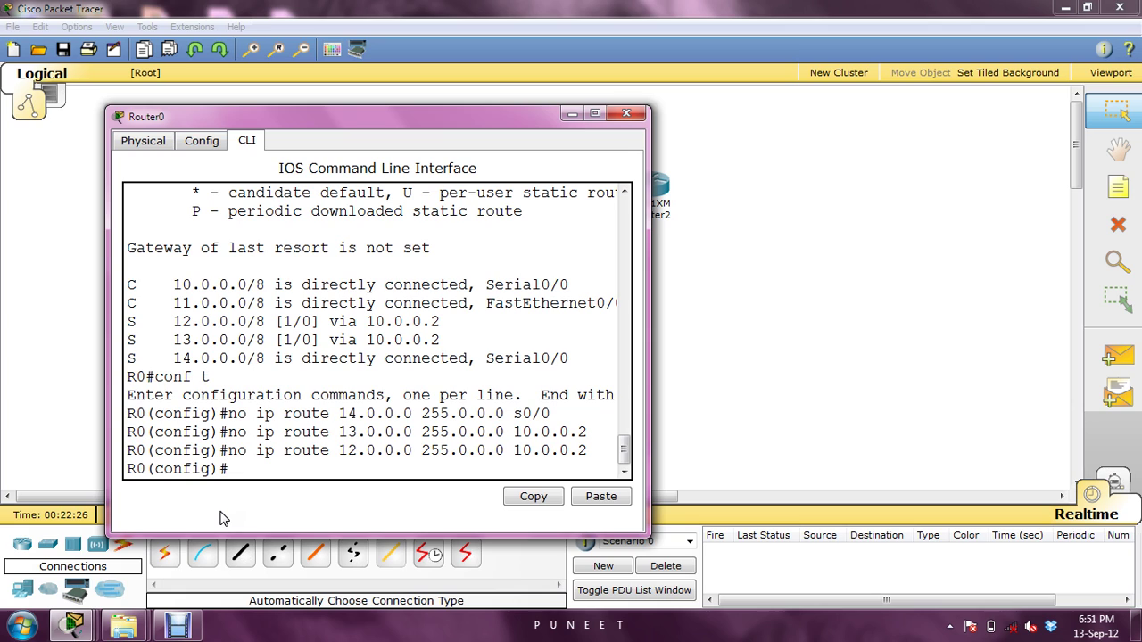
{"action": "type", "text": "do sh ip route"}
{"action": "key", "text": "Return"}
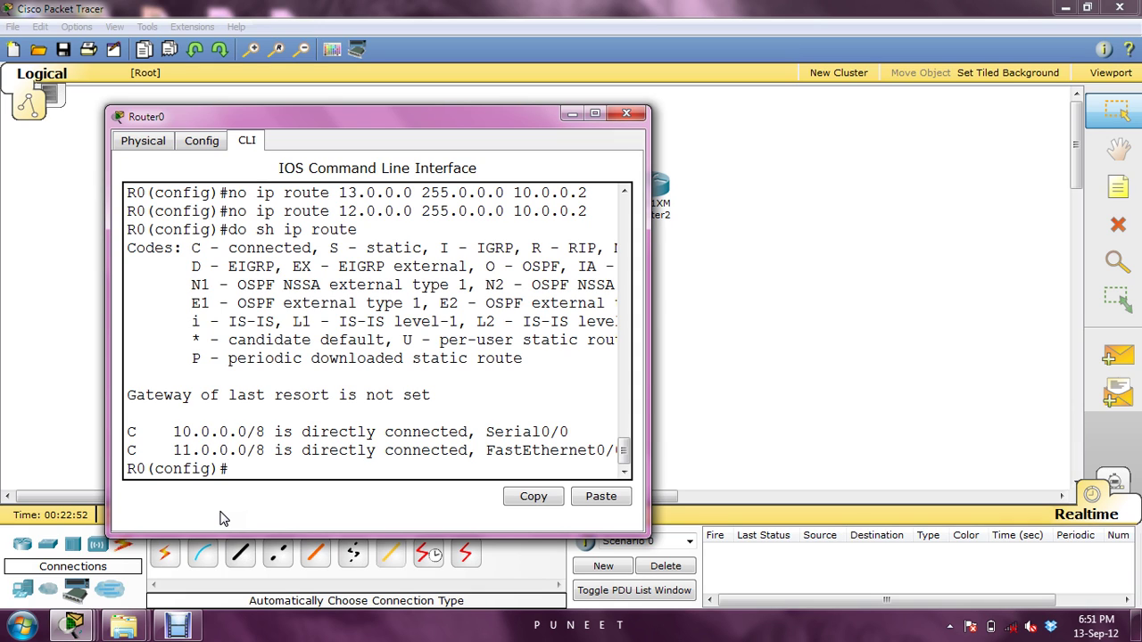
Step: Add a default route on Router0 for 0.0.0.0 0.0.0.0 via next hop 10.0.0.2
{"action": "type", "text": "ip"}
{"action": "key", "text": "BackSpace"}
{"action": "type", "text": "p rote"}
{"action": "key", "text": "BackSpace"}
{"action": "key", "text": "BackSpace"}
{"action": "key", "text": "BackSpace"}
{"action": "type", "text": "ute 0.0.0.0 0.0.0.0 "}
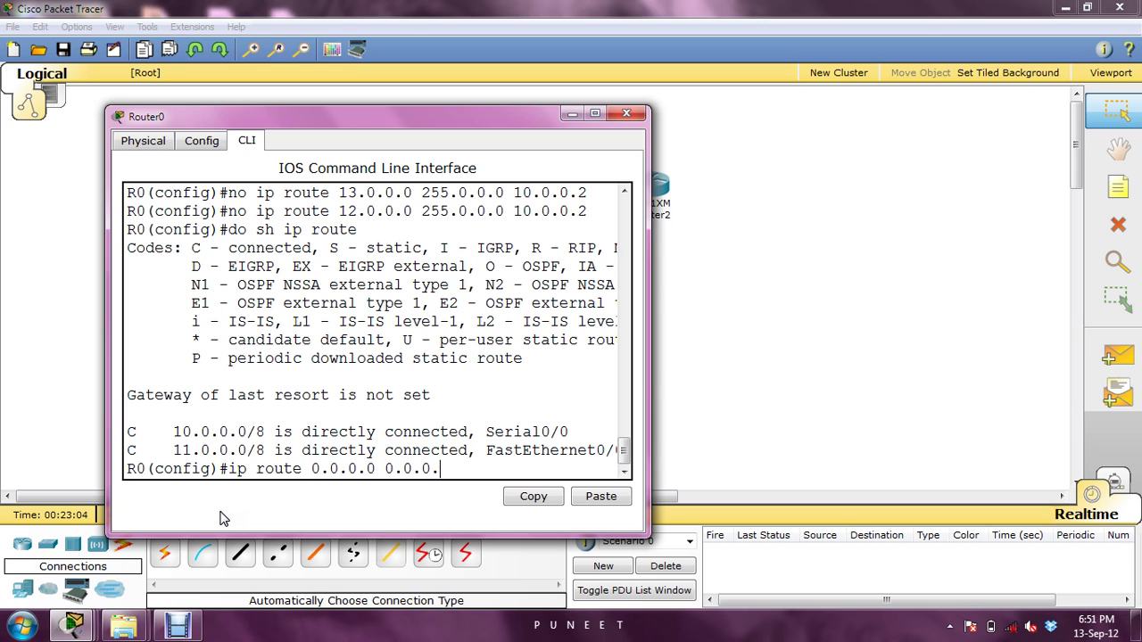
{"action": "type", "text": "10.0.0.2"}
{"action": "key", "text": "Return"}
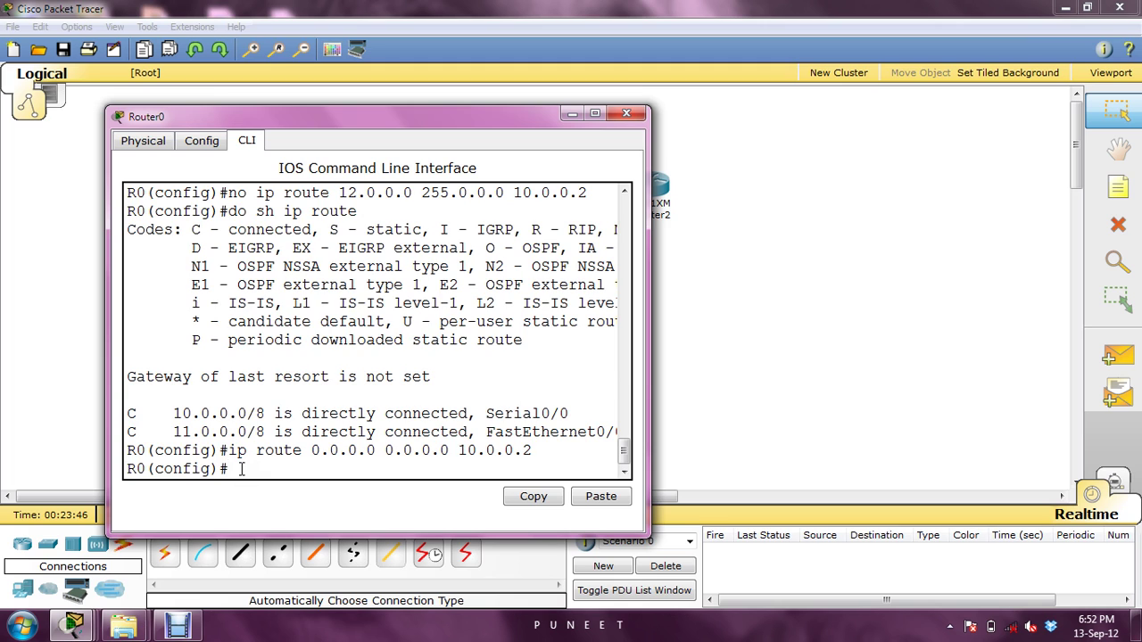
Step: Exit configuration mode on Router0, show its IP routing table, and minimize the router window
{"action": "key", "text": "ctrl+z"}
{"action": "key", "text": "Return"}
{"action": "key", "text": "Return"}
{"action": "key", "text": "Return"}
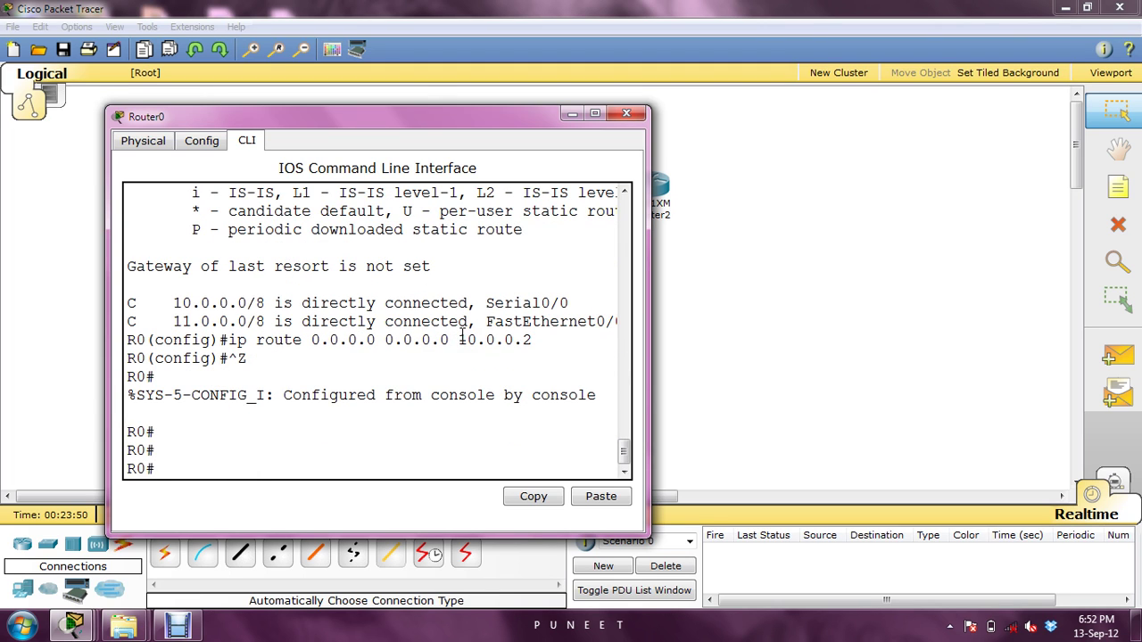
{"action": "type", "text": "sh ip route"}
{"action": "key", "text": "Return"}
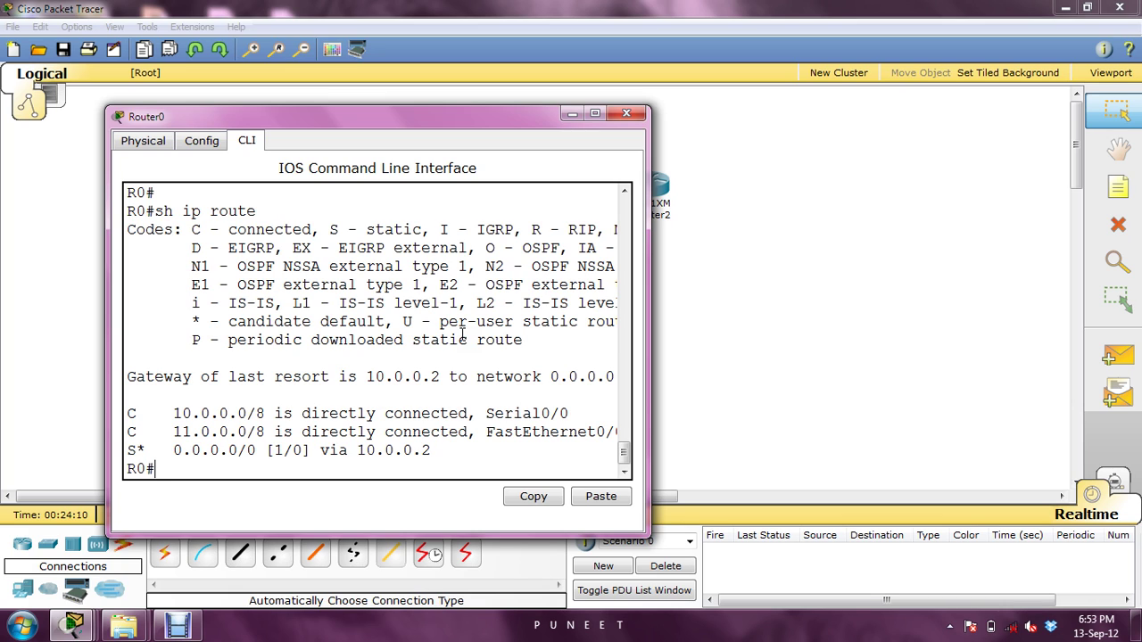
{"action": "left_click", "coordinate": [573, 116]}
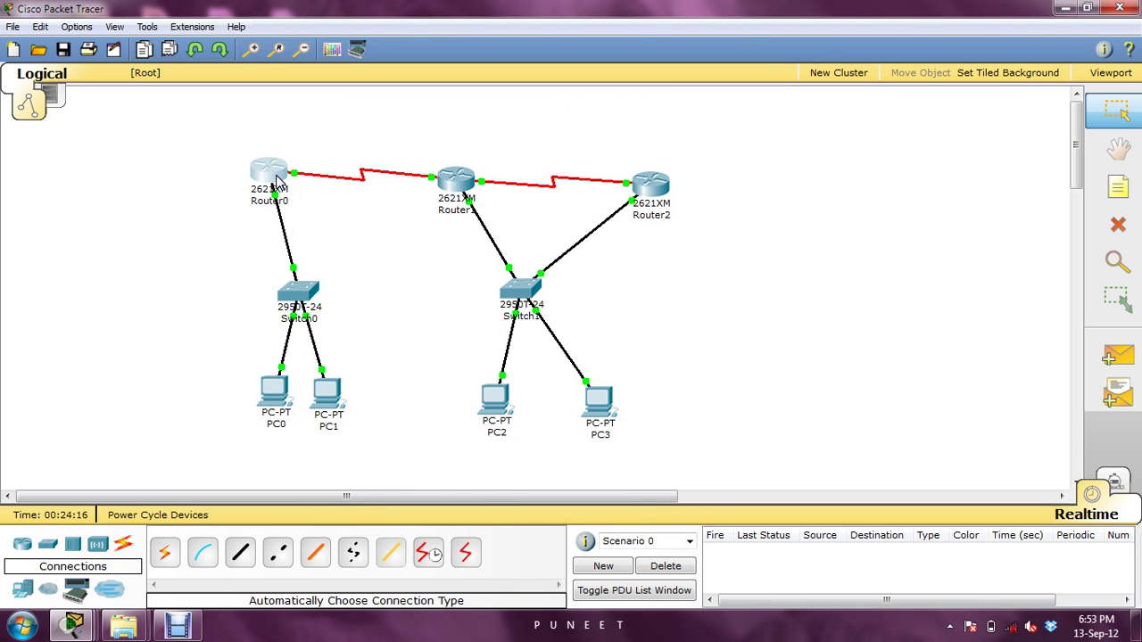
Step: Open PC0's command prompt, ping 14.0.0.1 to test the default route, and minimize the window
{"action": "mouse_move", "coordinate": [278, 183]}
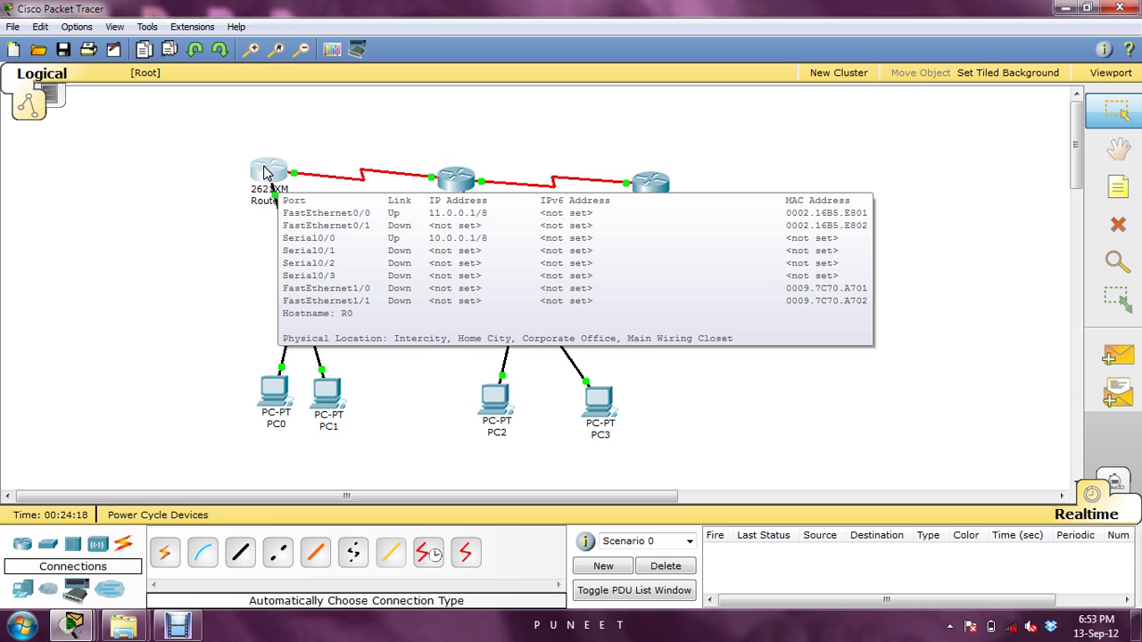
{"action": "mouse_move", "coordinate": [471, 185]}
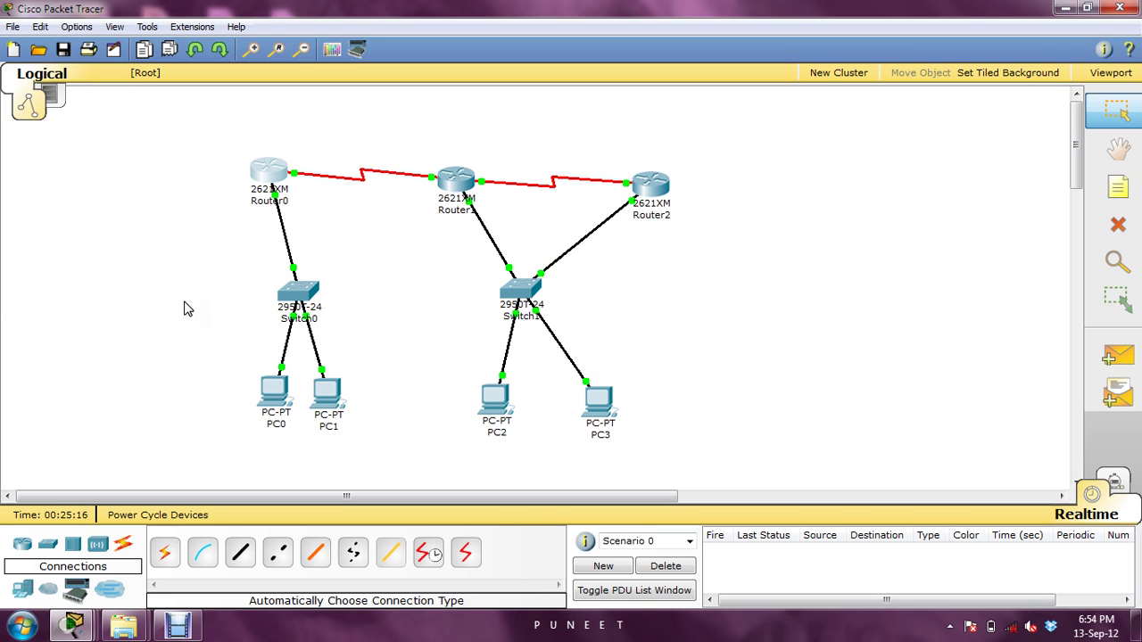
{"action": "left_click", "coordinate": [281, 408]}
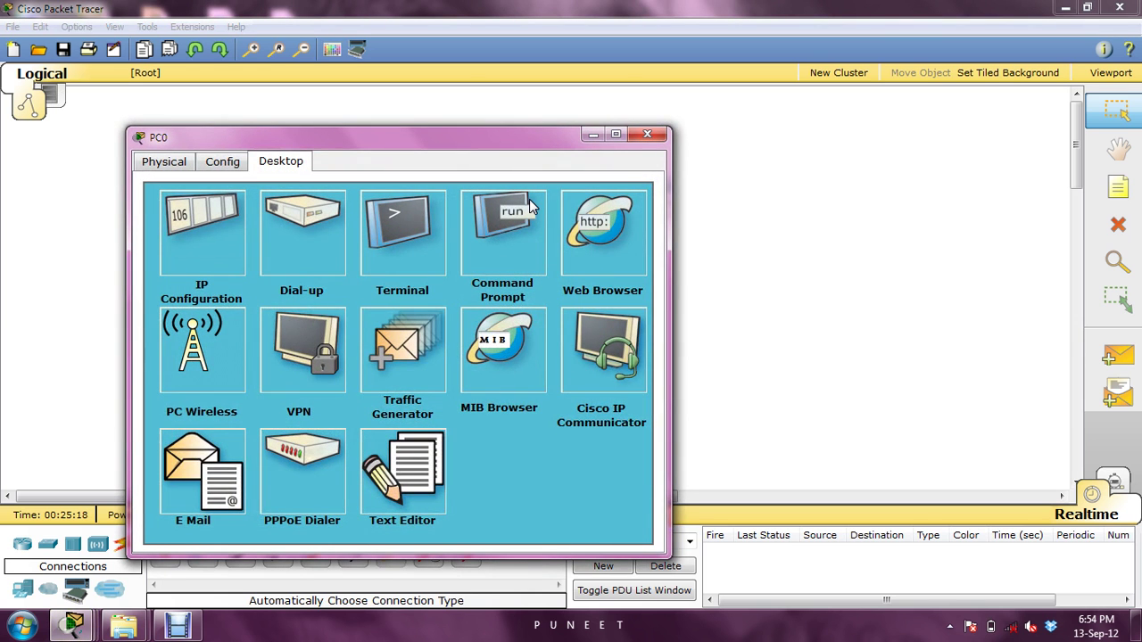
{"action": "left_click", "coordinate": [529, 203]}
{"action": "key", "text": "Up"}
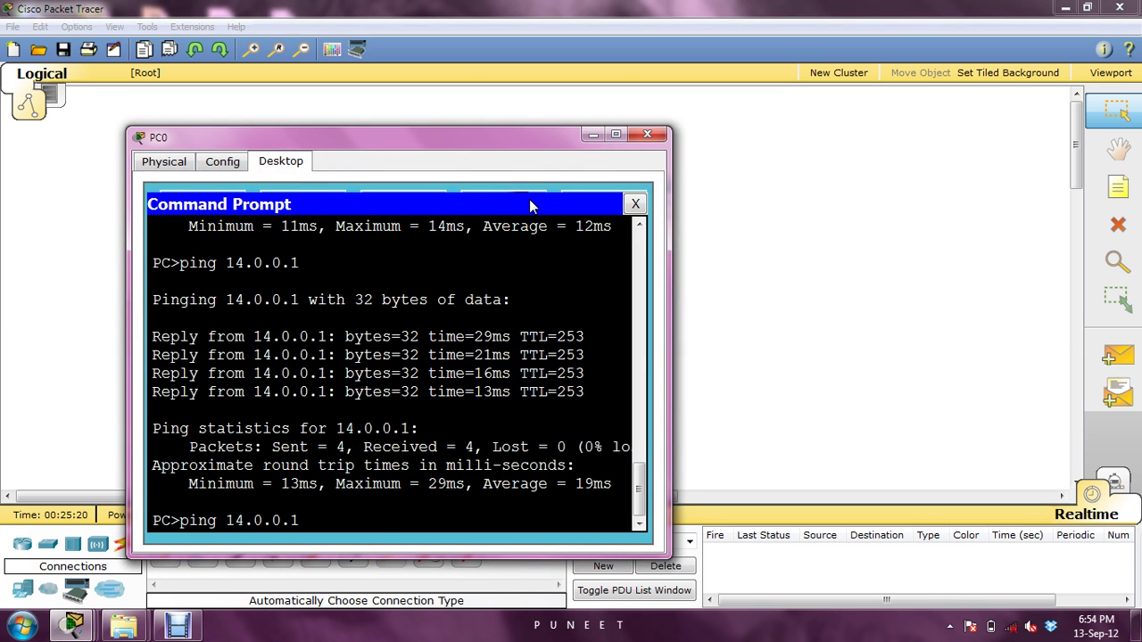
{"action": "key", "text": "Return"}
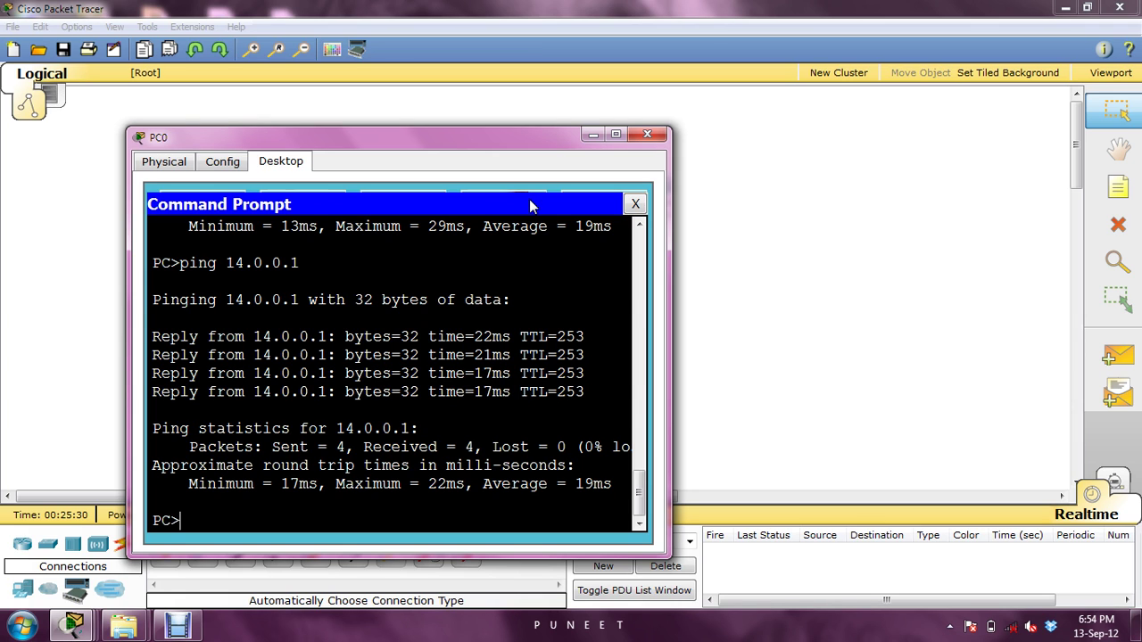
{"action": "left_click", "coordinate": [593, 133]}
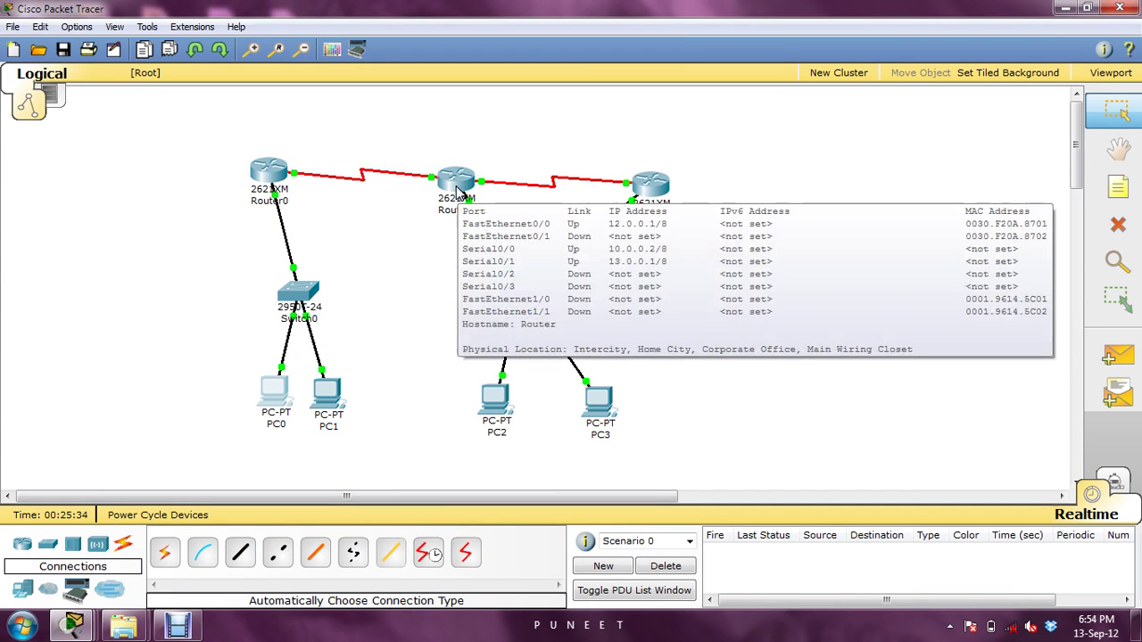
Step: Review the routers' interface addresses in the topology and the default route in Router0's routing table
{"action": "mouse_move", "coordinate": [669, 194]}
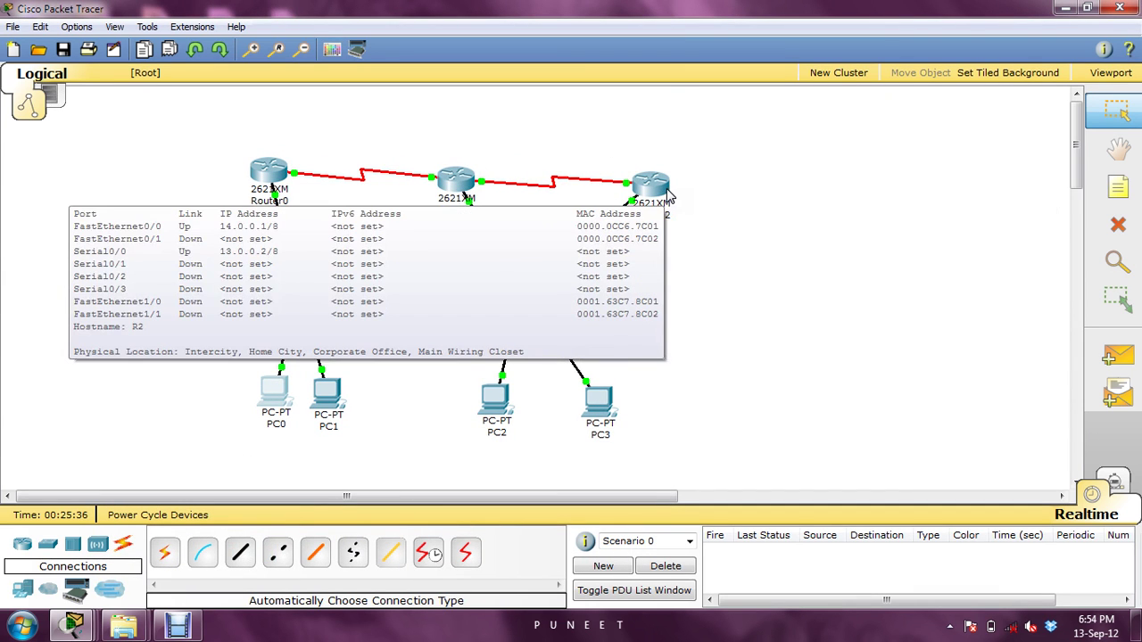
{"action": "left_click", "coordinate": [270, 185]}
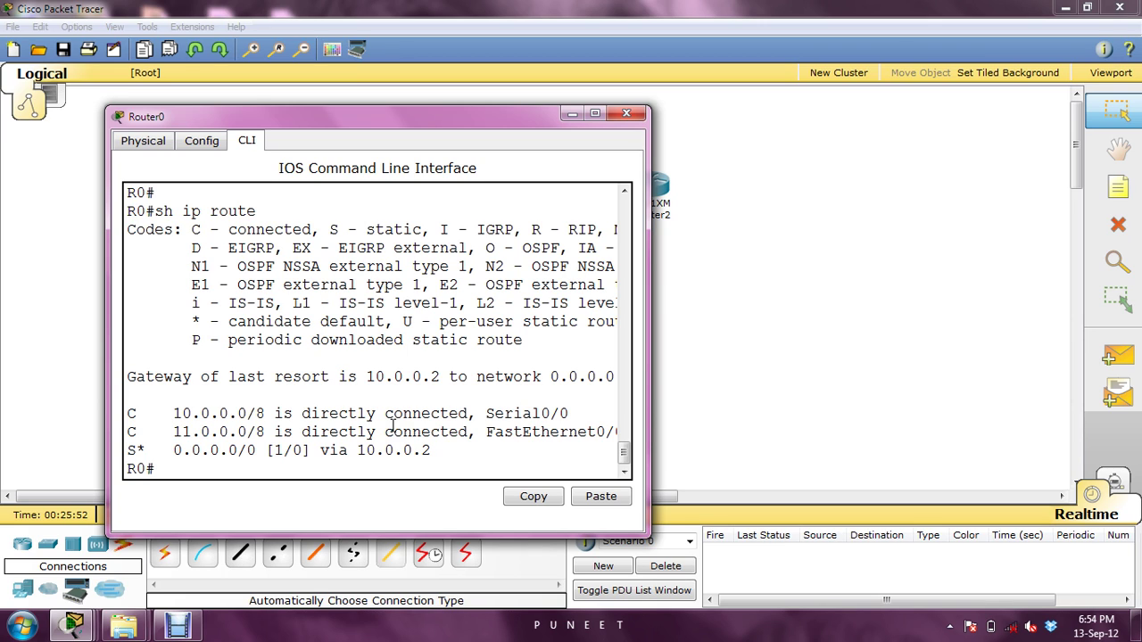
{"action": "left_click", "coordinate": [564, 116]}
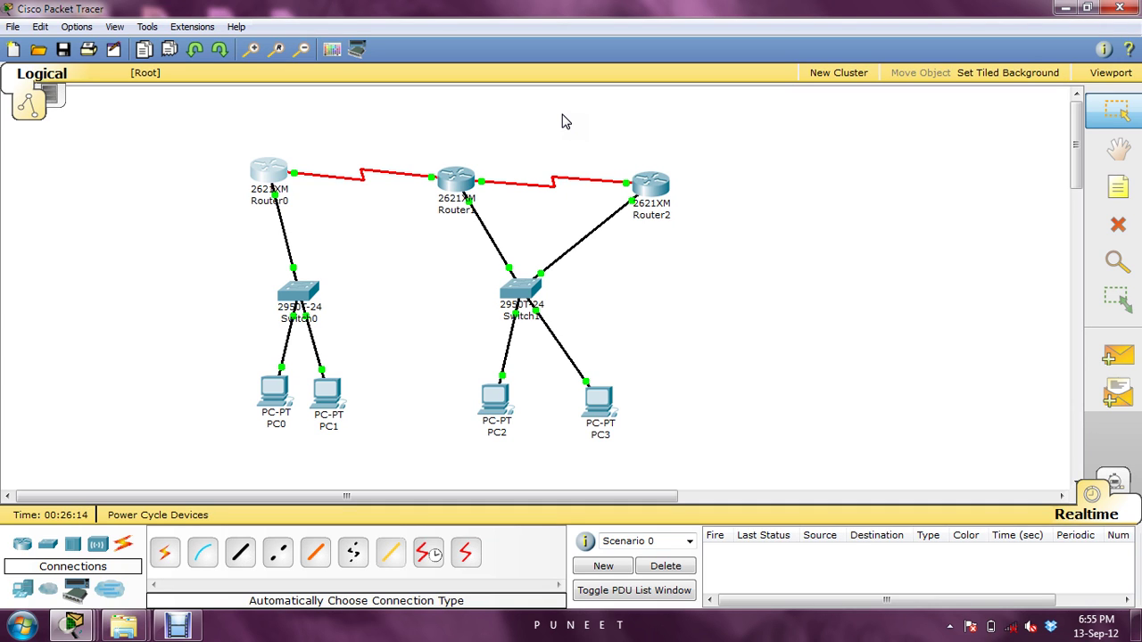
{"action": "left_click", "coordinate": [263, 174]}
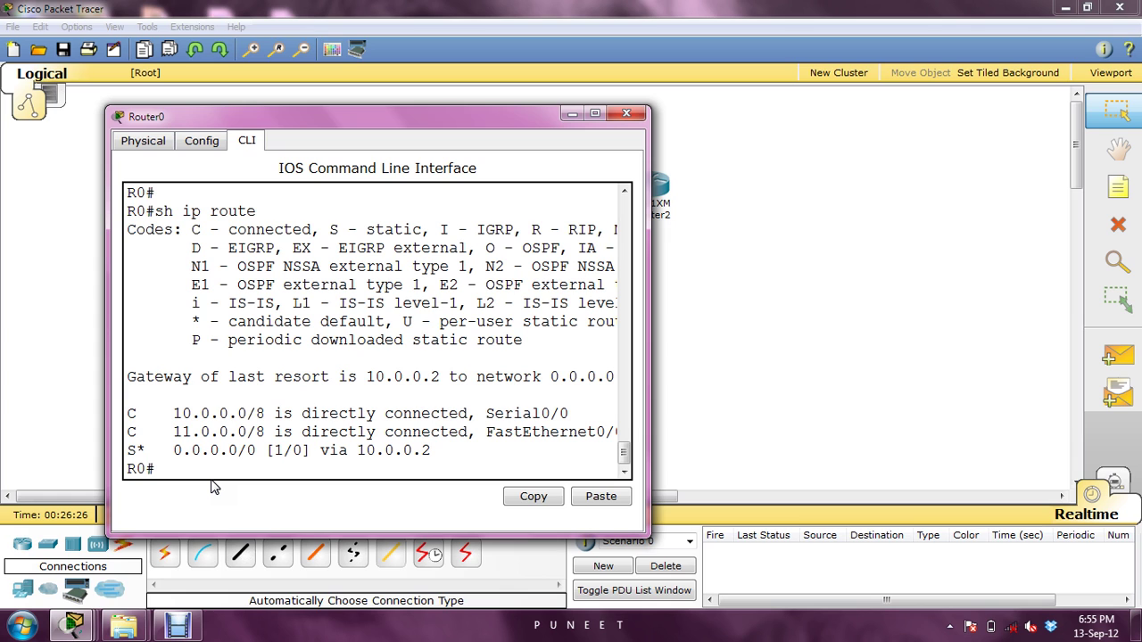
{"action": "left_click", "coordinate": [572, 114]}
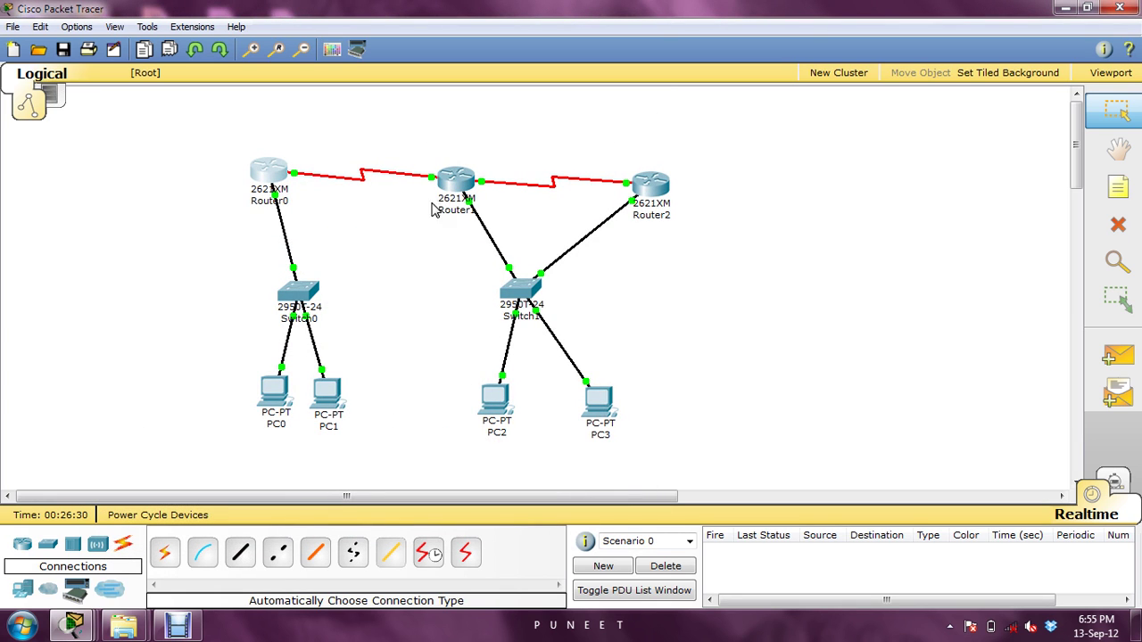
{"action": "mouse_move", "coordinate": [462, 177]}
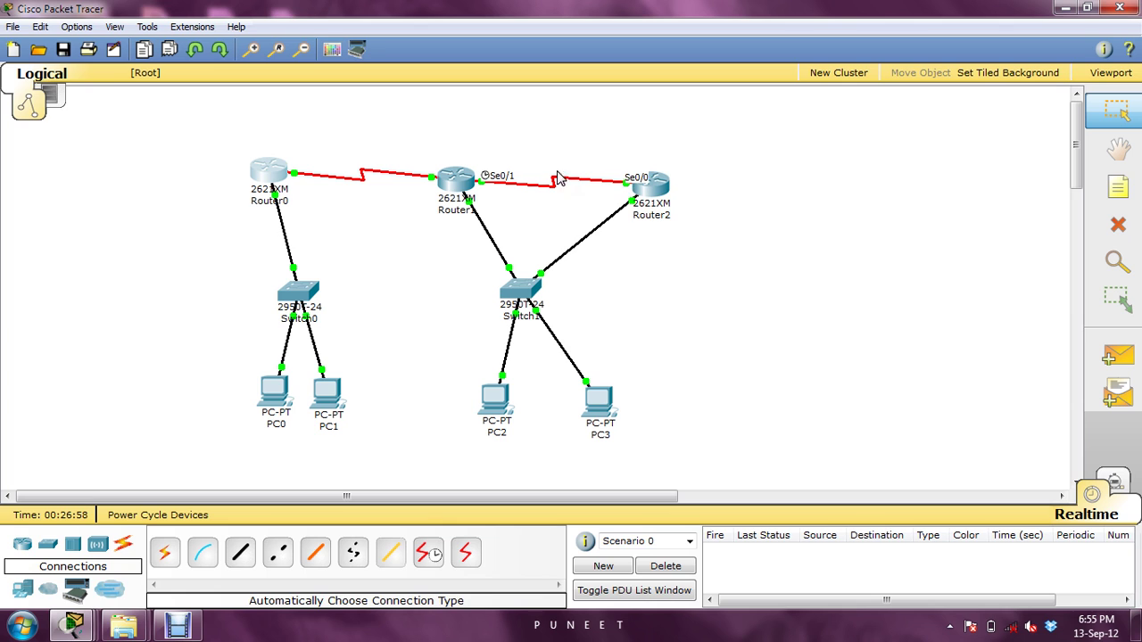
{"action": "mouse_move", "coordinate": [284, 172]}
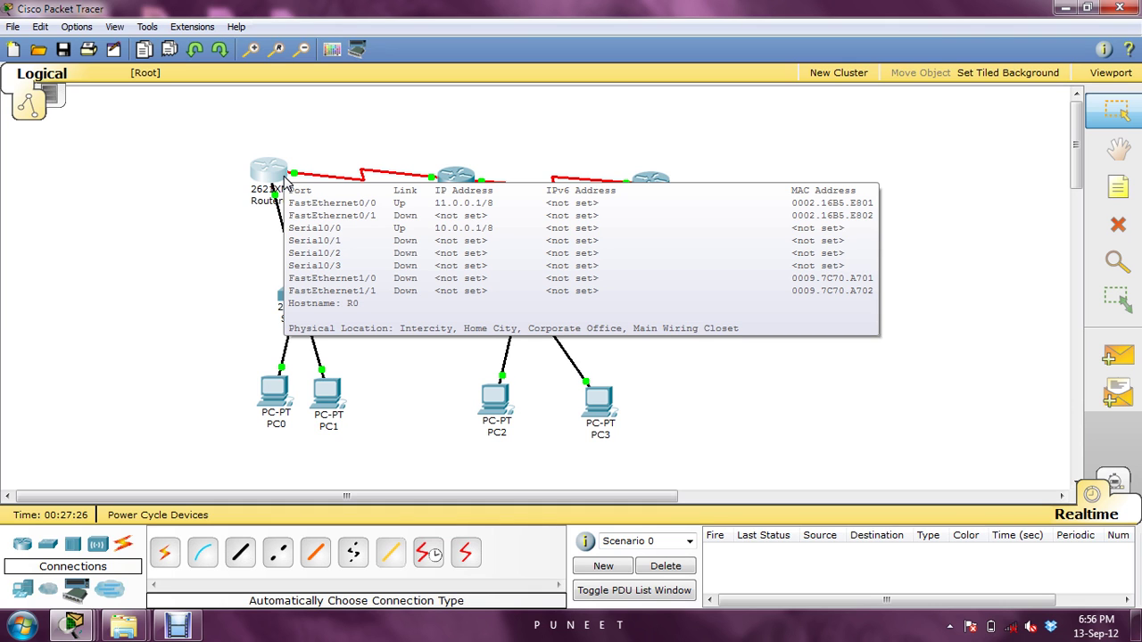
{"action": "left_click", "coordinate": [178, 625]}
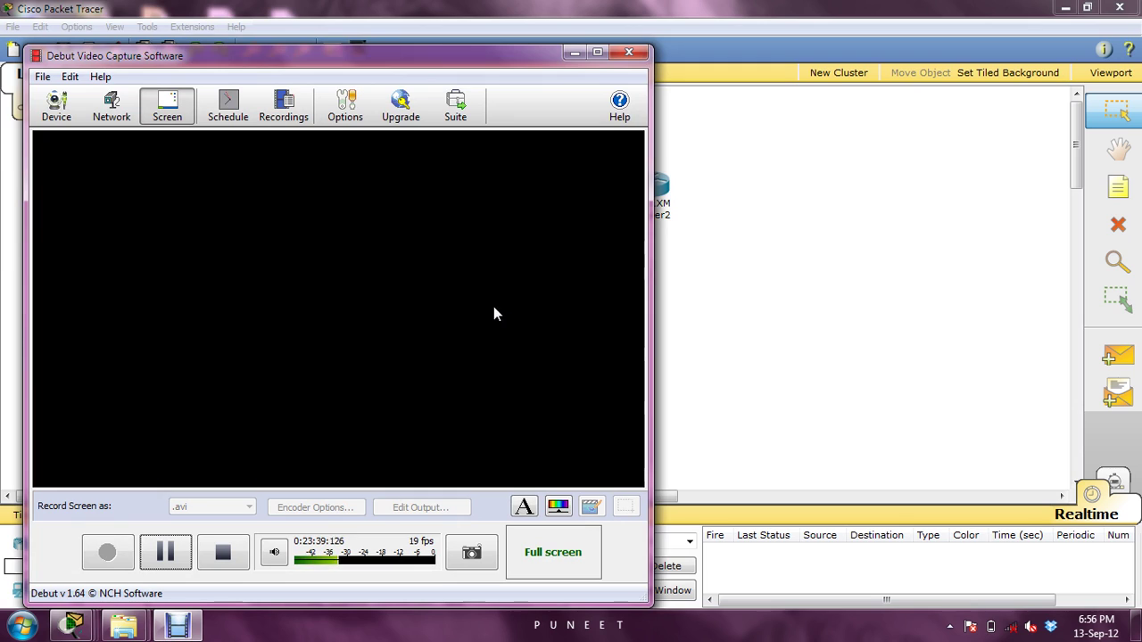